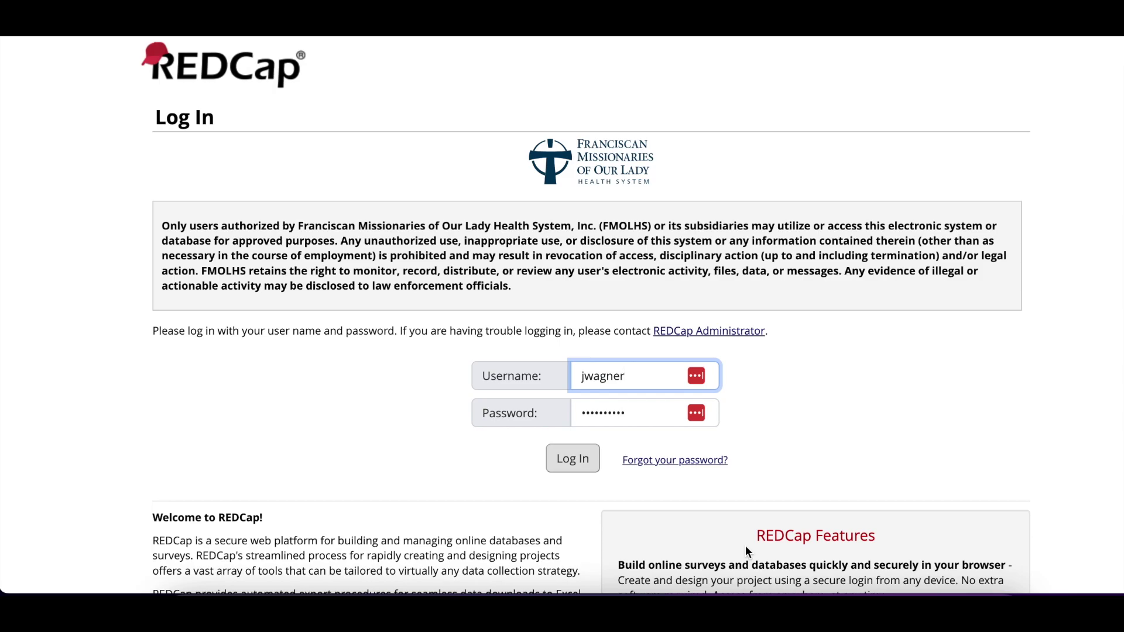
Log in and pass two-step verification using the Google/Microsoft Authenticator code instead of email.
click(565, 458)
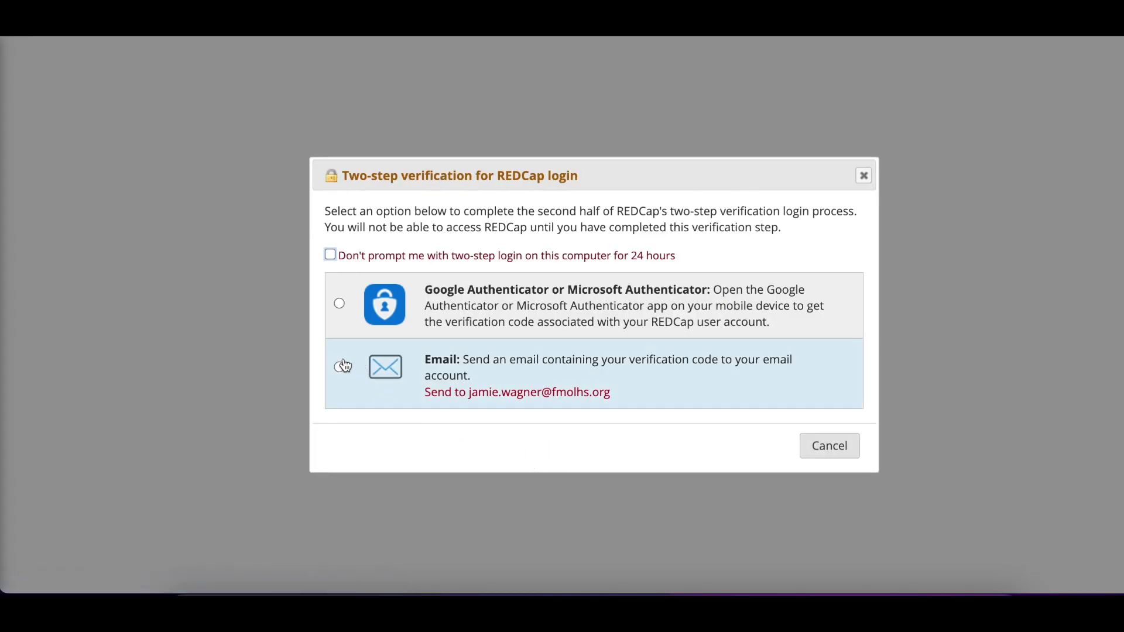
click(340, 367)
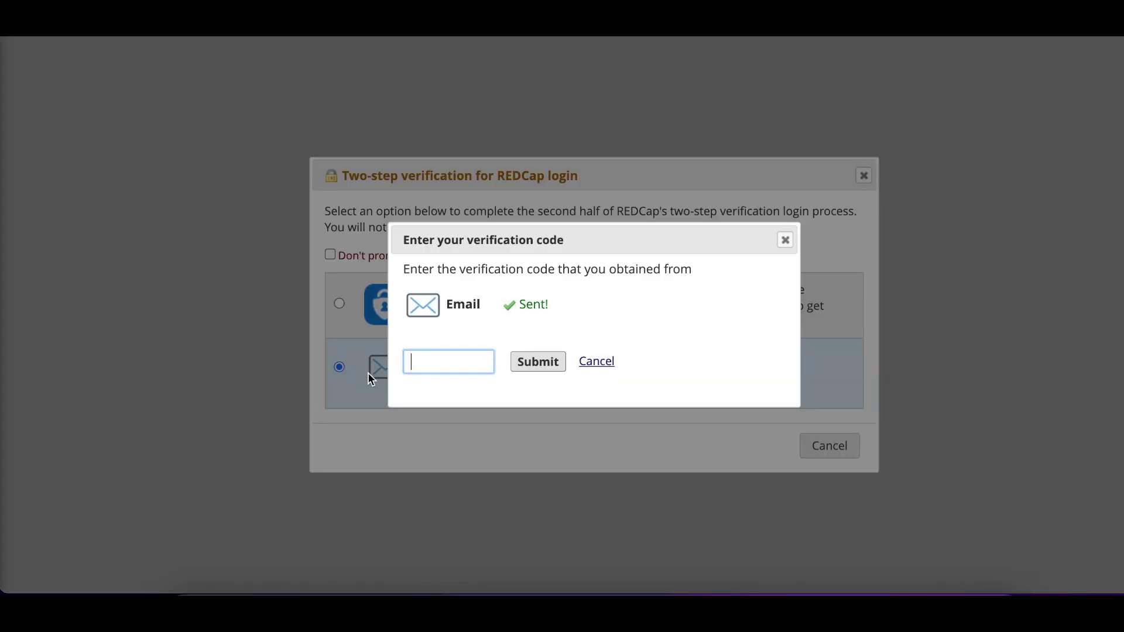
click(596, 361)
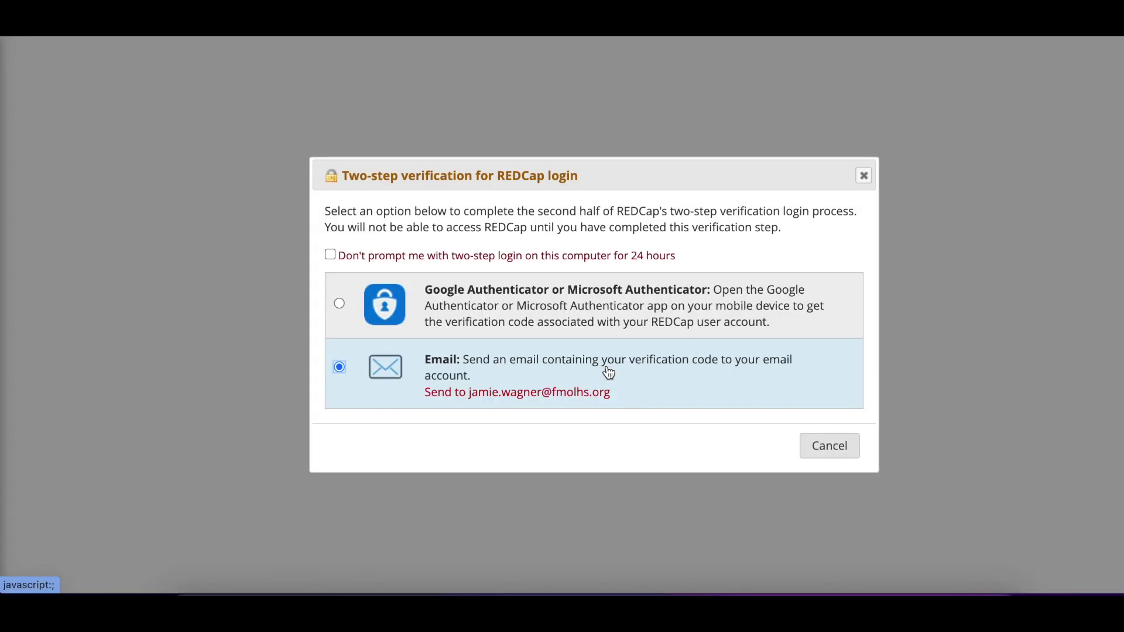
click(339, 303)
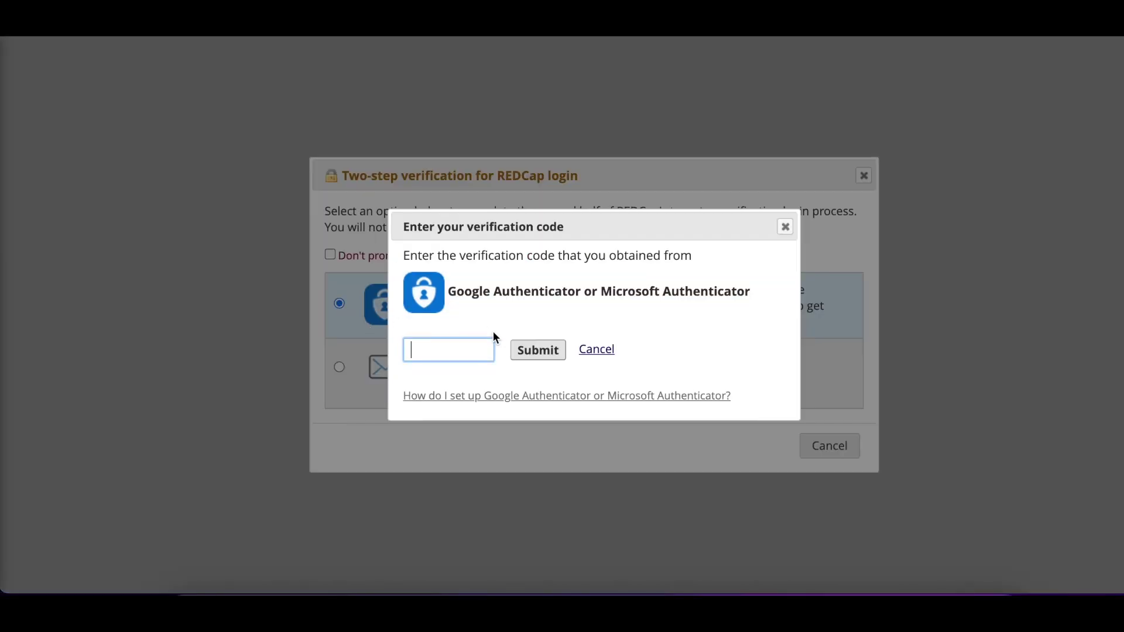
key(Return)
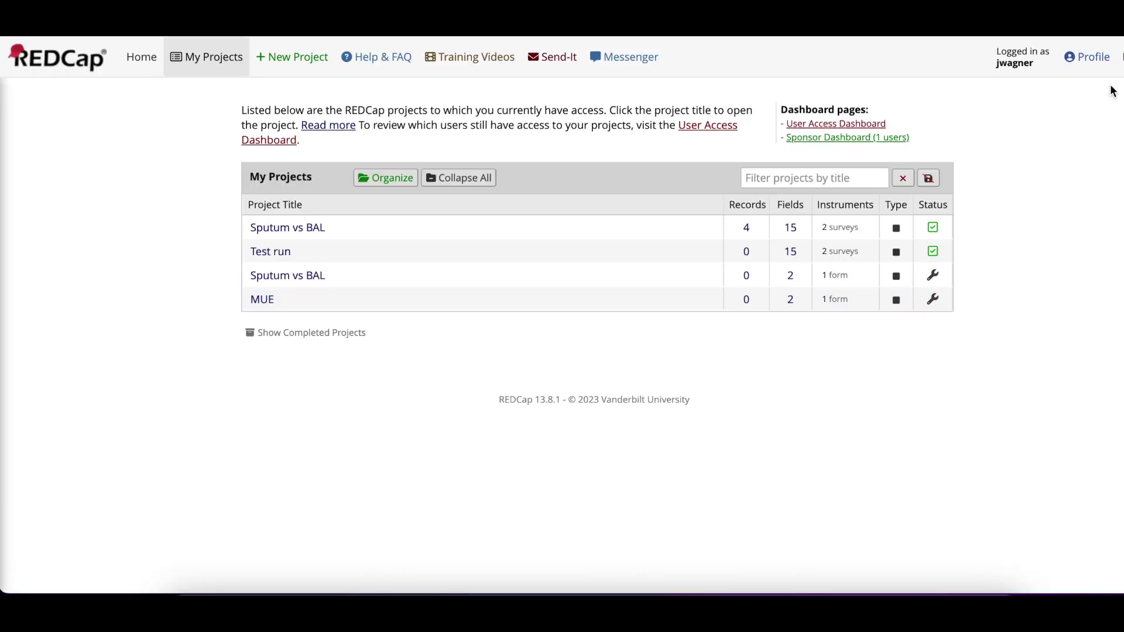
Start a new project titled with the ETA vs BAL ventilator-associated pneumonia study name.
click(1101, 71)
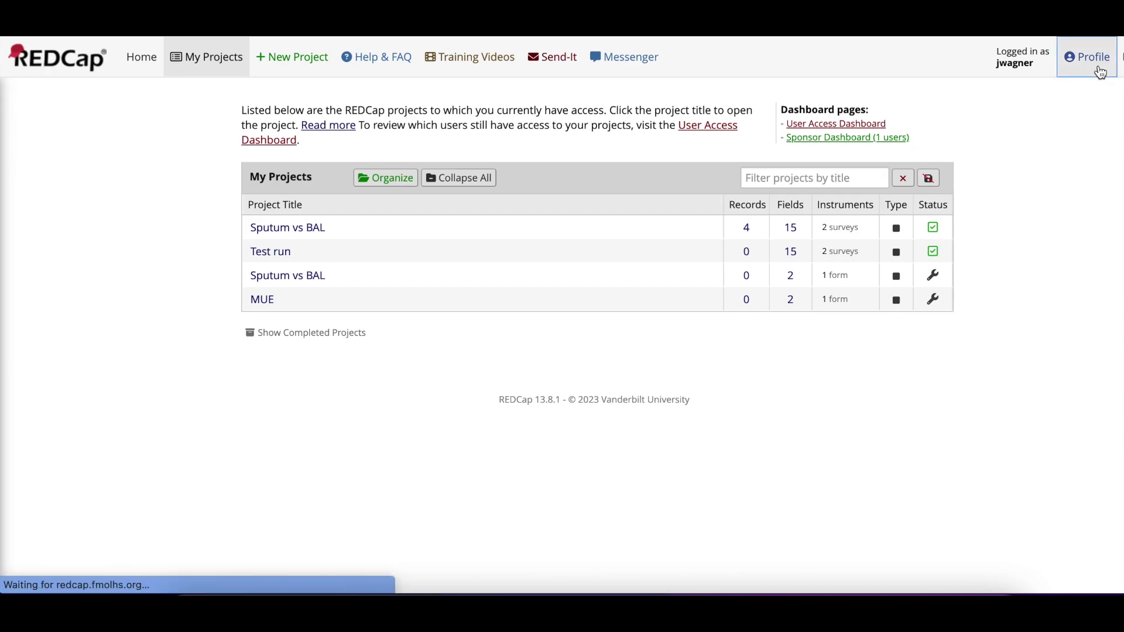
scroll(419, 393, down, 2)
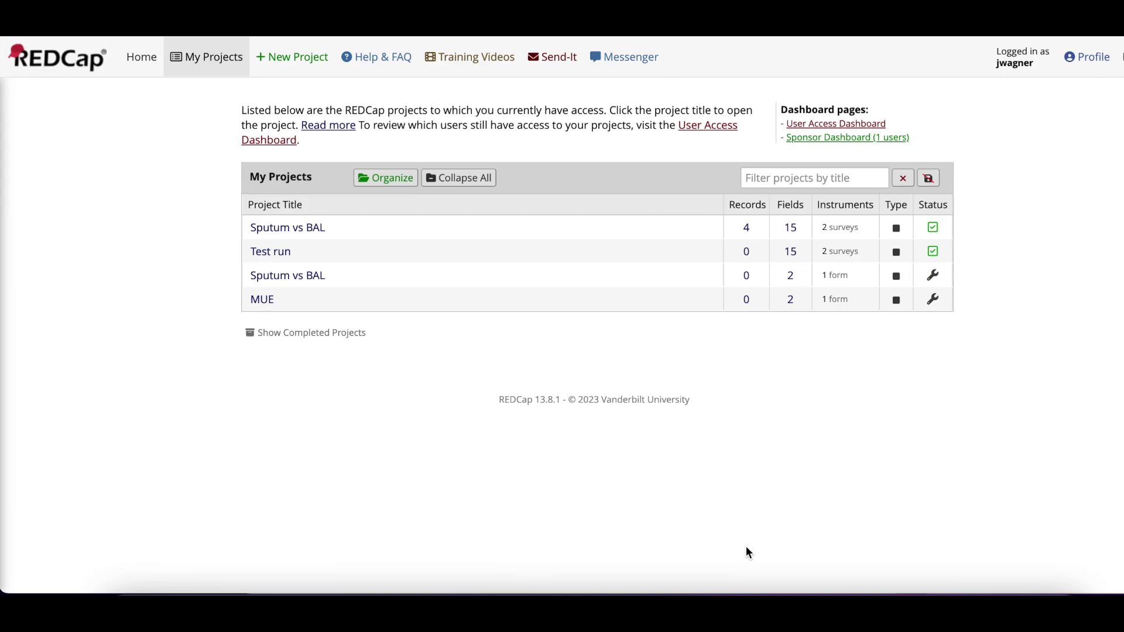
click(304, 57)
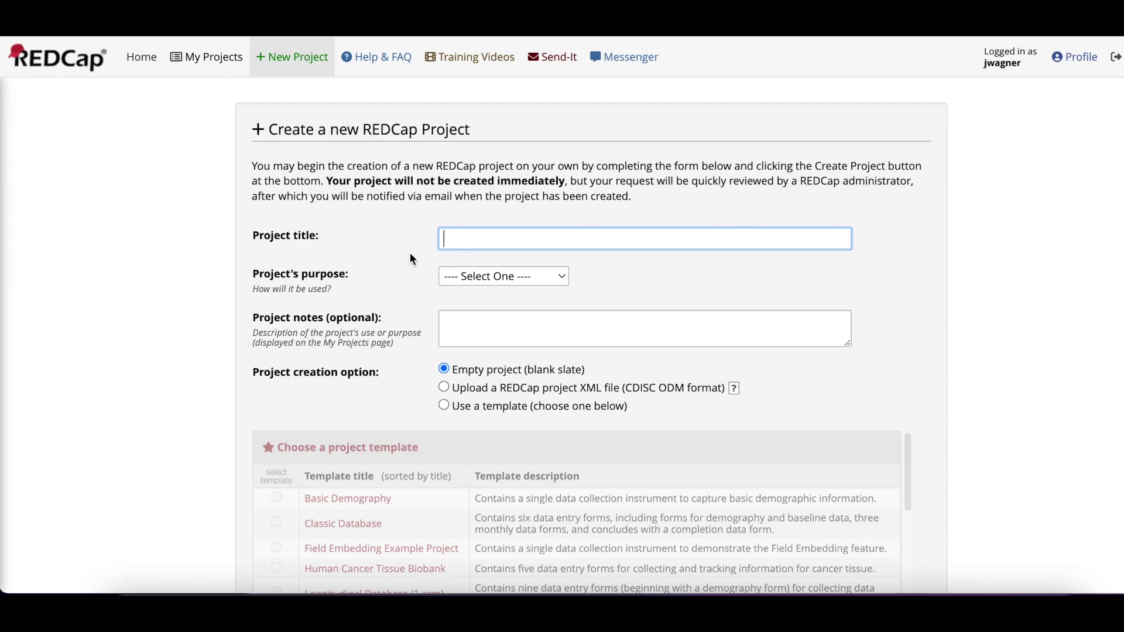
key(ctrl+v)
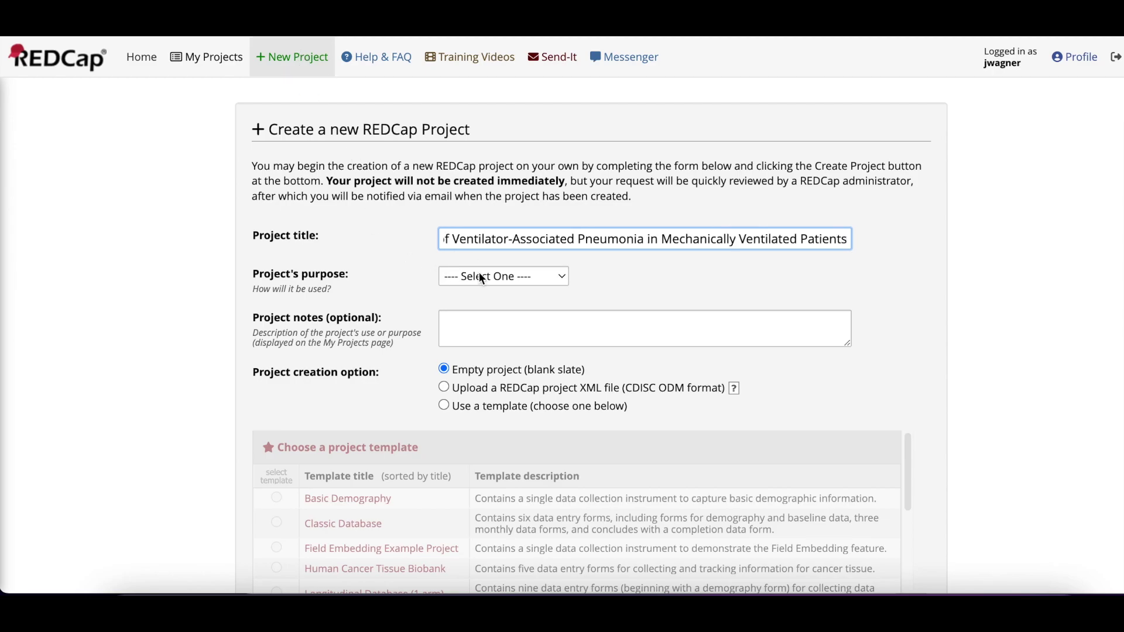
Set purpose to Research, tick Clinical research study or trial, and send the request.
click(482, 279)
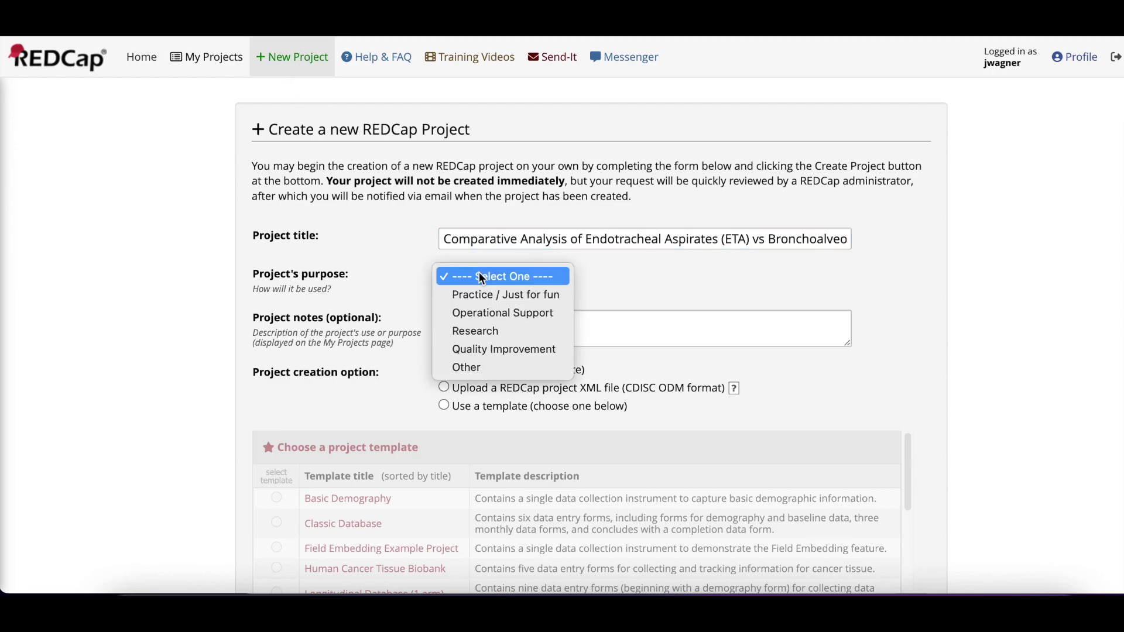
click(535, 350)
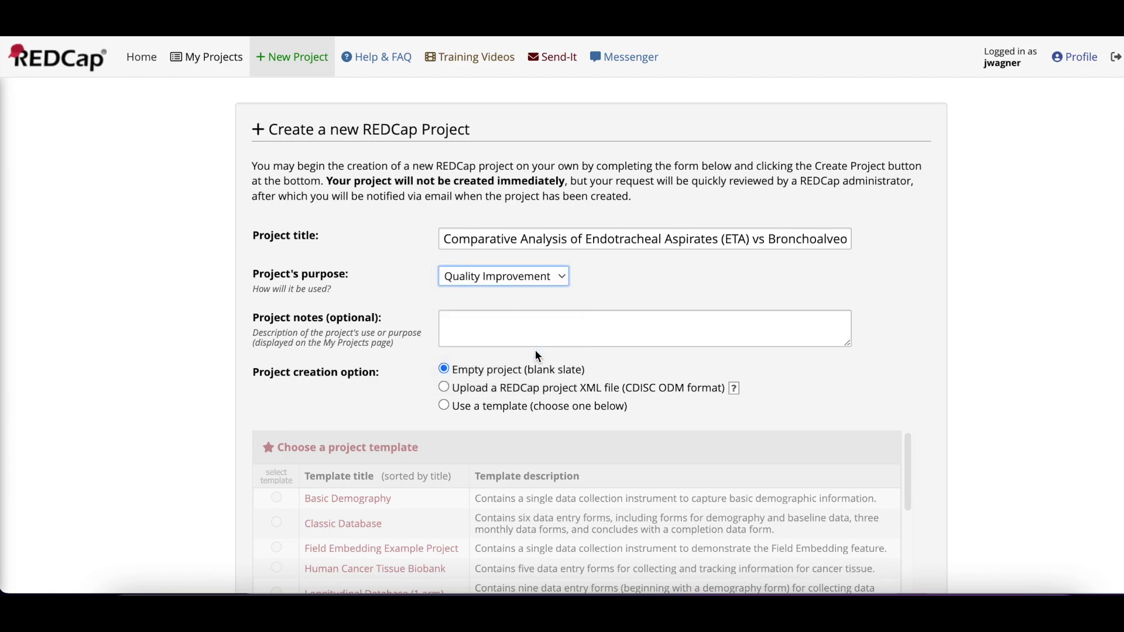
scroll(536, 351, down, 3)
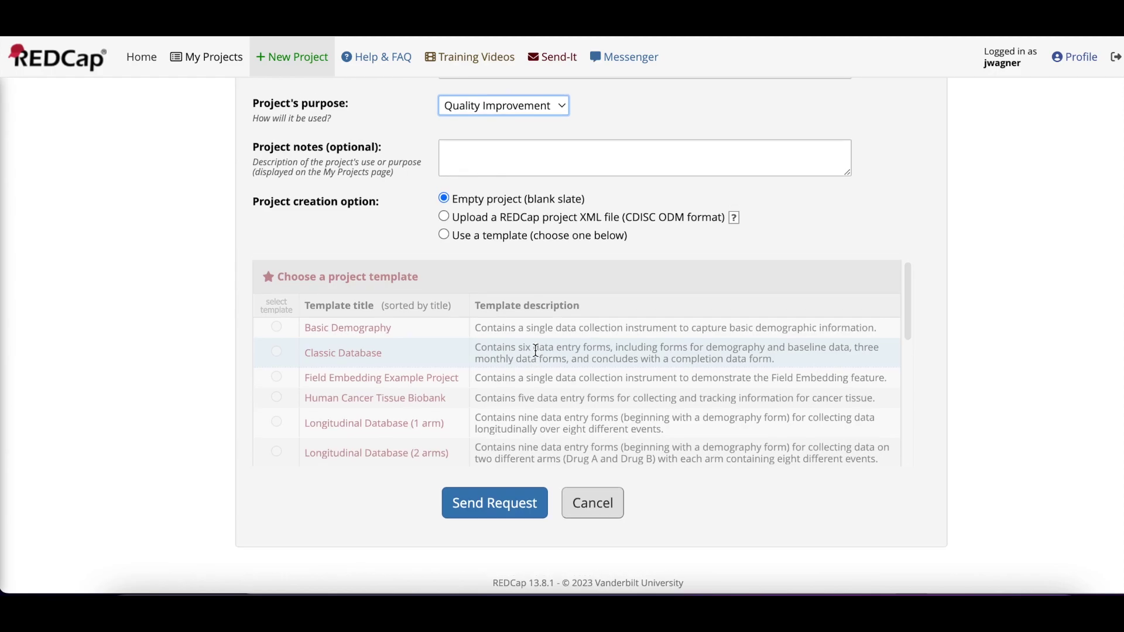
scroll(535, 350, up, 2)
click(514, 212)
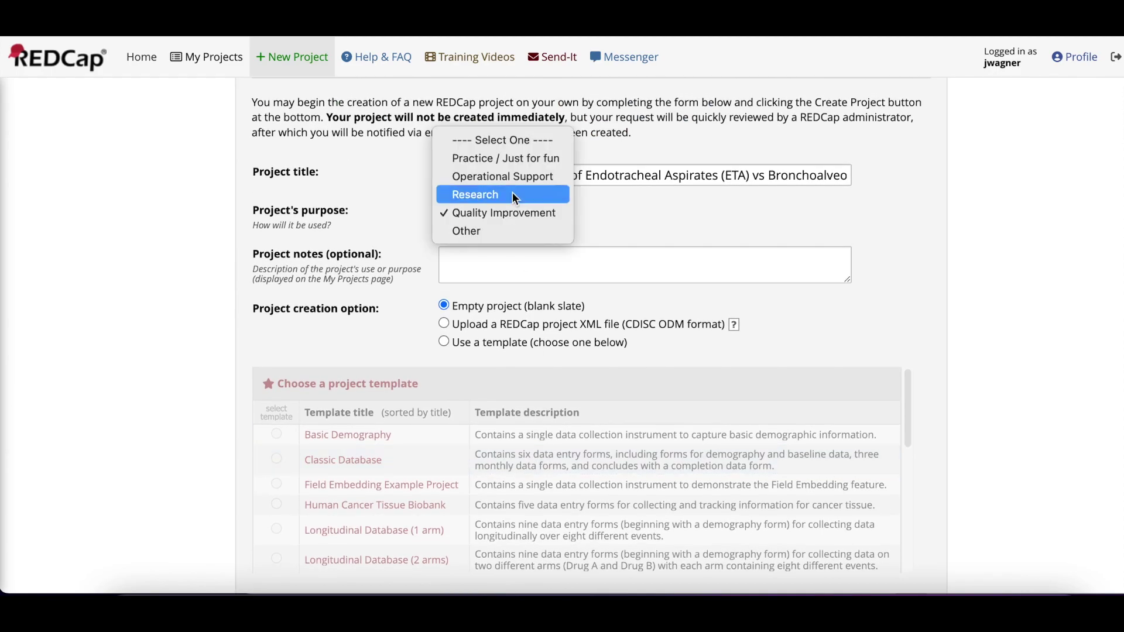
click(515, 199)
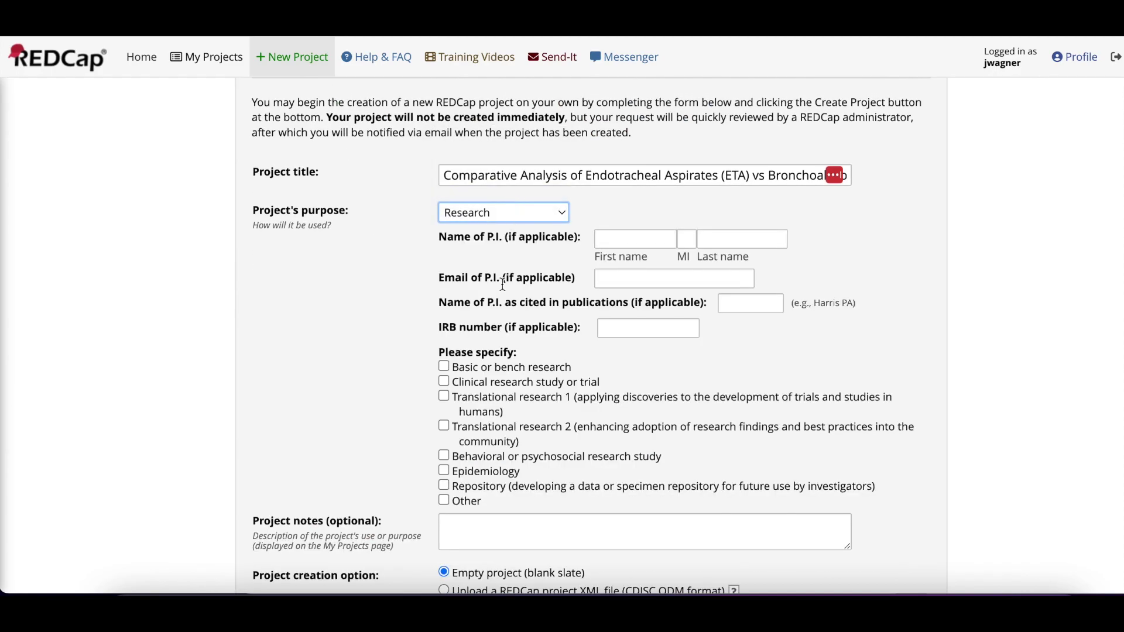
click(445, 384)
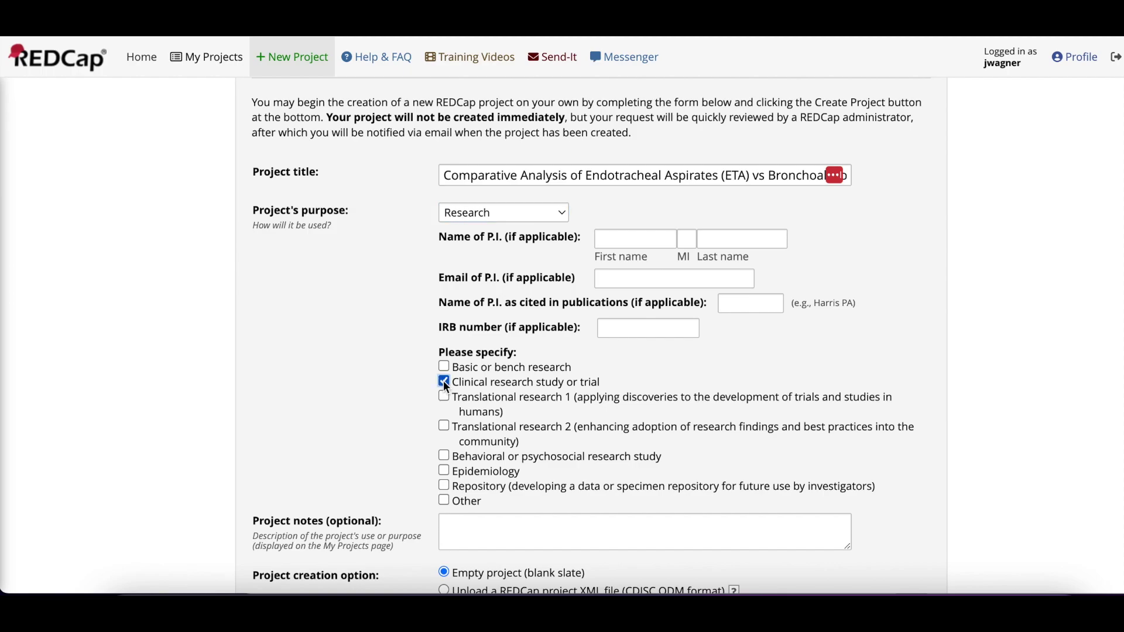
scroll(400, 396, down, 3)
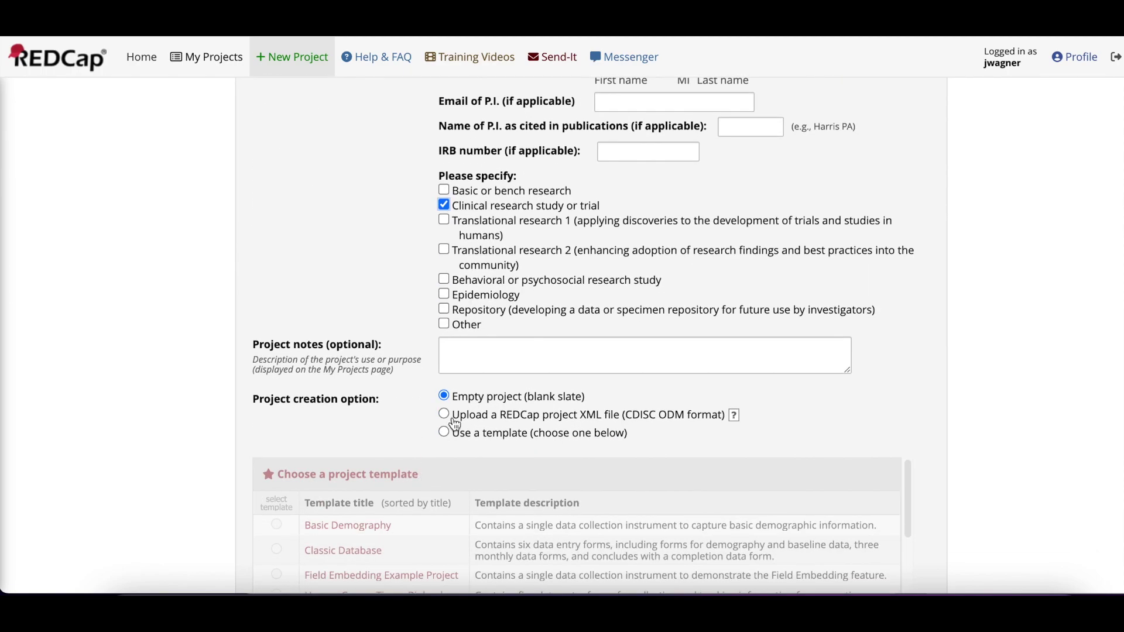
scroll(390, 401, down, 3)
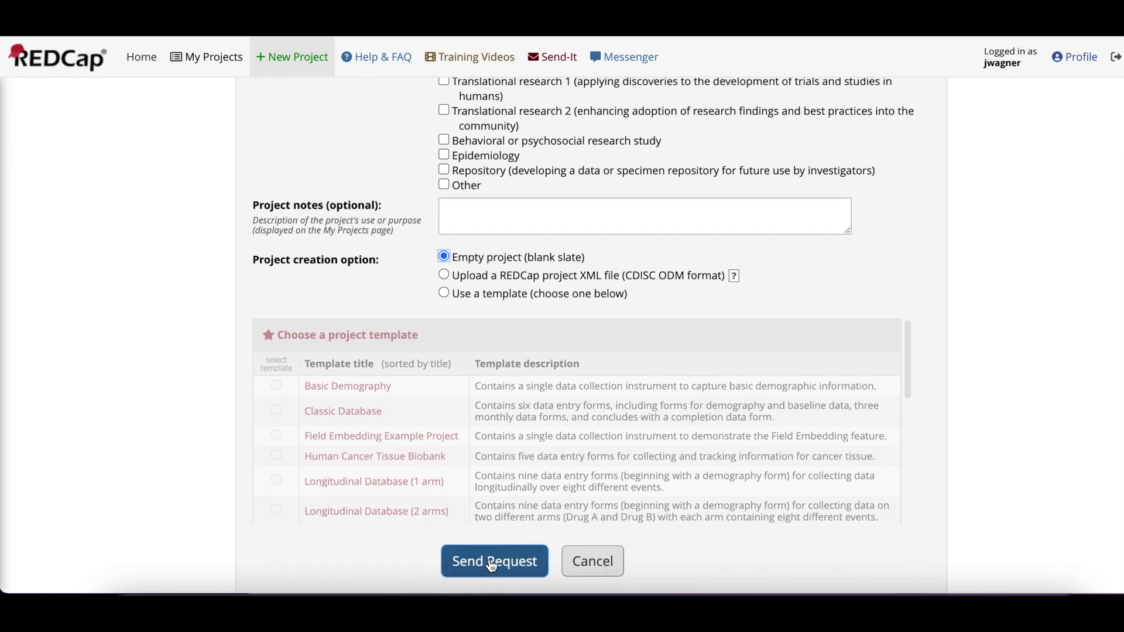
click(492, 567)
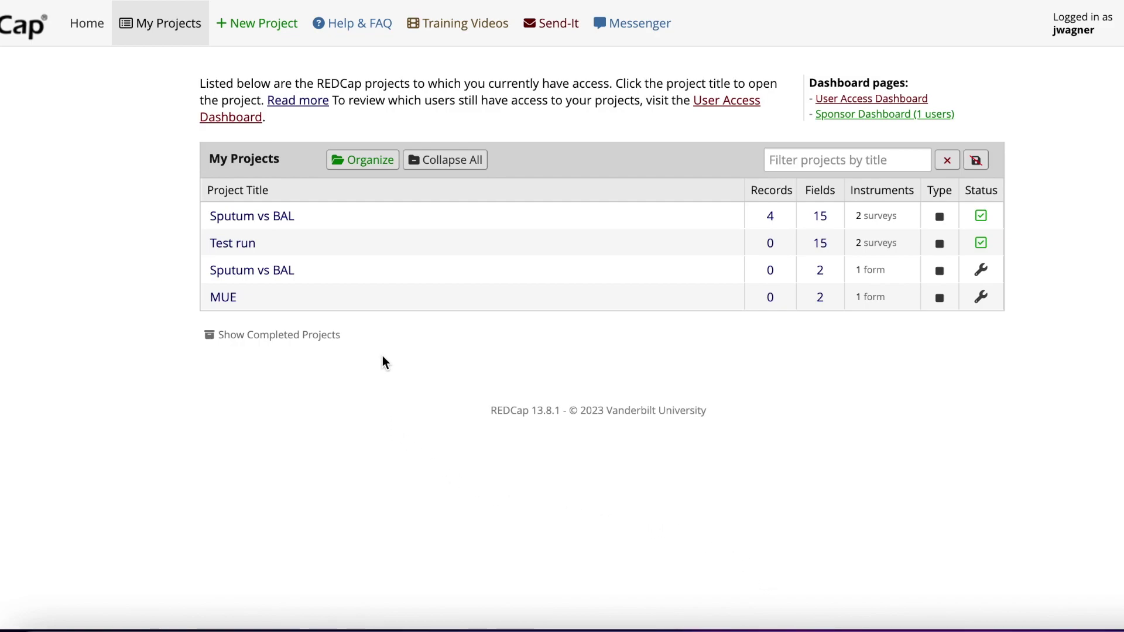
Open Sputum vs BAL, enable surveys, mark main project settings done, and open the Online Designer.
click(271, 278)
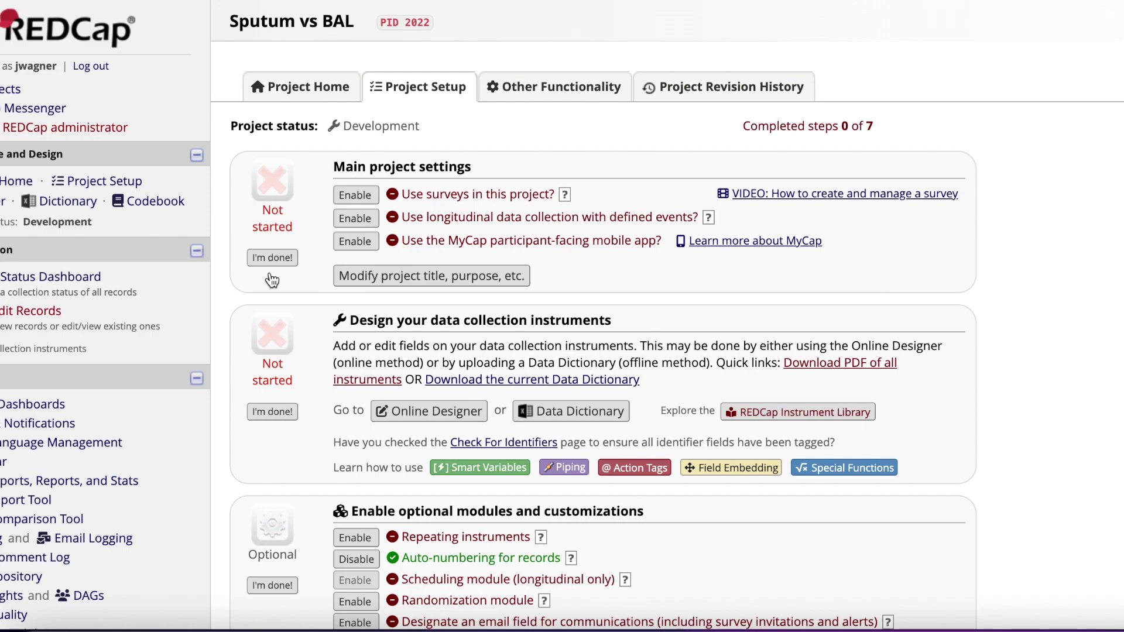
click(371, 200)
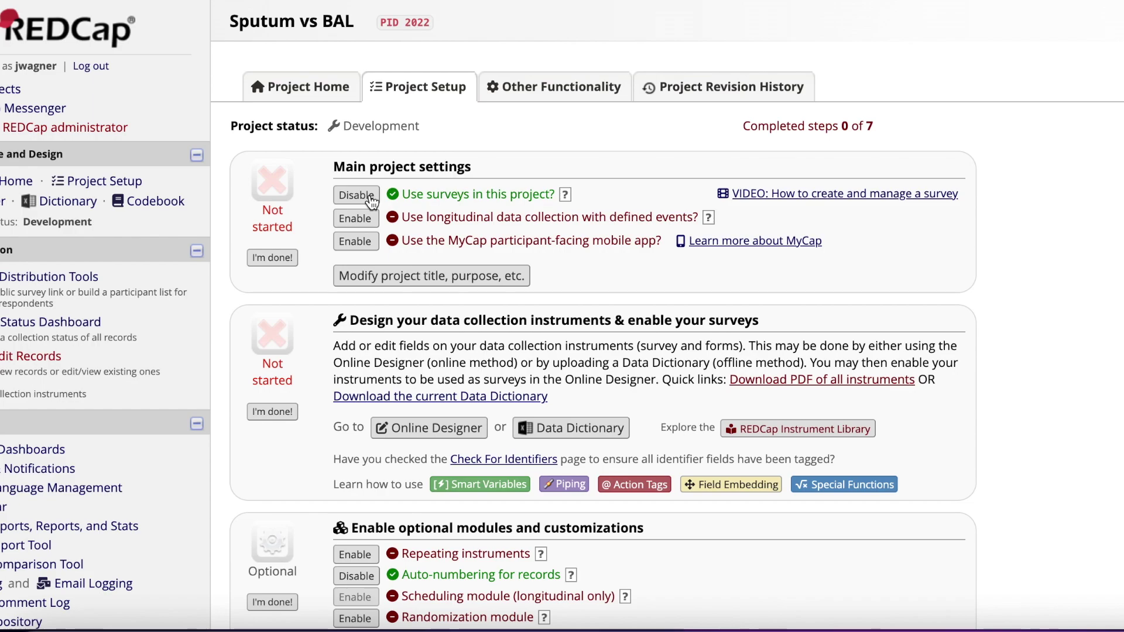
click(282, 256)
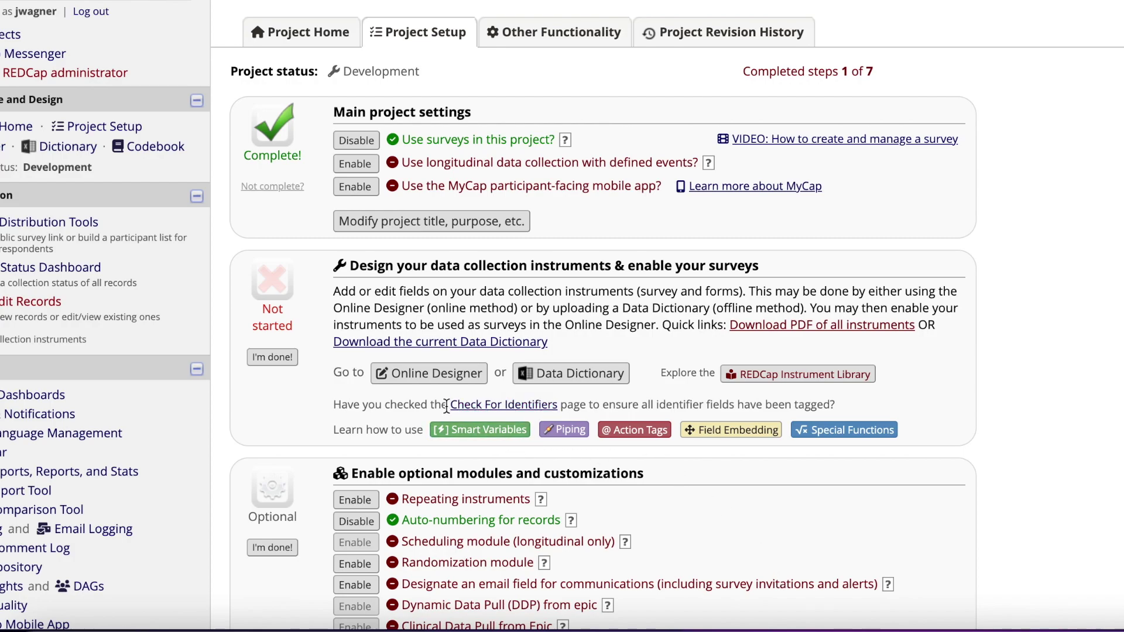
click(433, 375)
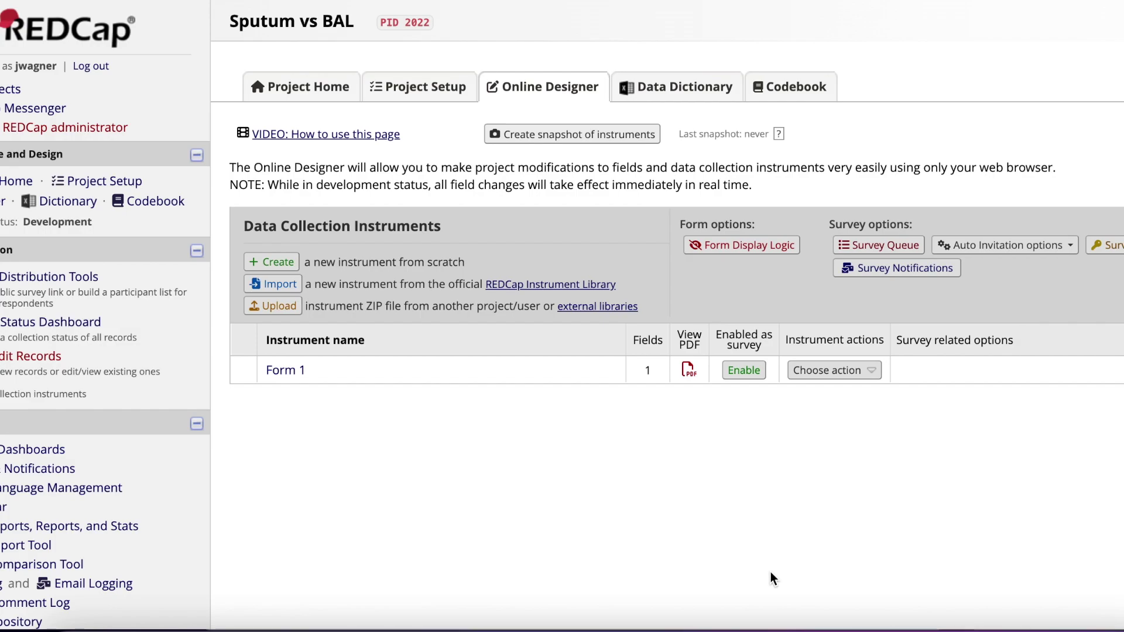
Rename Form 1 to the pasted ETA vs BAL study title and enable it as a survey.
click(876, 371)
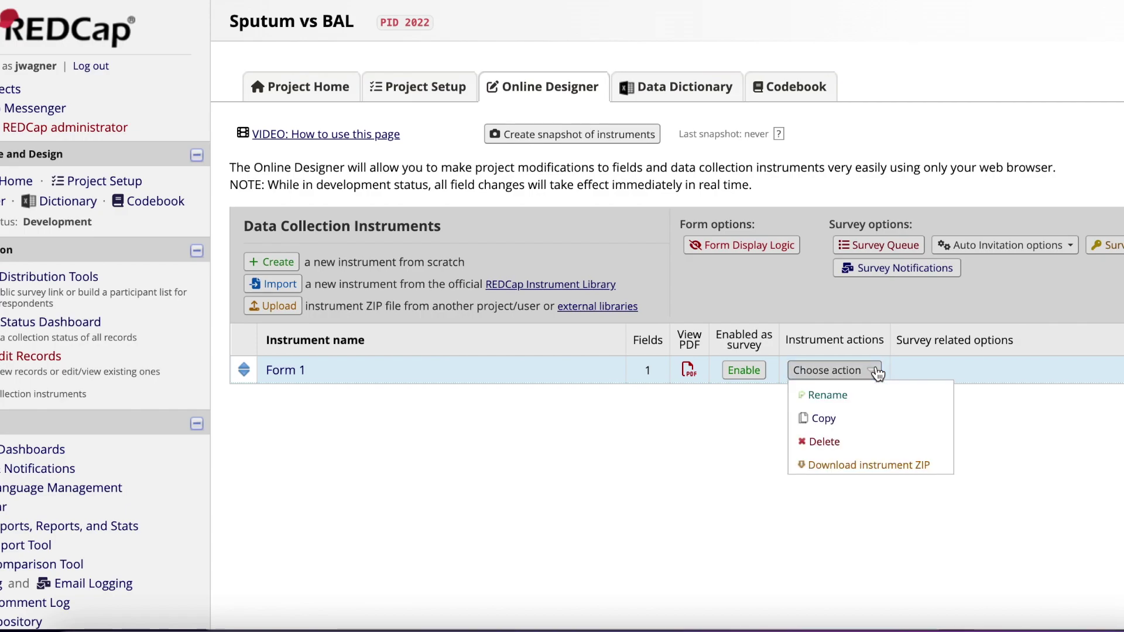
click(827, 397)
drag(319, 372, 246, 372)
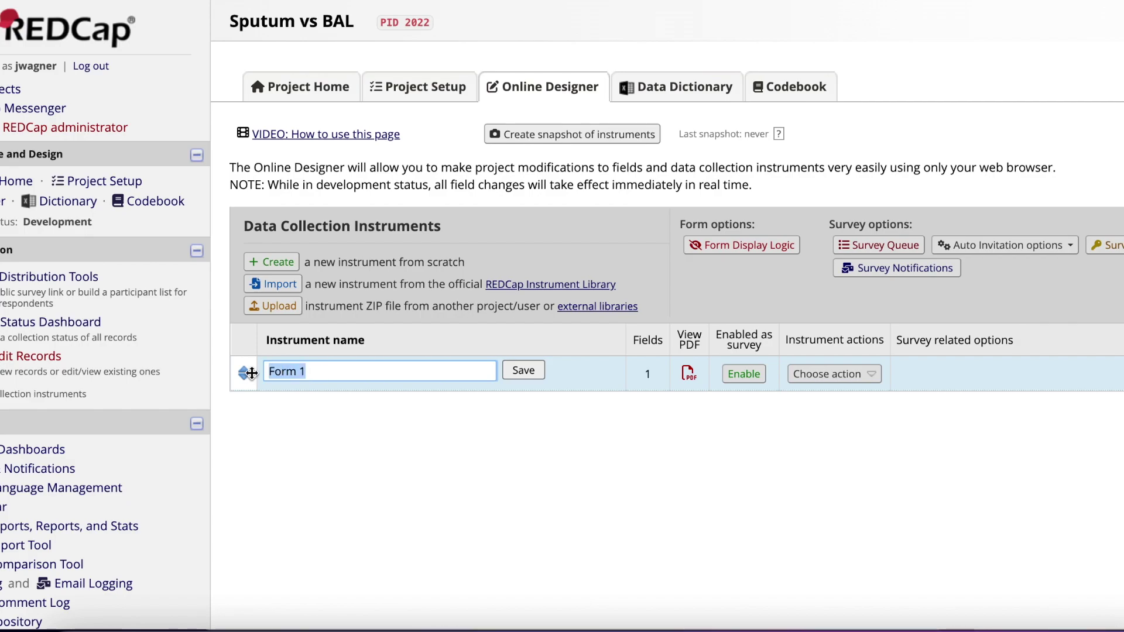
key(ctrl+v)
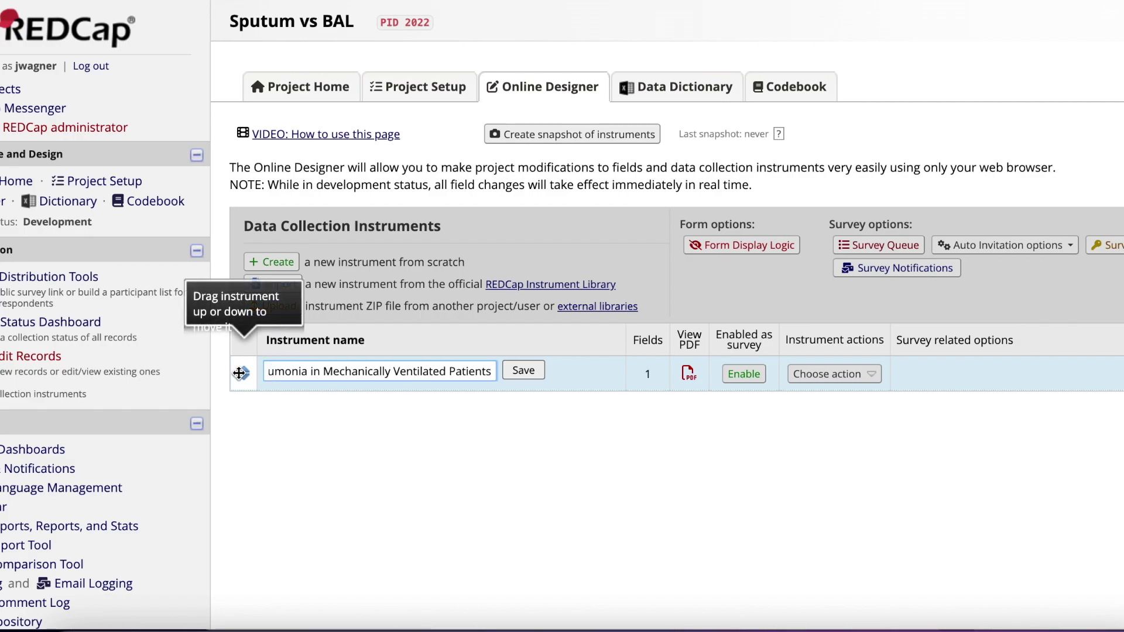
click(523, 370)
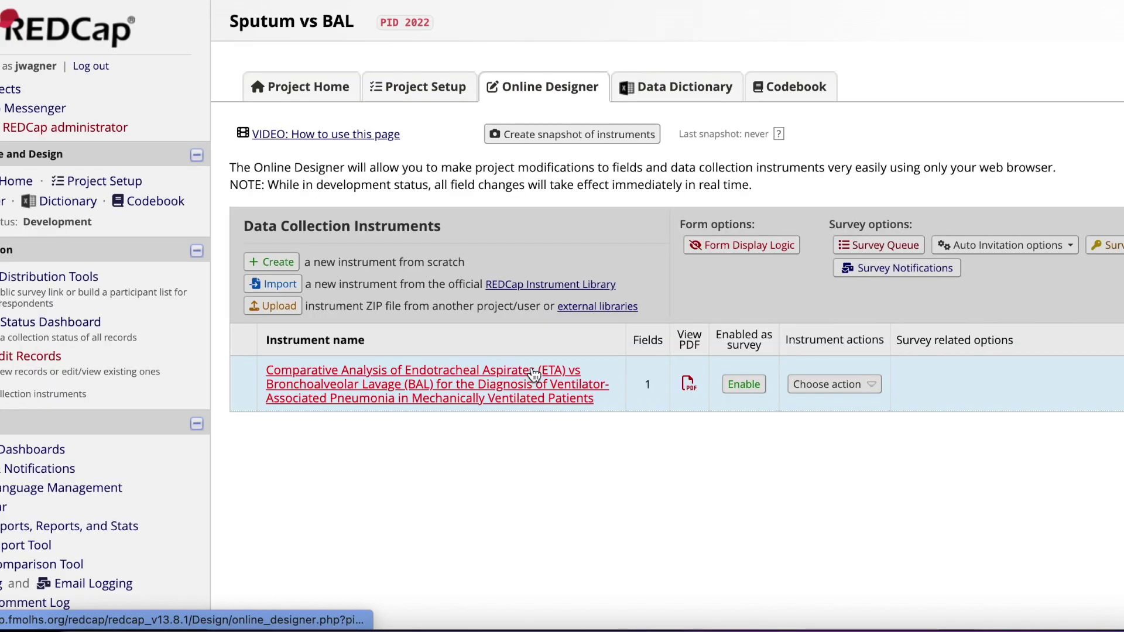
click(743, 384)
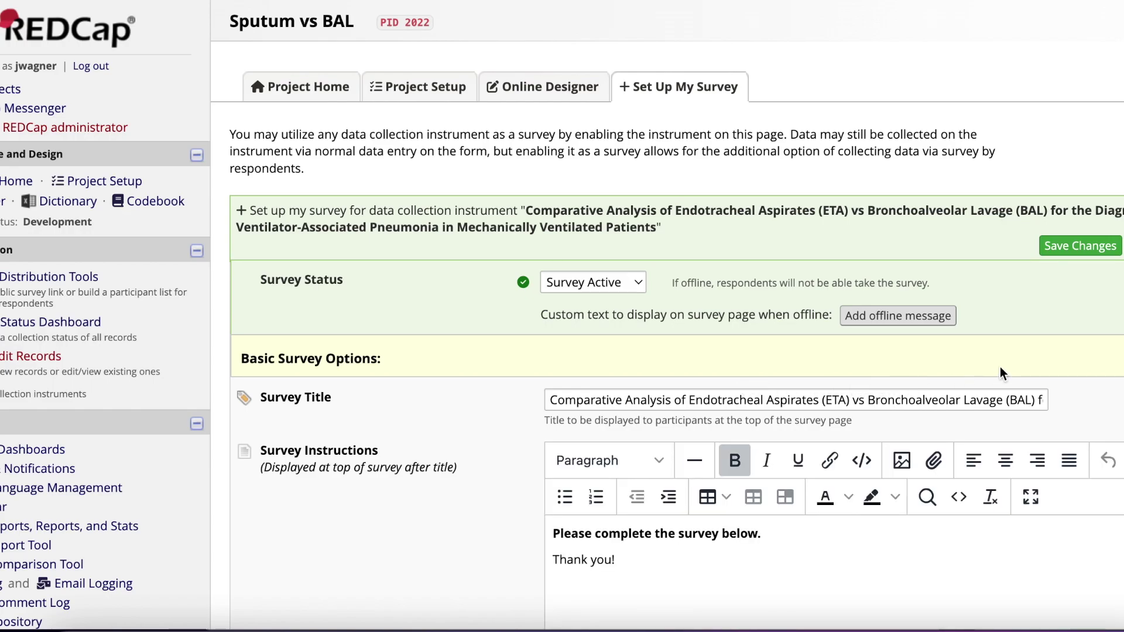
click(1083, 246)
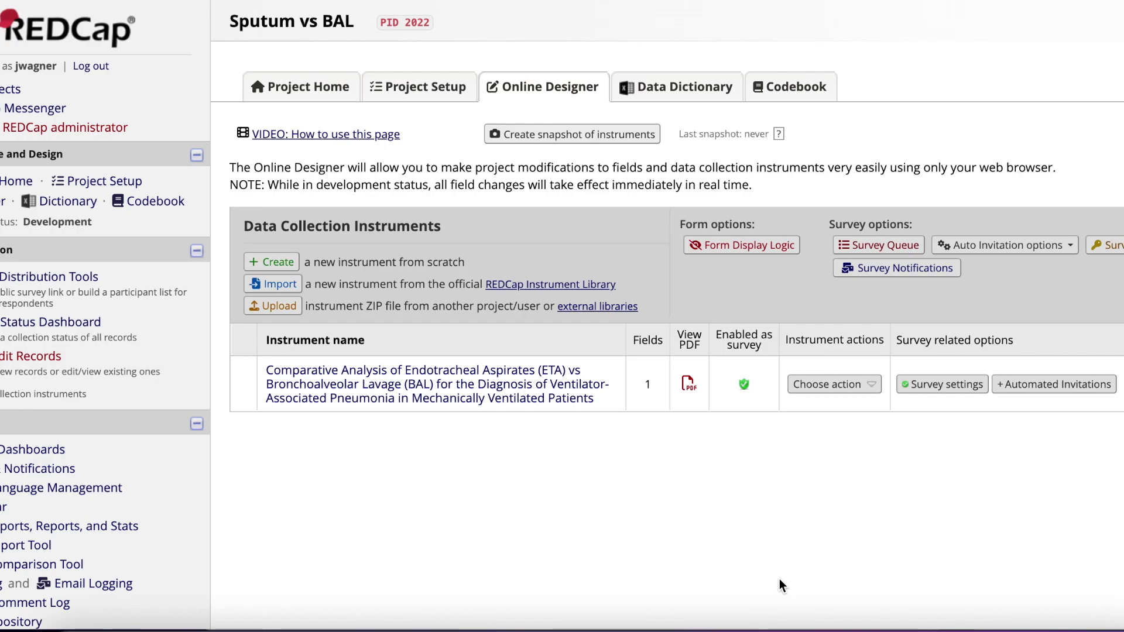
Open the renamed ETA vs BAL instrument for editing its fields.
click(485, 403)
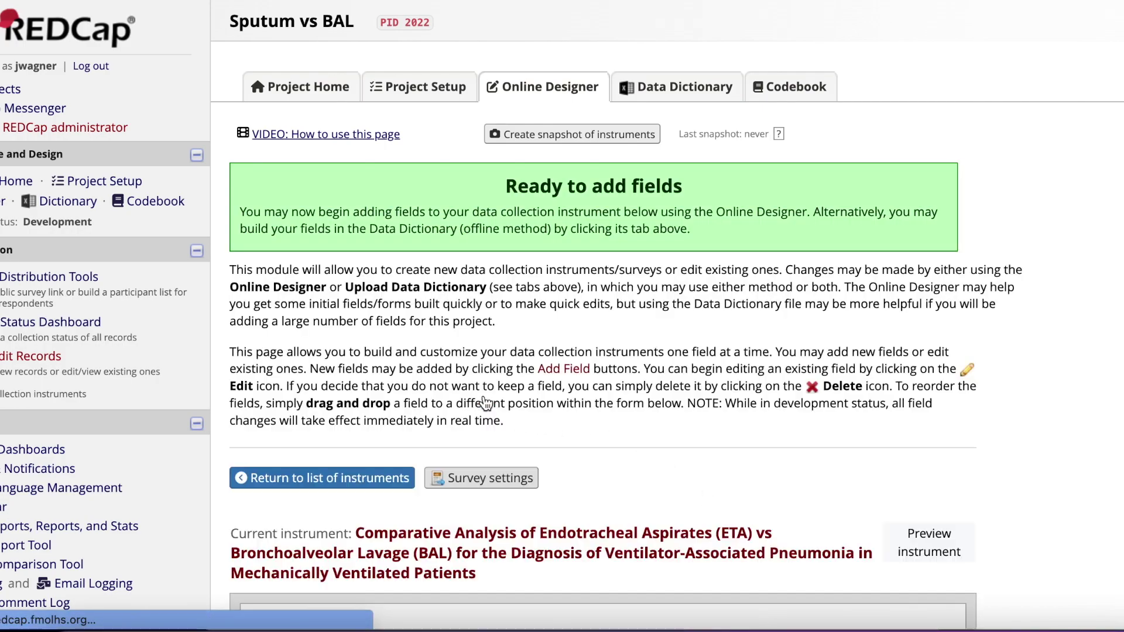
scroll(725, 468, down, 2)
scroll(725, 462, down, 5)
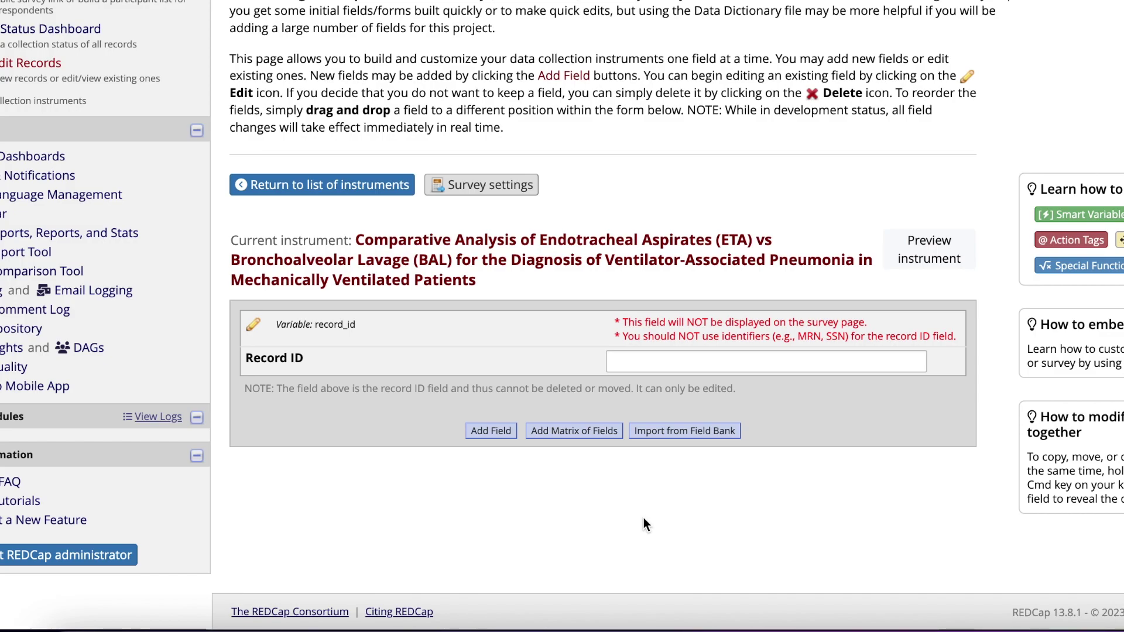
Add a Text Box field 'MRN', variable mrn, required and marked as an identifier.
click(490, 438)
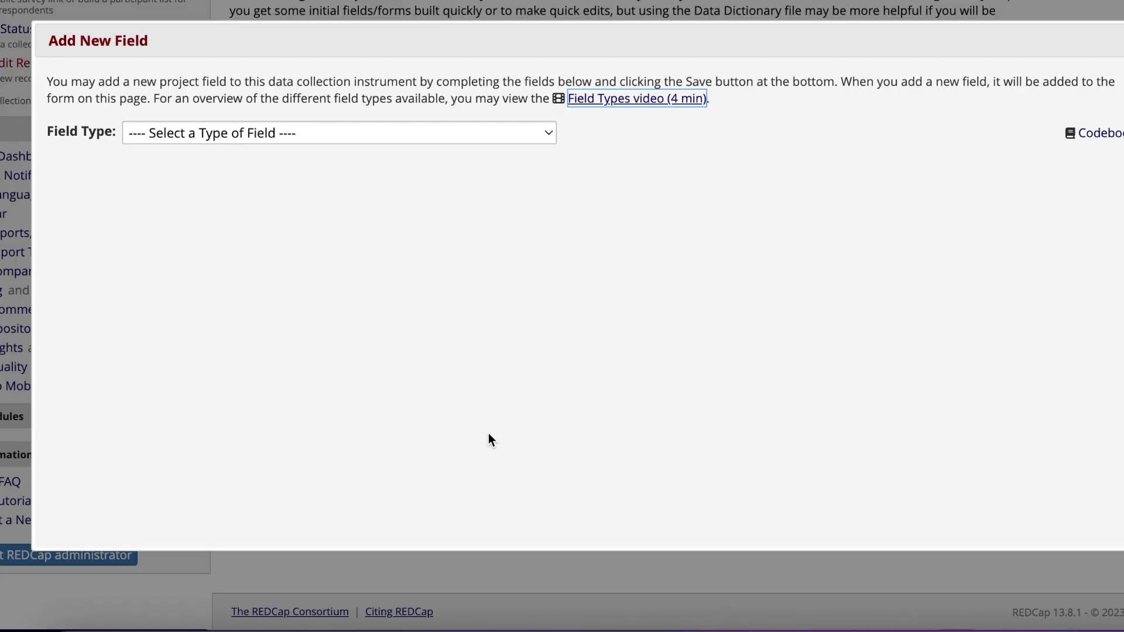
click(427, 133)
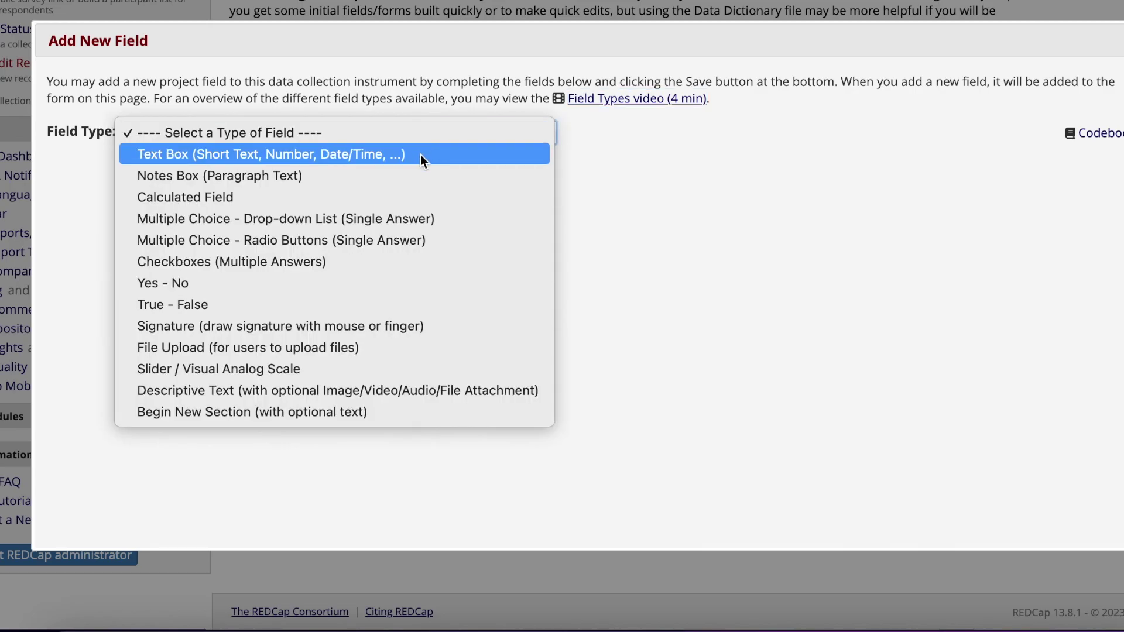
click(421, 155)
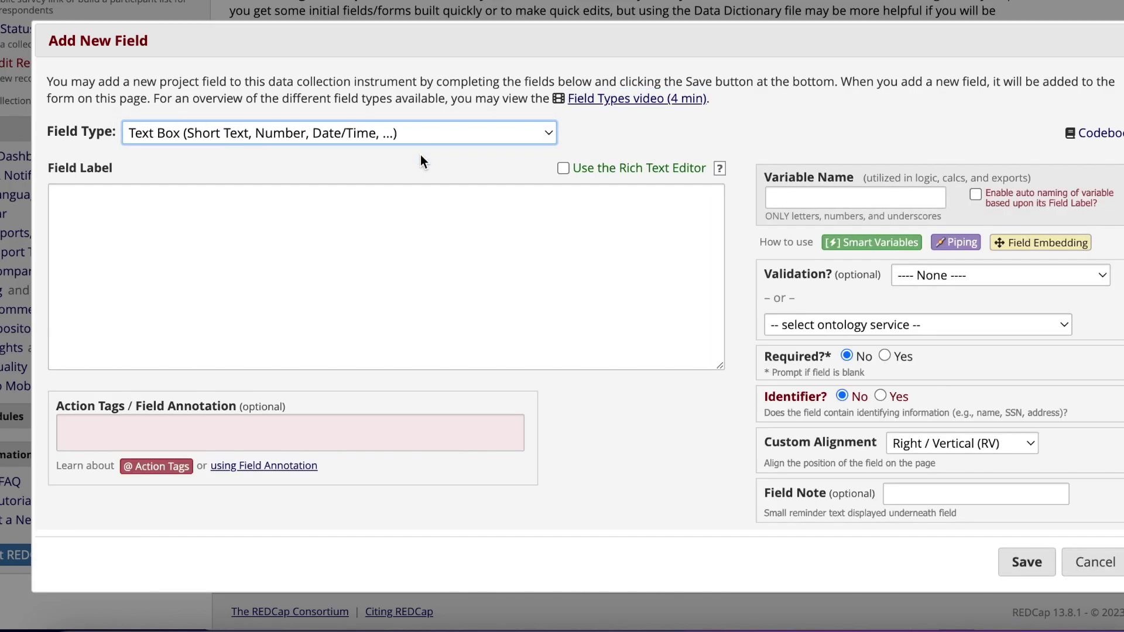
click(321, 231)
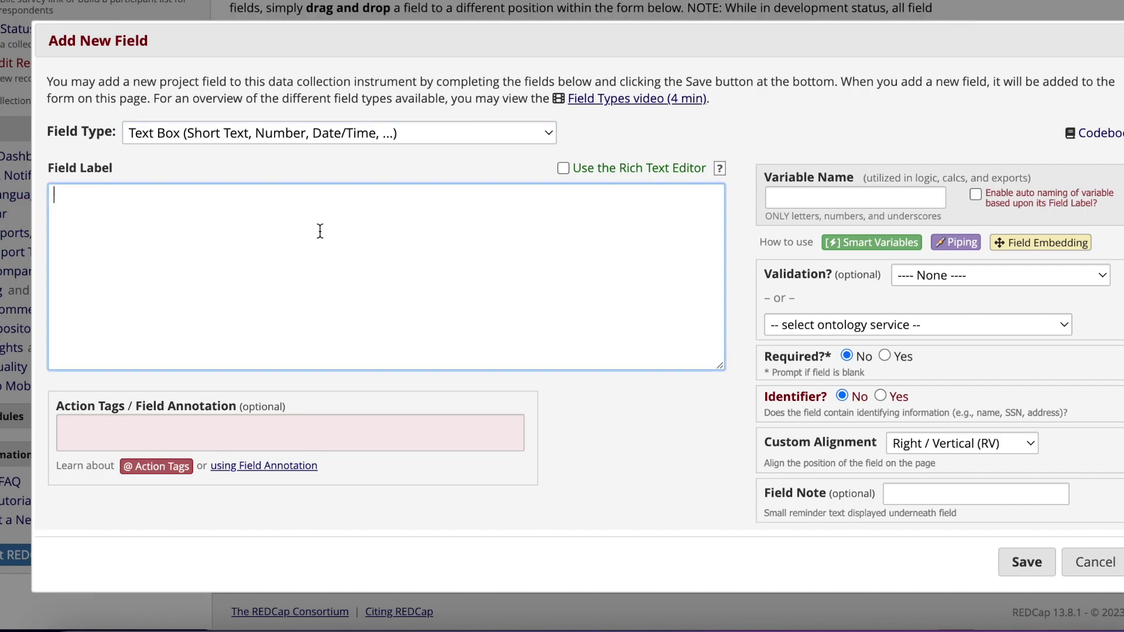
text(MRN)
click(792, 197)
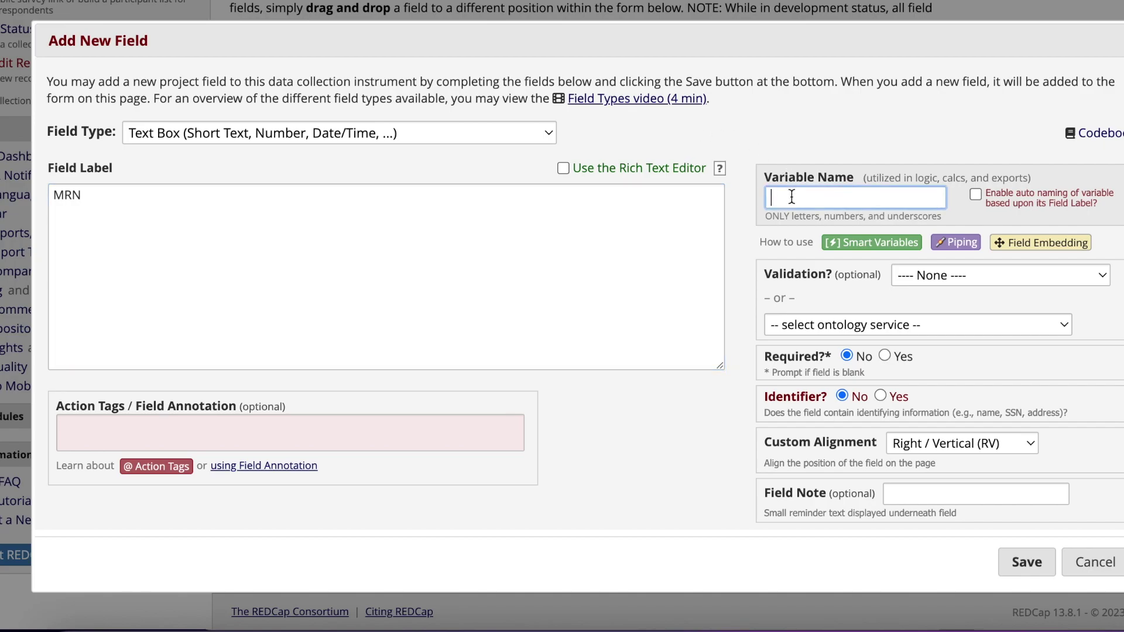
text(mrn)
click(885, 355)
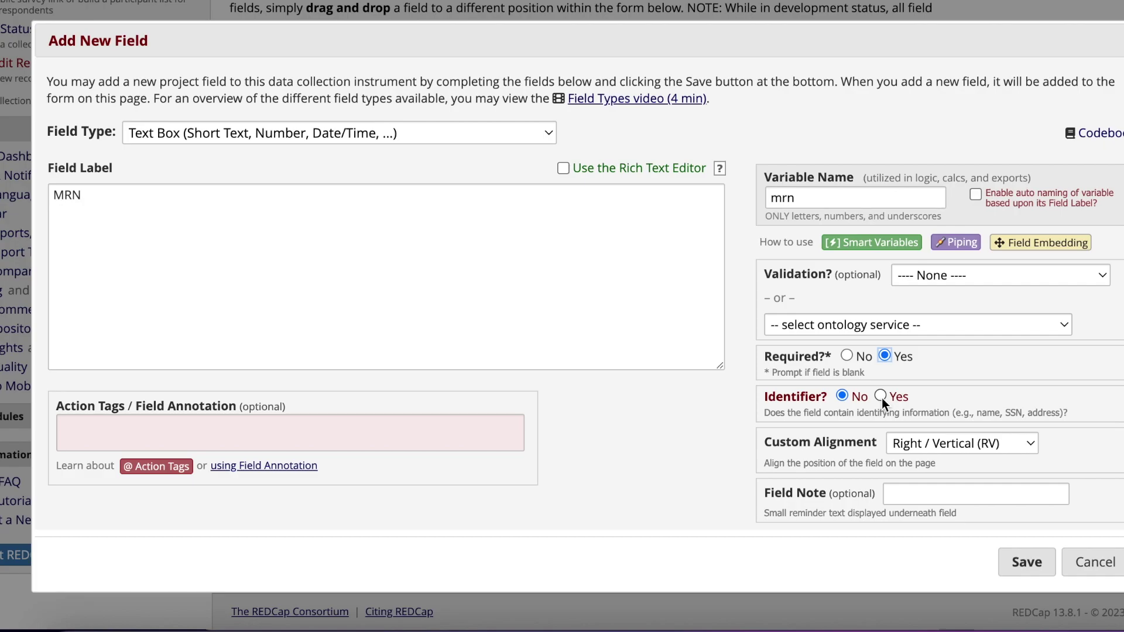
click(880, 396)
click(1028, 557)
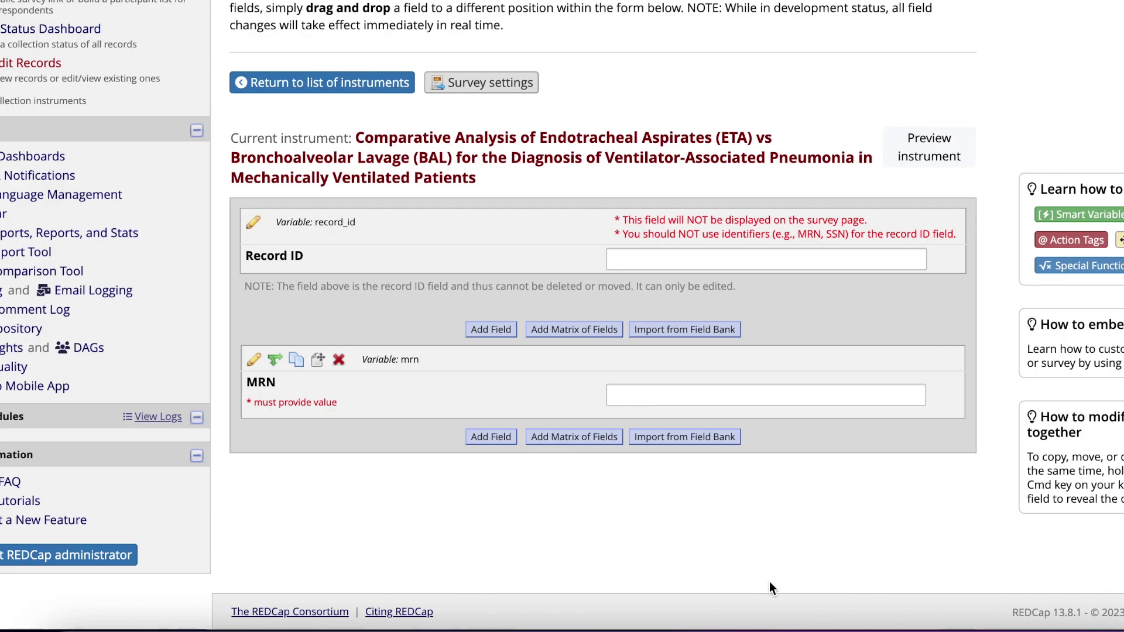
Add a Yes - No field labelled 'Adult inpatients 18 years or older'.
click(484, 437)
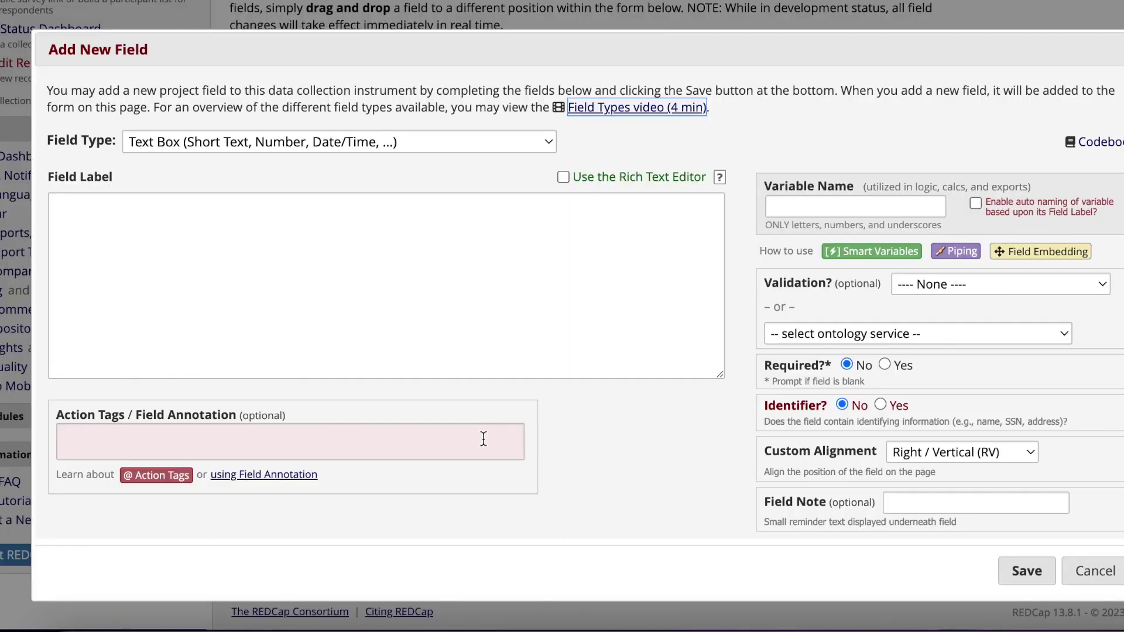
click(386, 146)
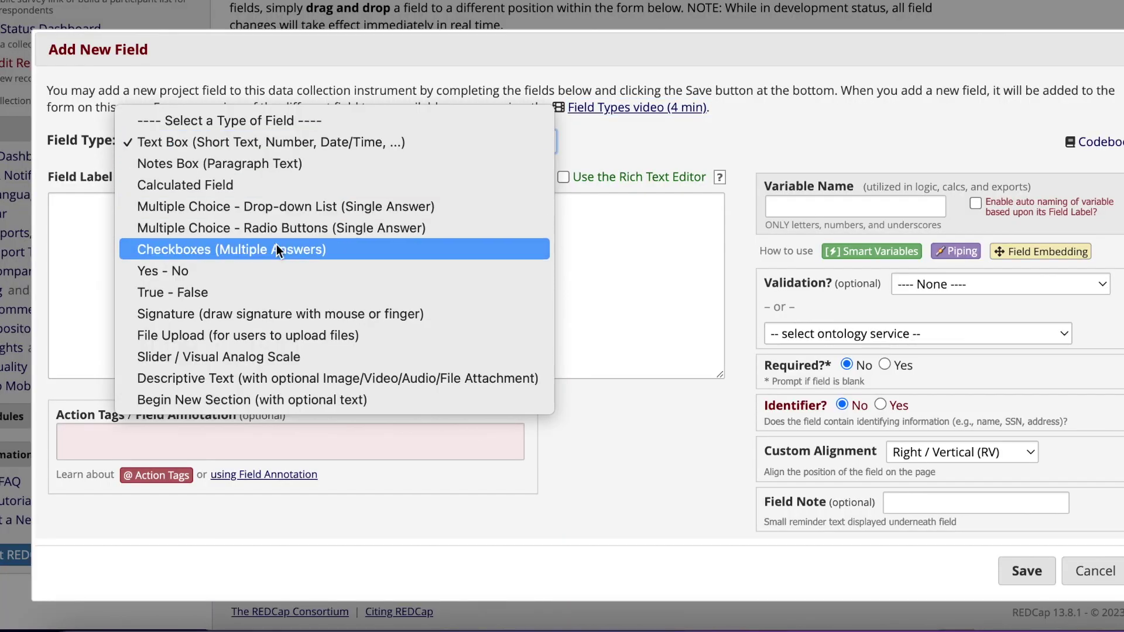
click(240, 276)
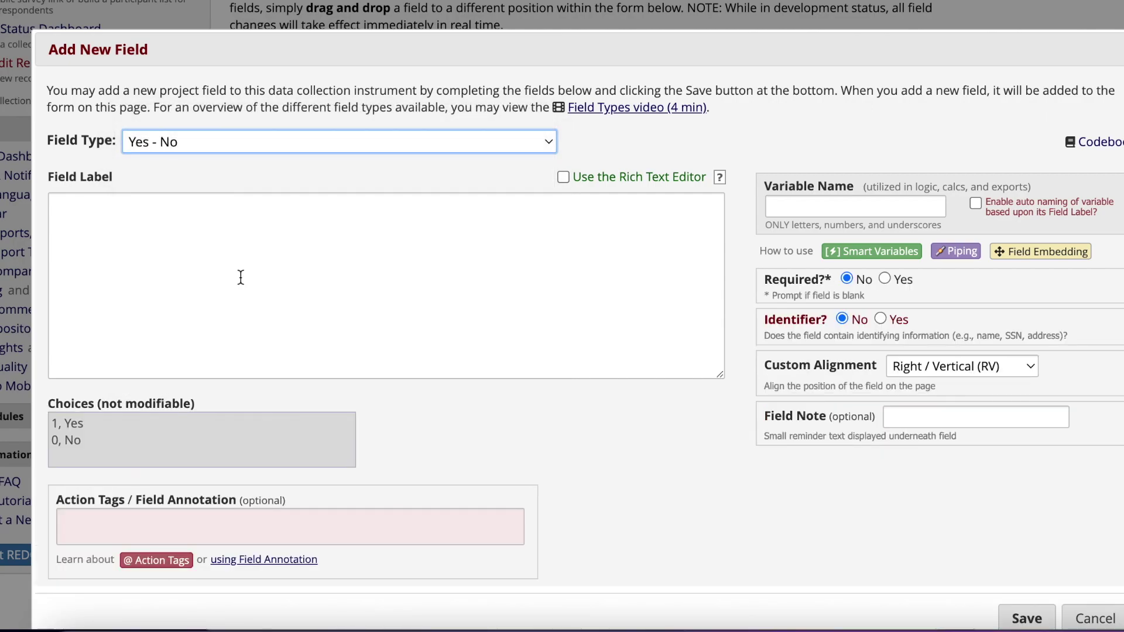
click(240, 276)
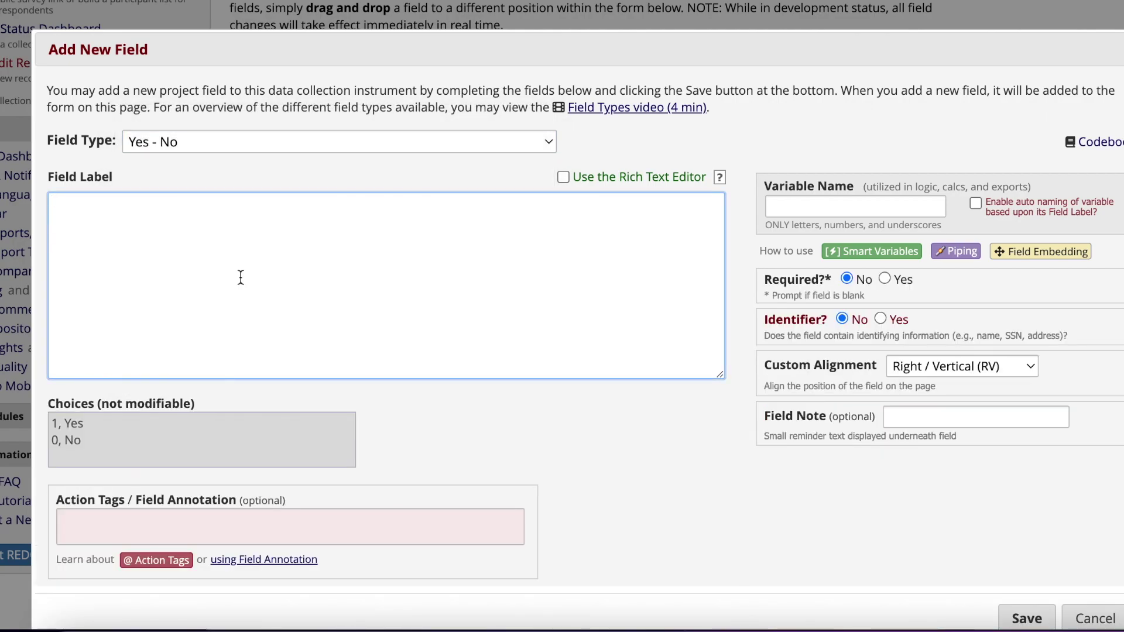
text(Adult inpatients 18 years or older)
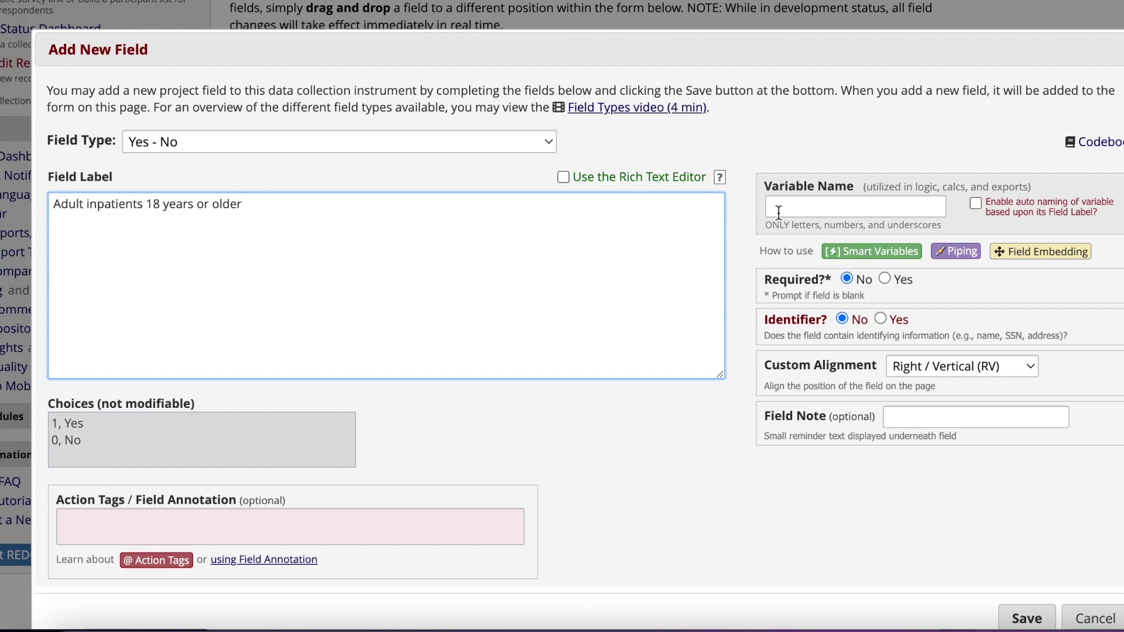
Give it variable age_inclusion, make it required, note 'must be YES to include', and save.
click(797, 206)
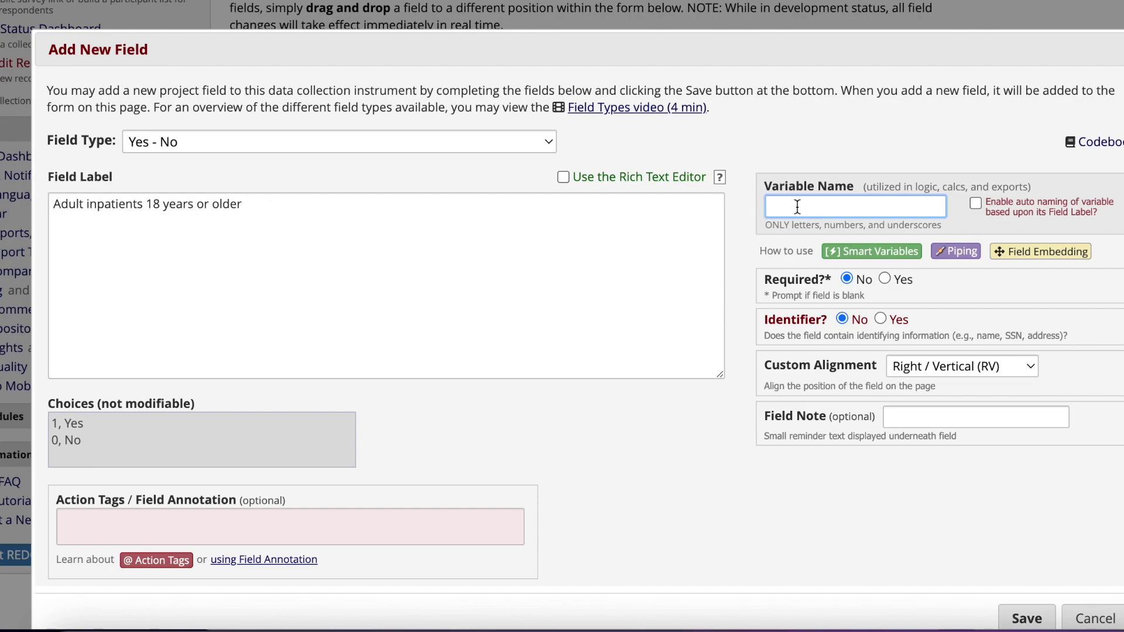
text(age_inclusion)
click(885, 275)
click(970, 416)
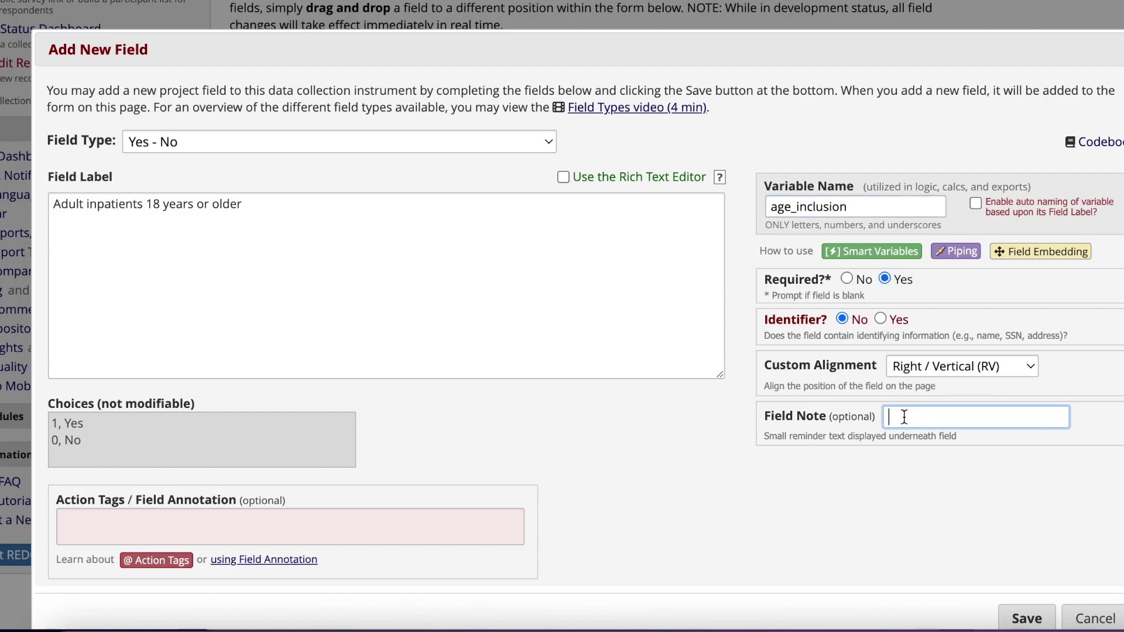
text(must be YES to include)
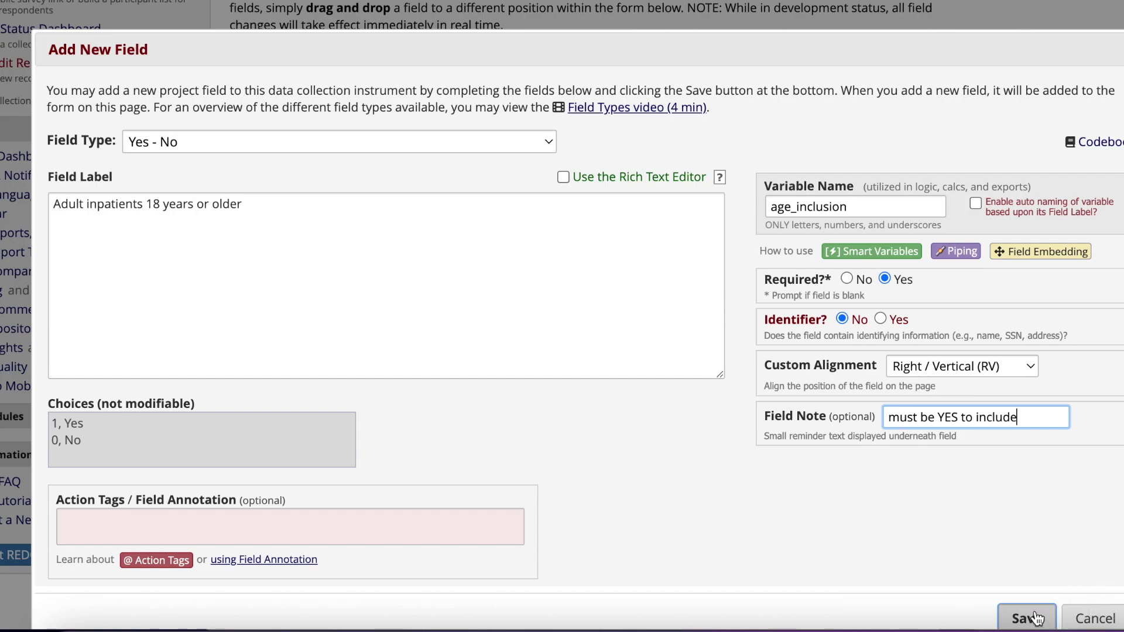
click(1025, 618)
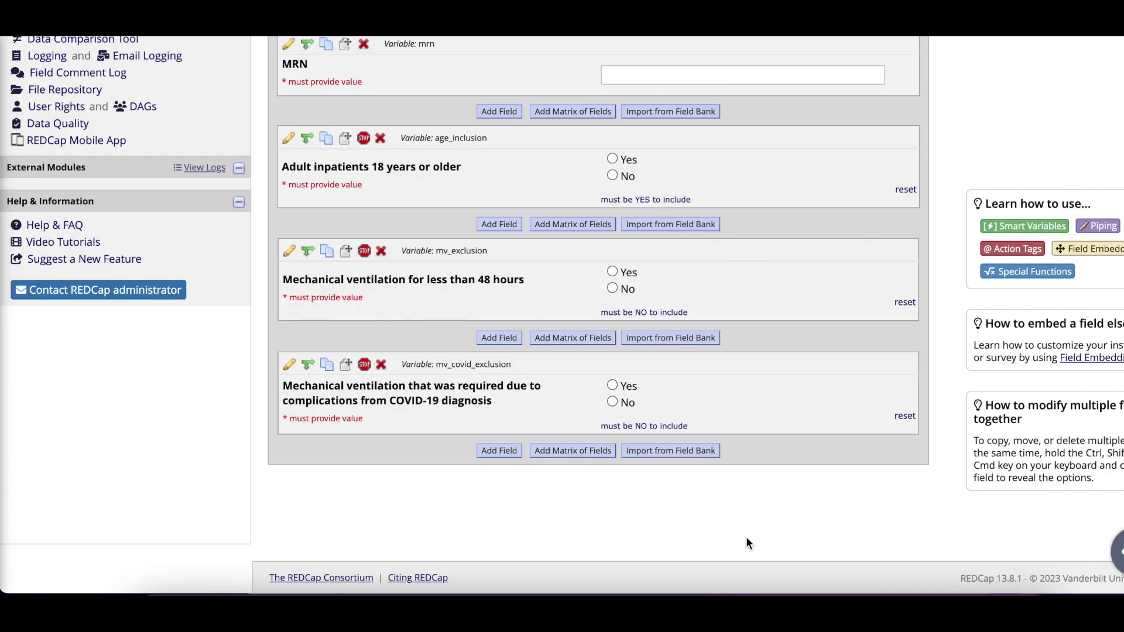
Add required Yes - No field 'Age < 90 years' (age_less90y) with the pasted age-at-VAP-diagnosis note.
click(498, 452)
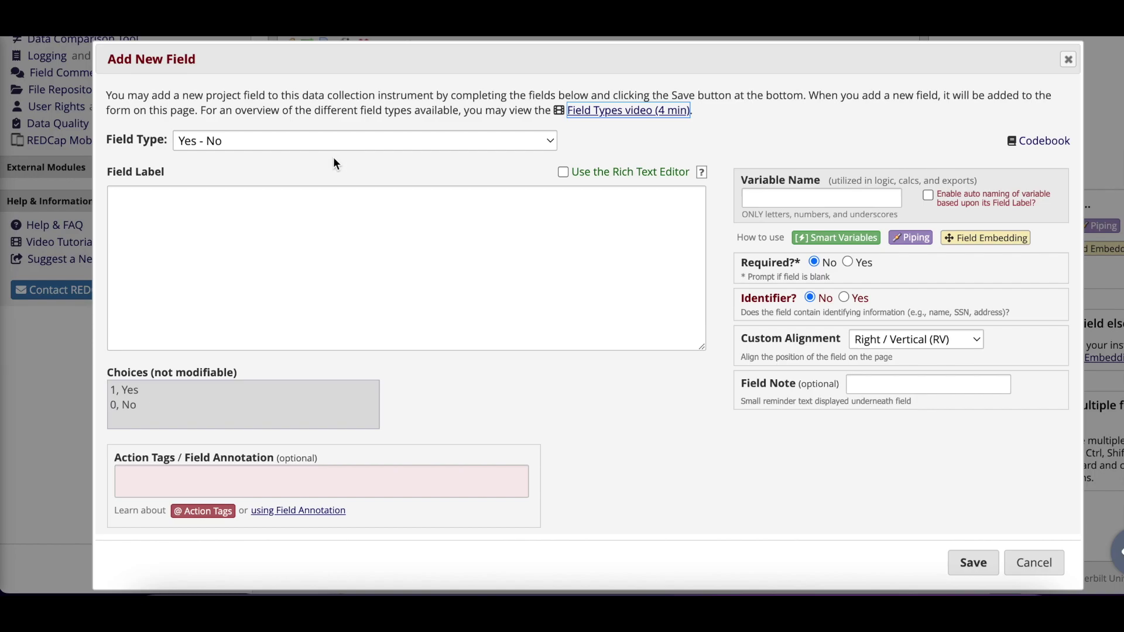
click(337, 276)
text(Agee)
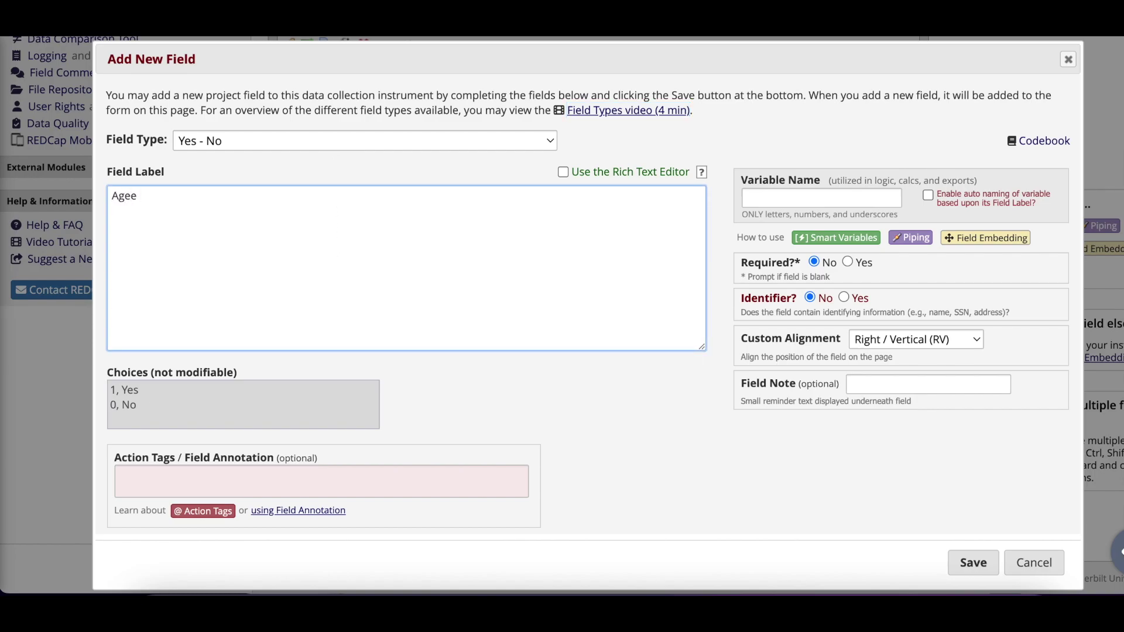
key(BackSpace)
text(< 90 years)
click(805, 195)
text(age)
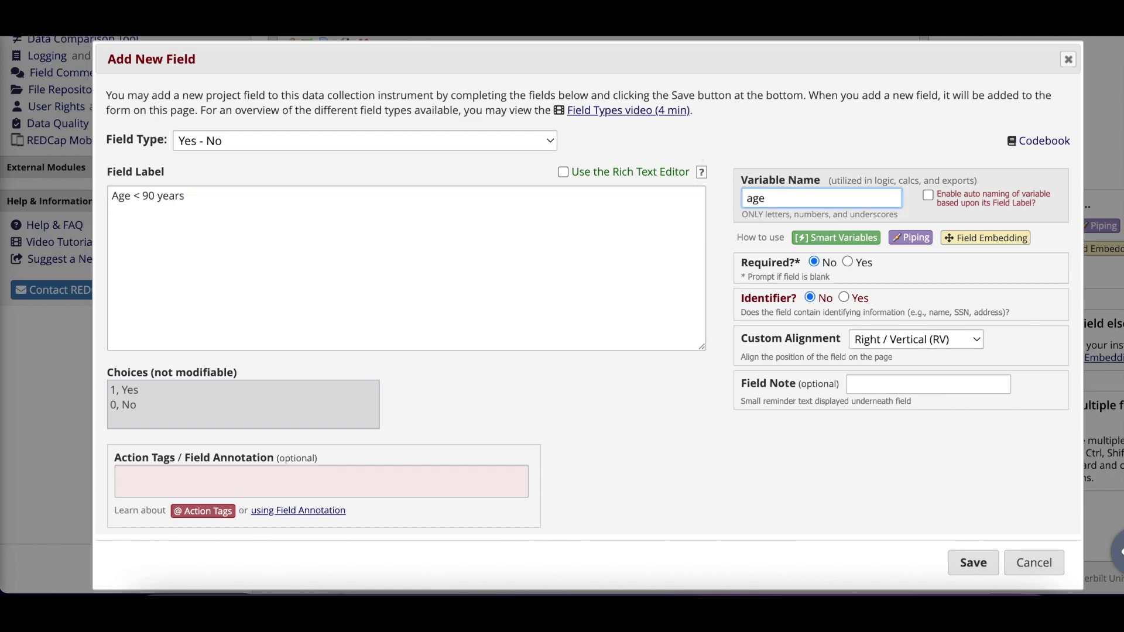
text(_less90y)
click(847, 263)
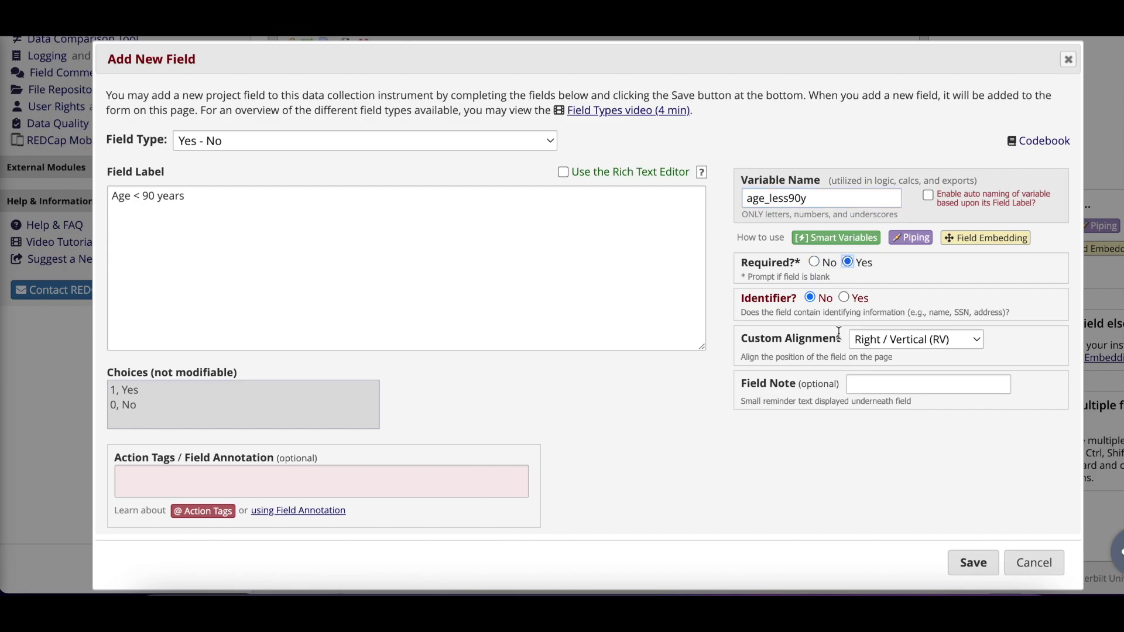
click(877, 383)
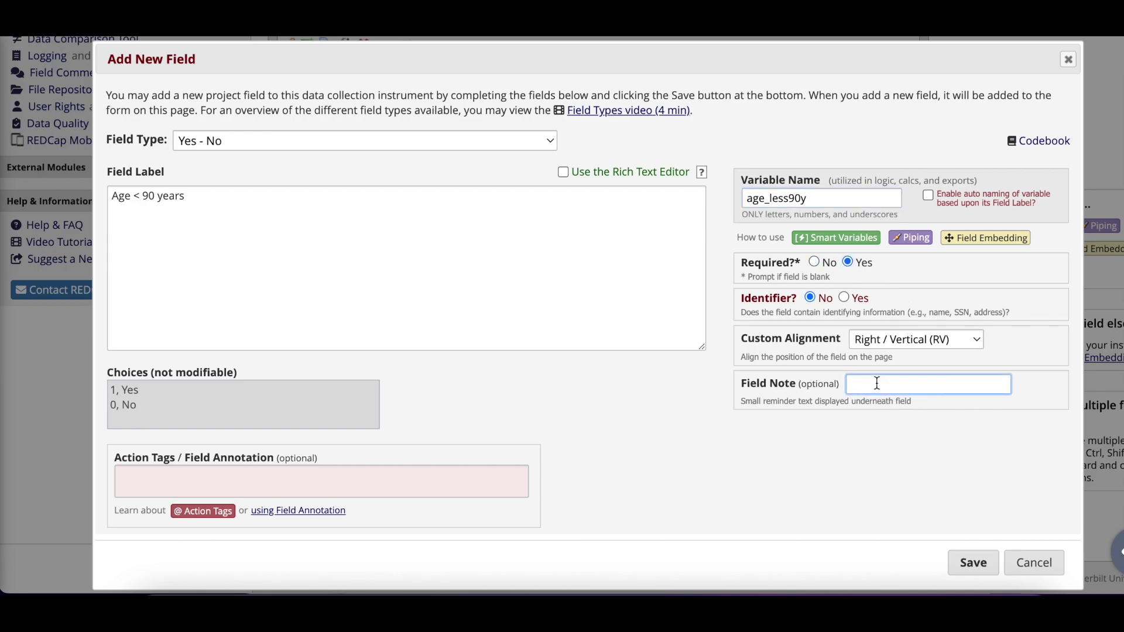
key(ctrl+v)
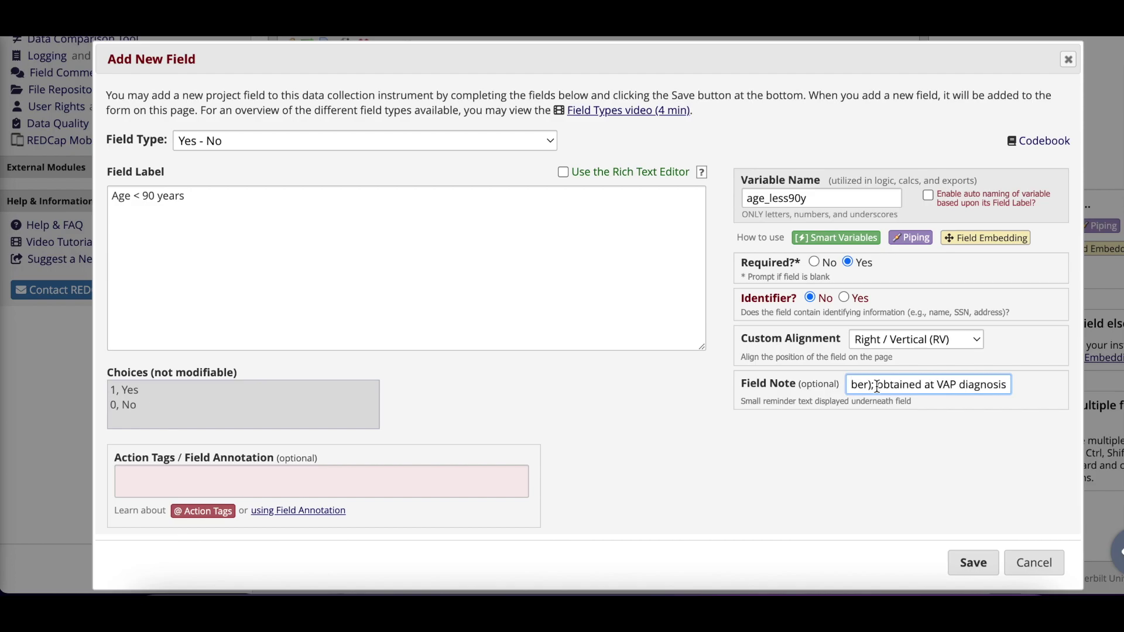
click(984, 560)
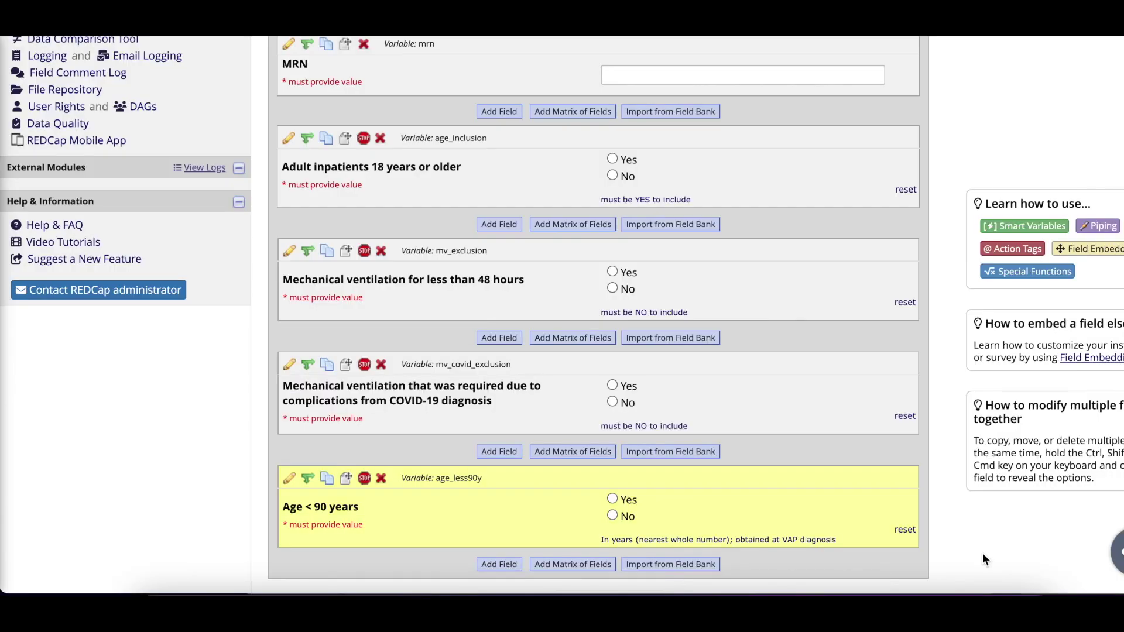
scroll(648, 422, down, 3)
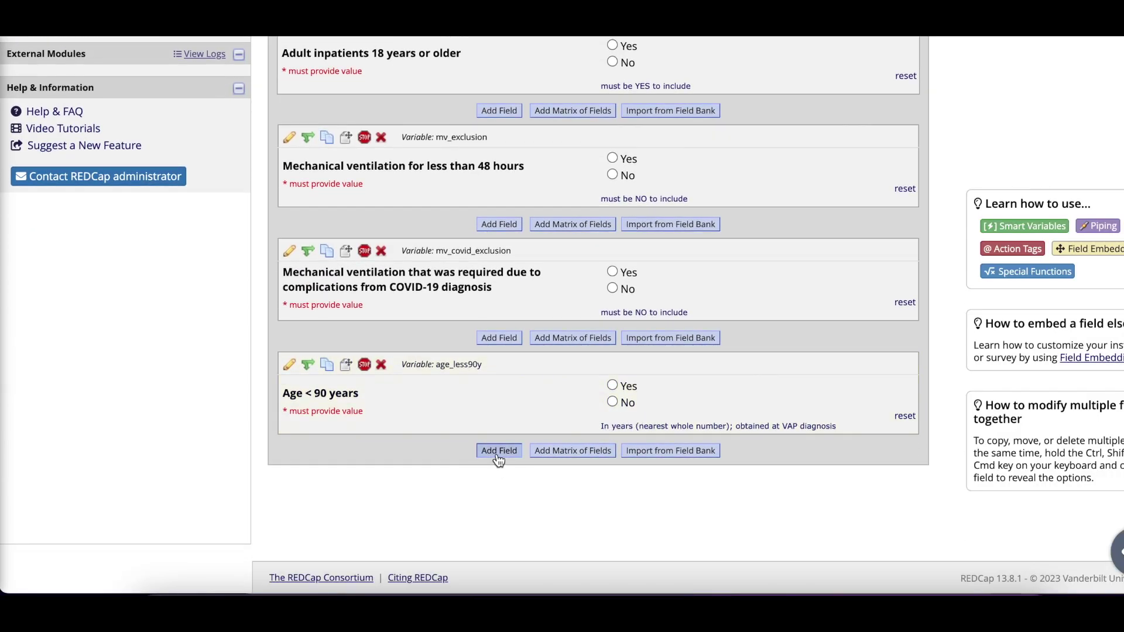
Add a short text field labelled Age with variable name age.
click(500, 451)
click(275, 141)
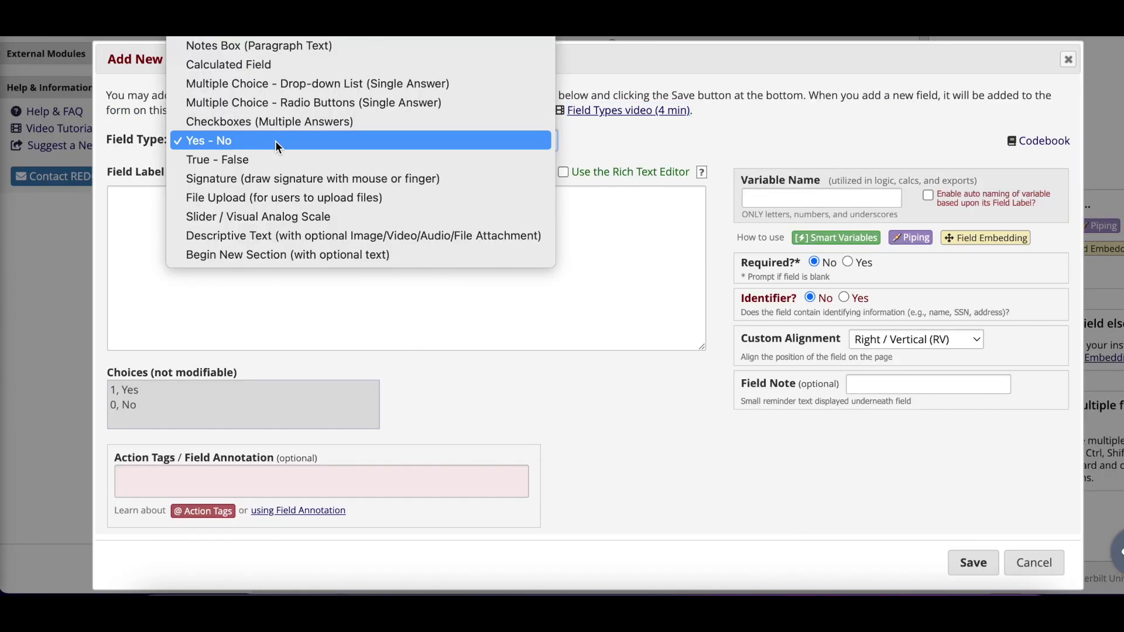
click(263, 46)
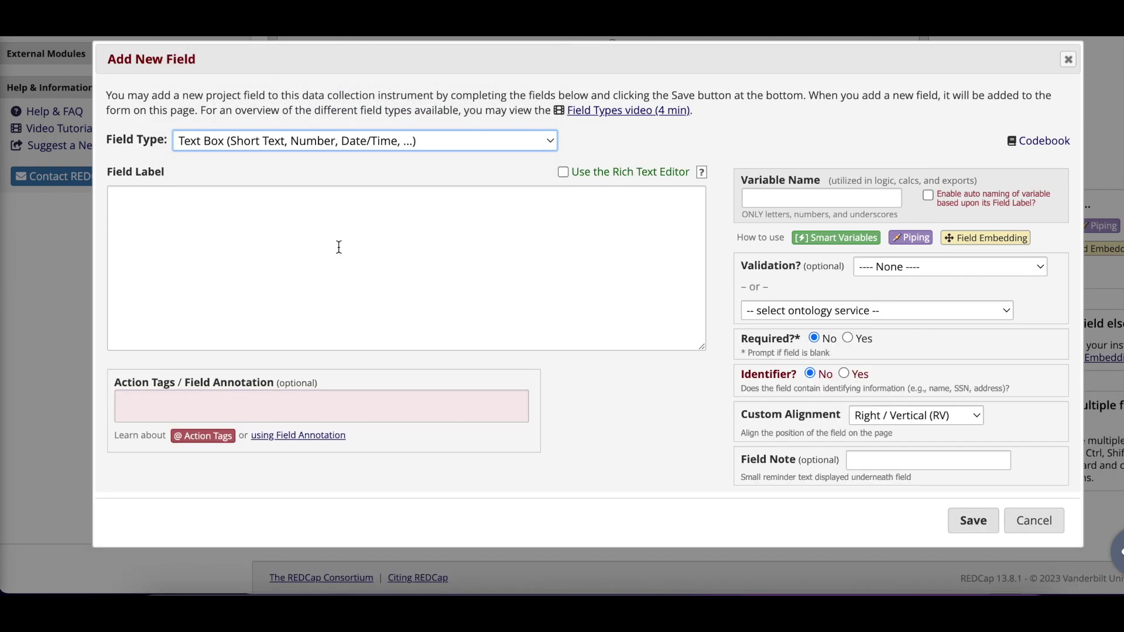
click(338, 247)
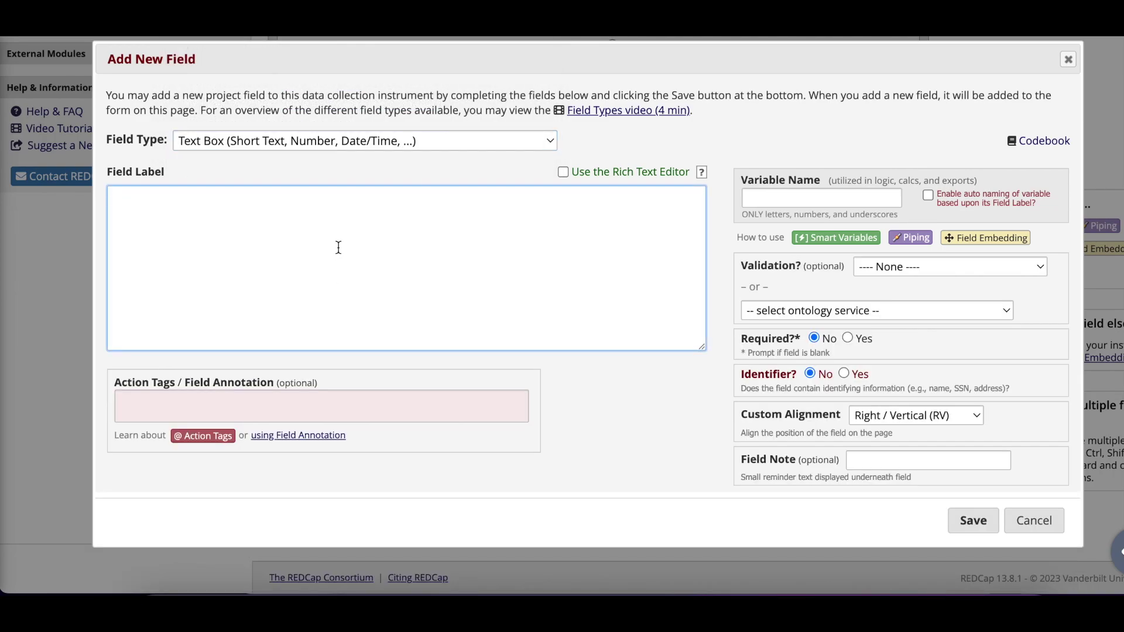
text(Age)
click(775, 197)
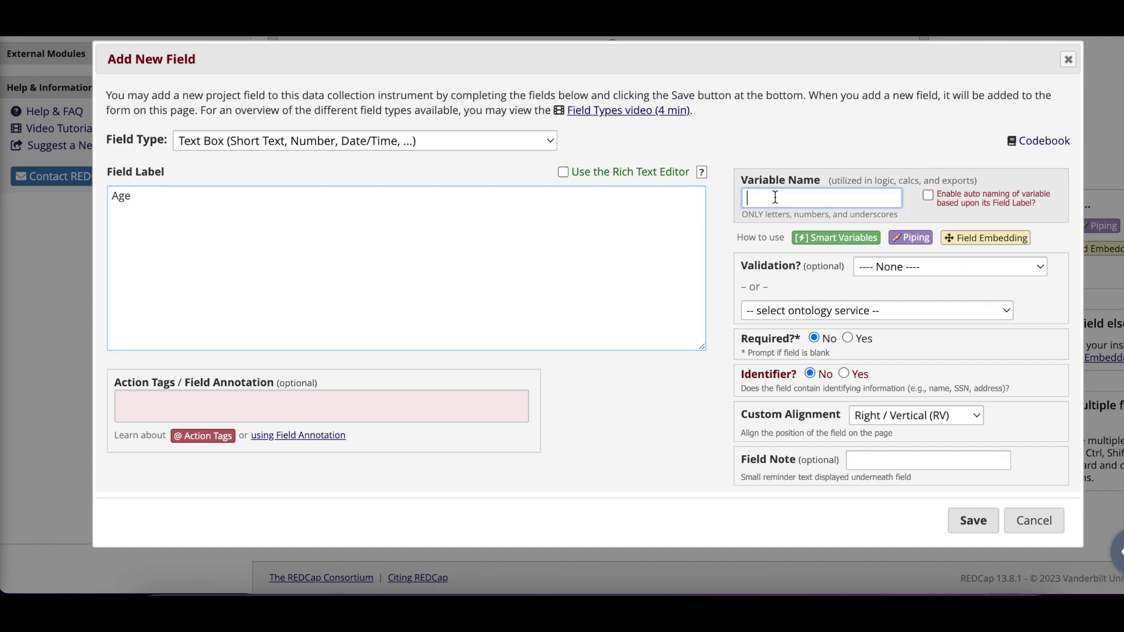
text(age)
Validate Age as an integer from 18 to 89, make it required, add the VAP-diagnosis note, and save.
click(870, 267)
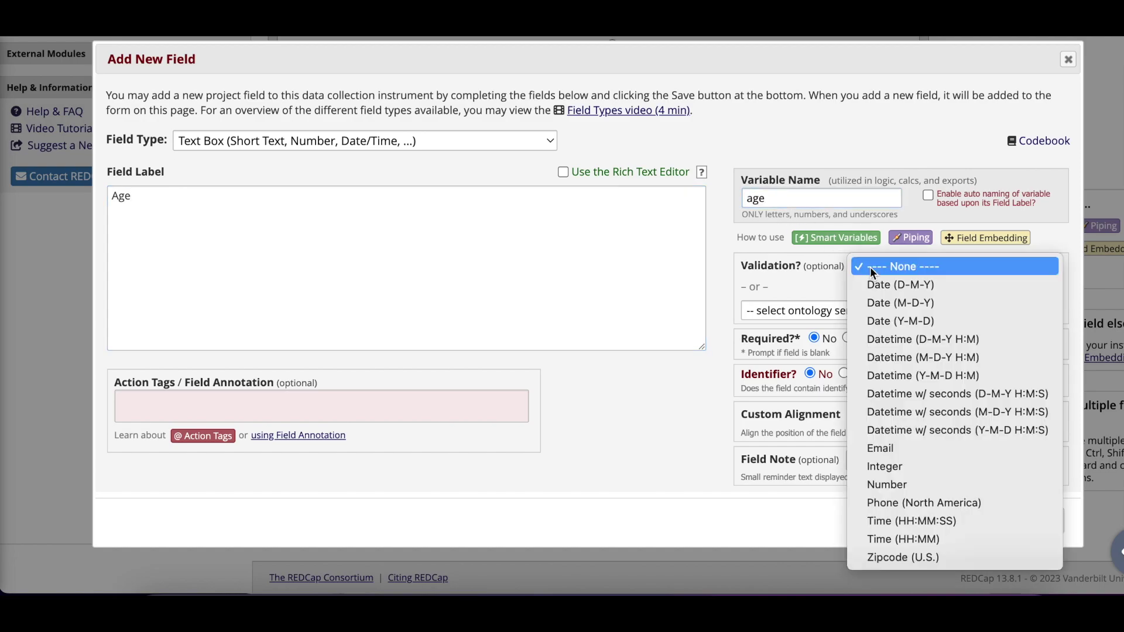
click(898, 466)
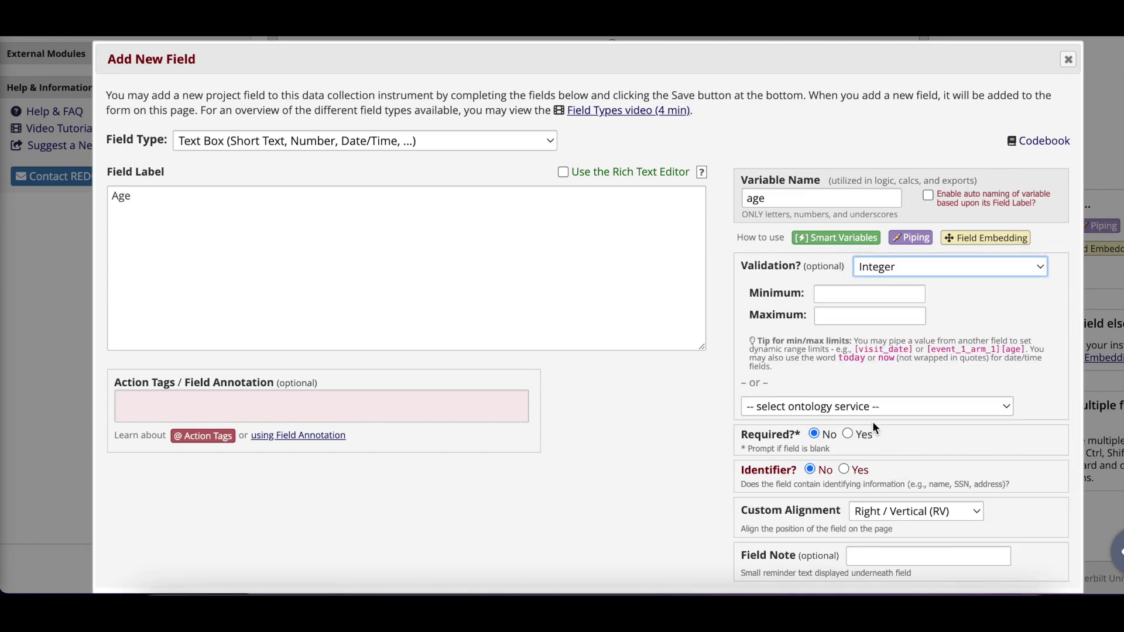
click(837, 294)
text(18)
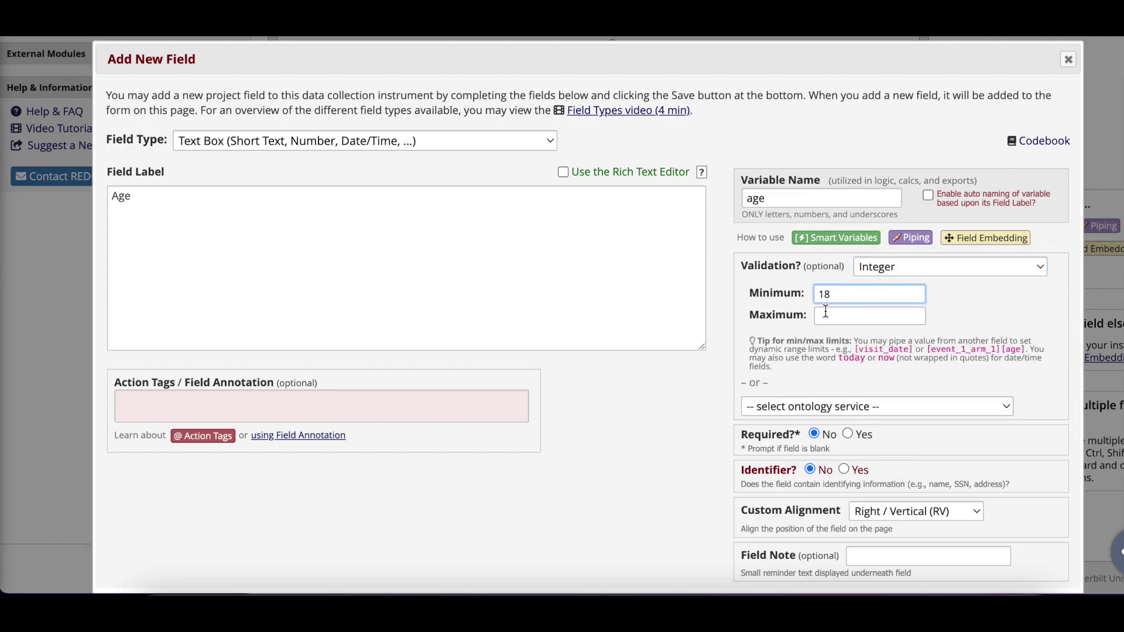
click(826, 315)
text(89)
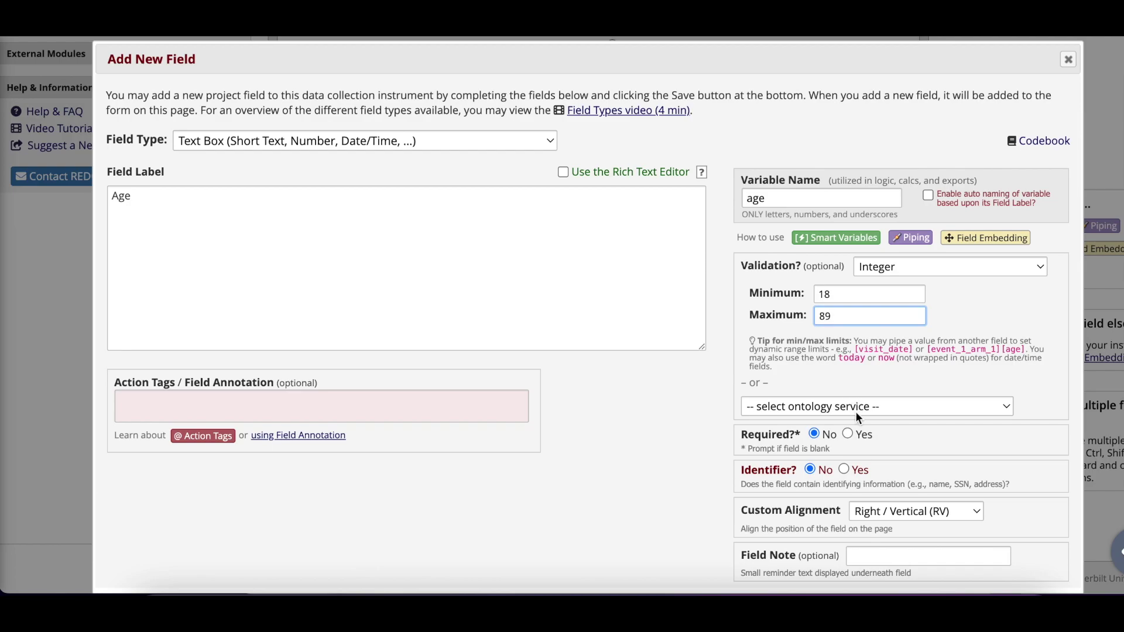
click(848, 433)
click(870, 559)
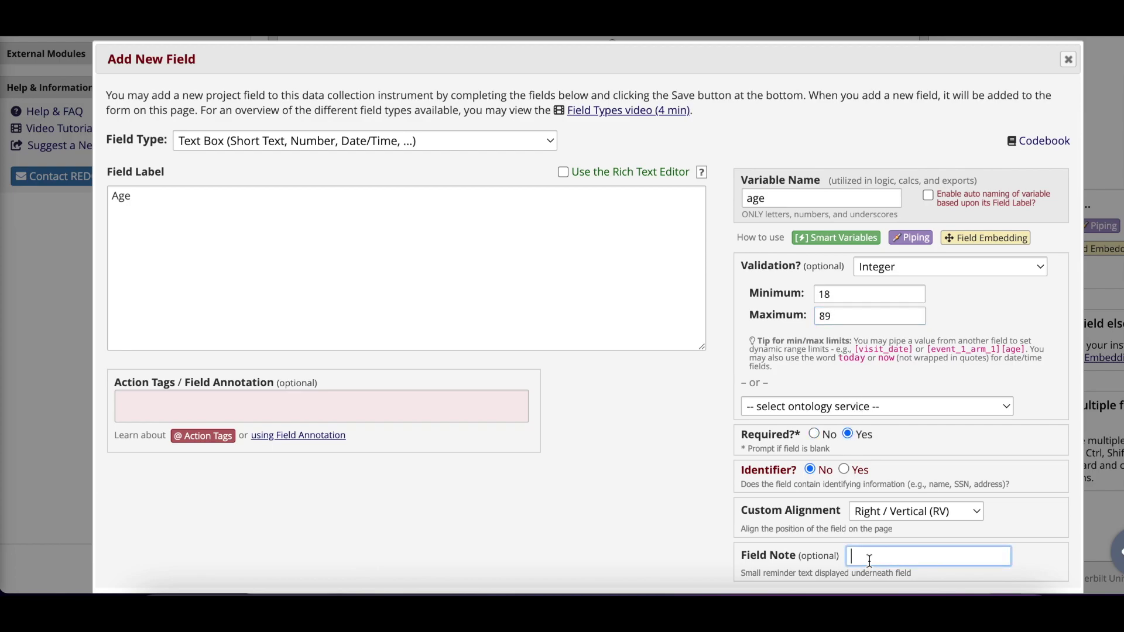
key(ctrl+v)
scroll(922, 431, down, 1)
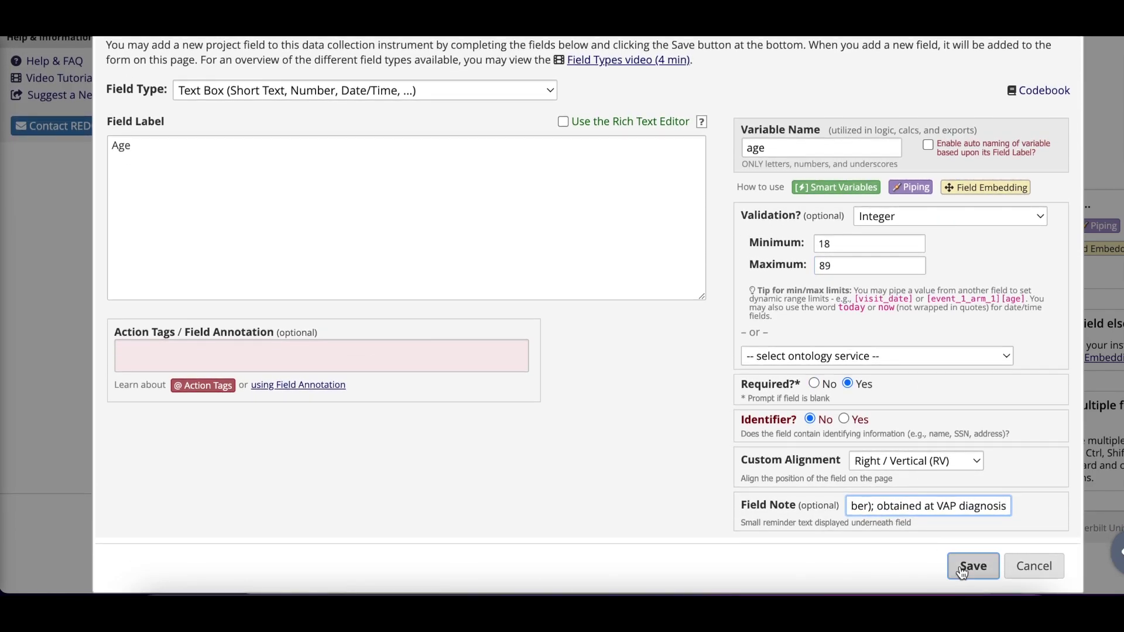
click(961, 568)
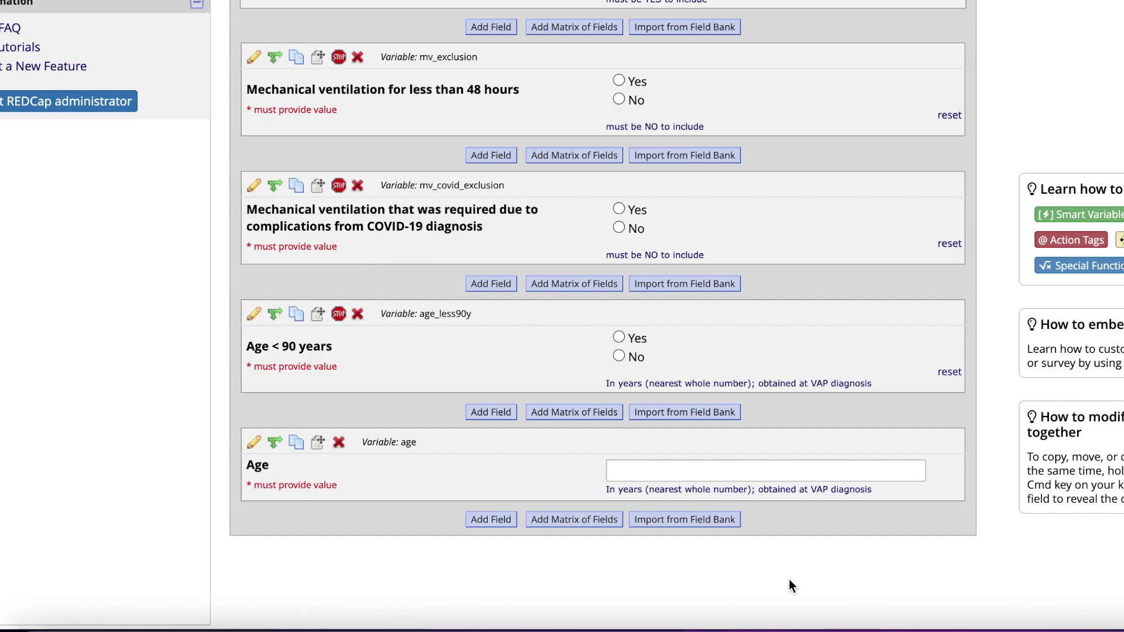
Give mv_exclusion branching logic [age_inclusion] = '1' using the Drag-N-Drop Logic Builder.
scroll(734, 497, up, 3)
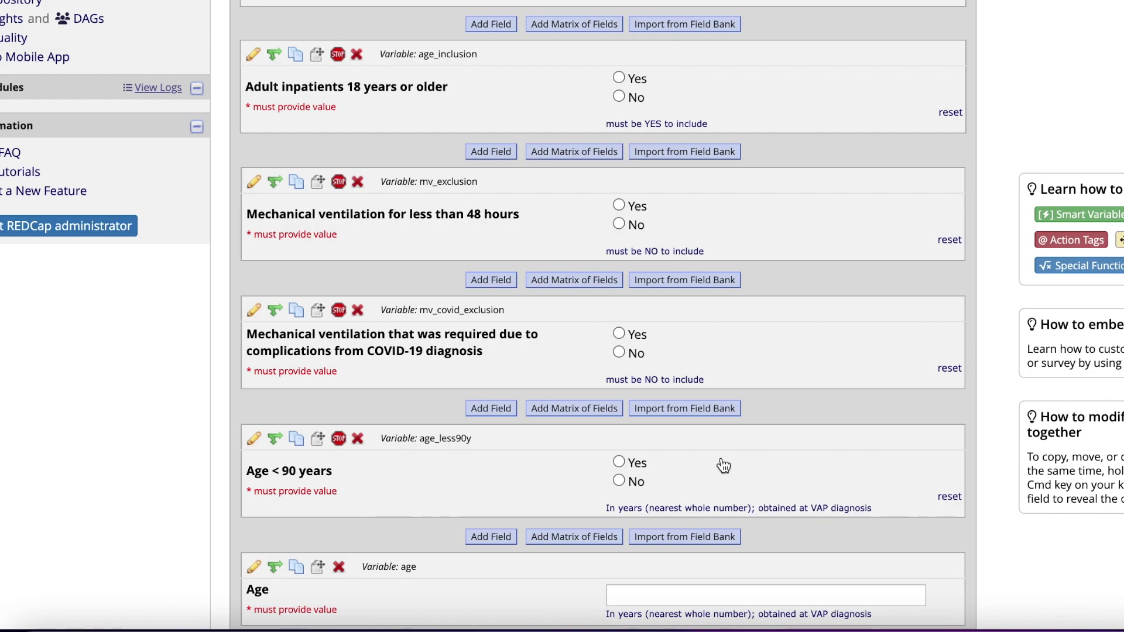
click(274, 182)
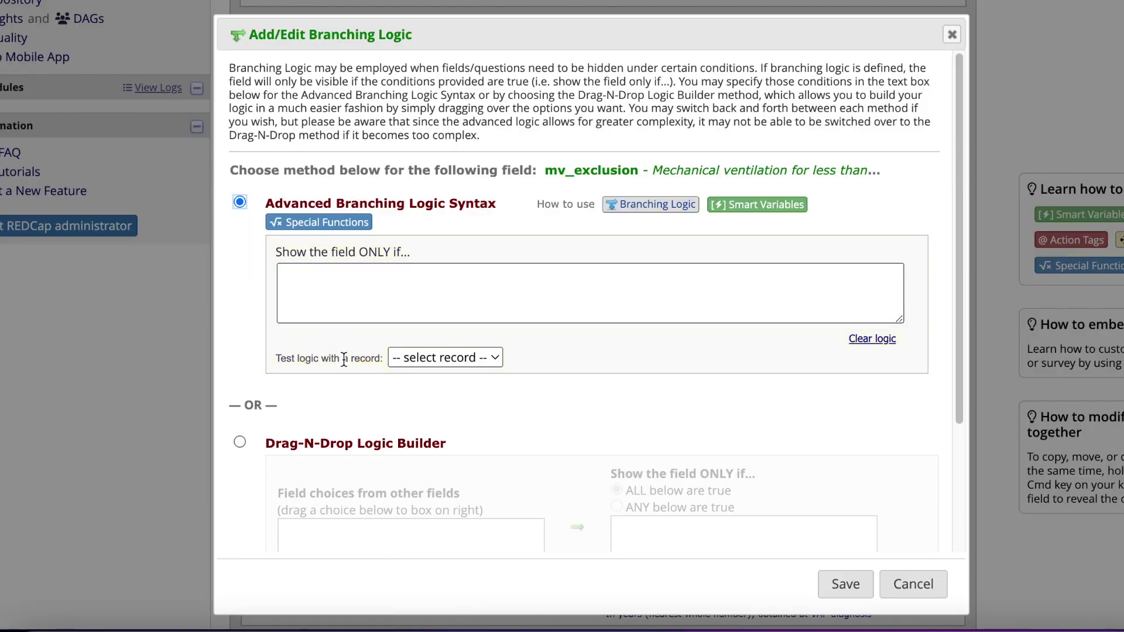
scroll(310, 375, down, 3)
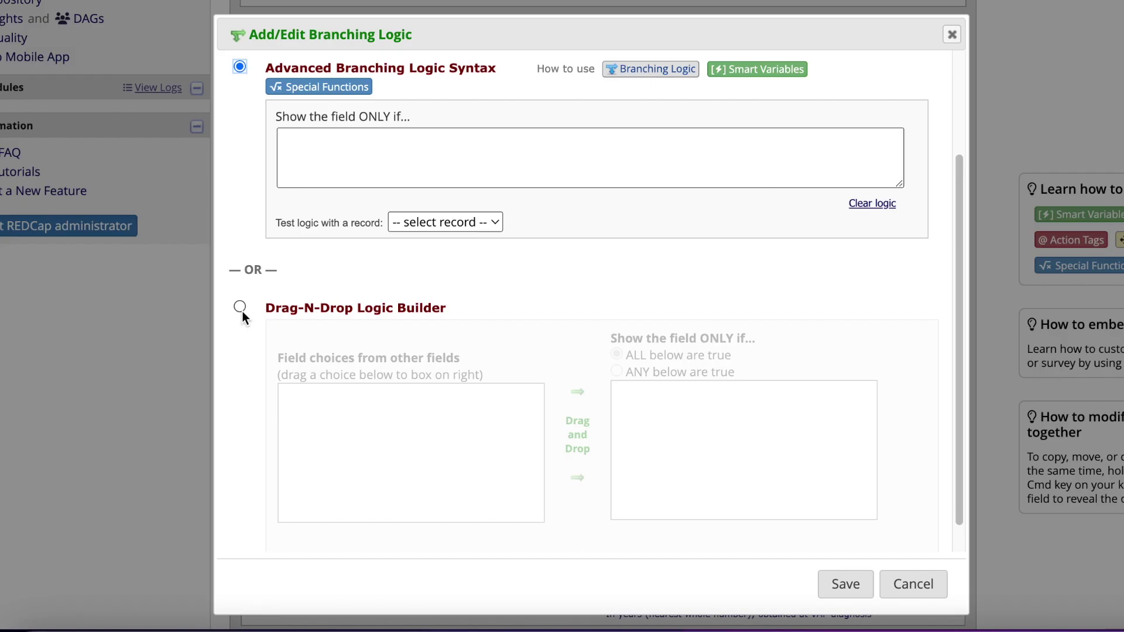
click(242, 311)
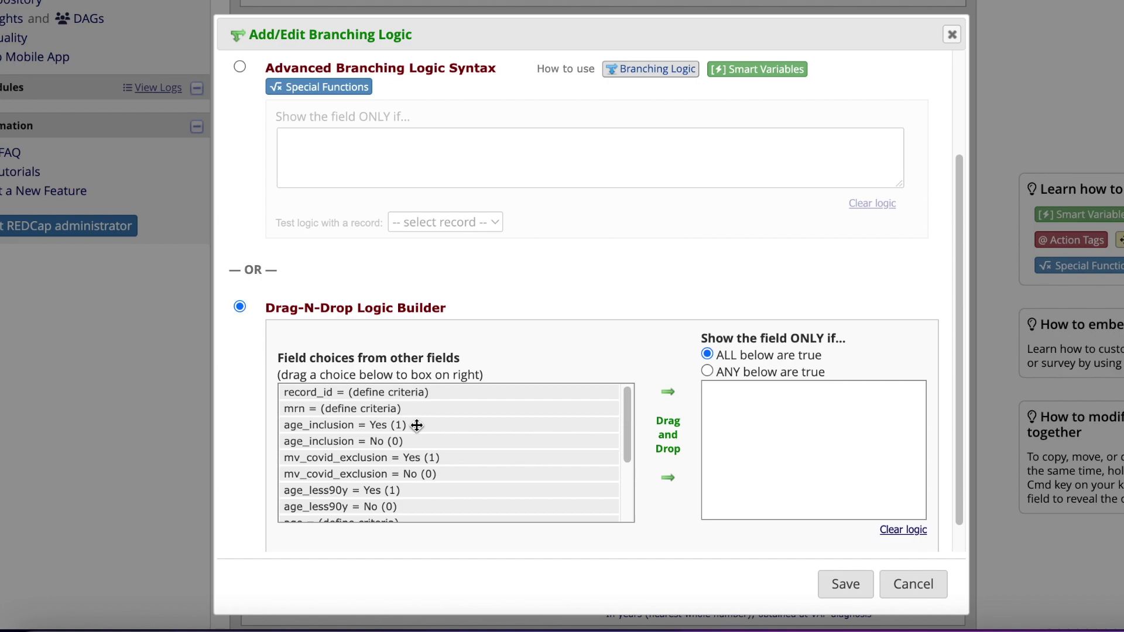
drag(416, 425, 891, 420)
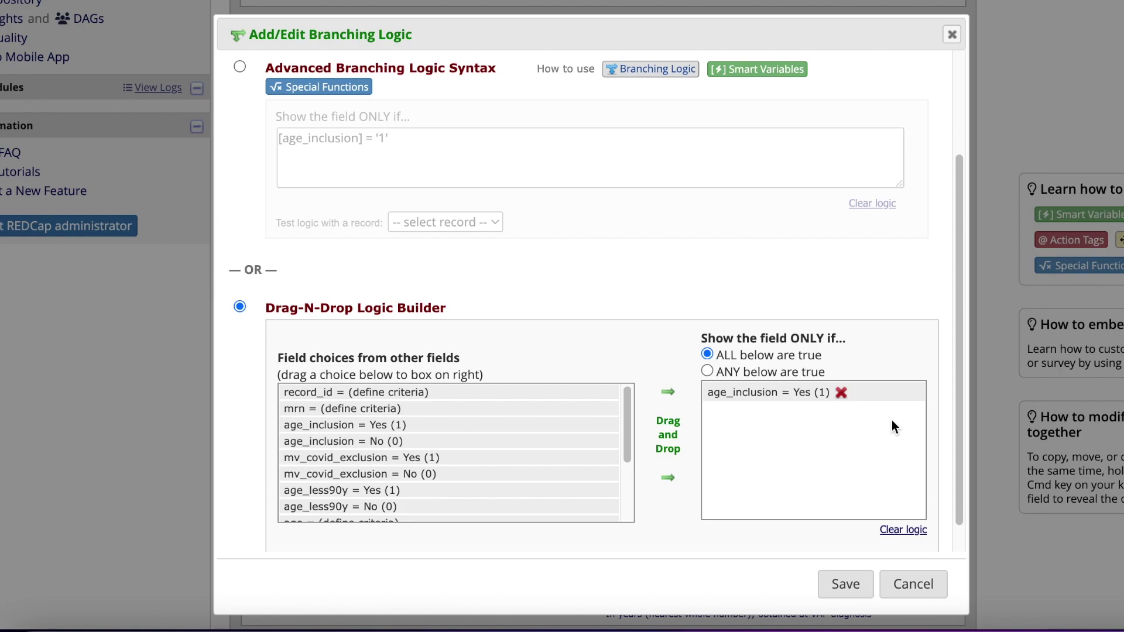
click(843, 583)
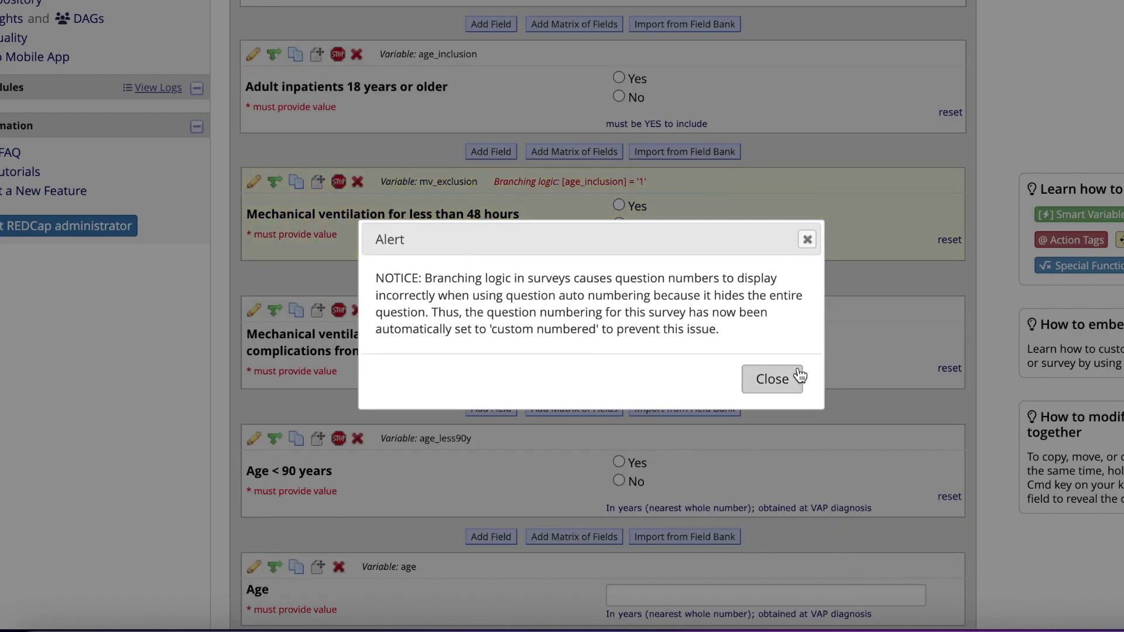
click(774, 385)
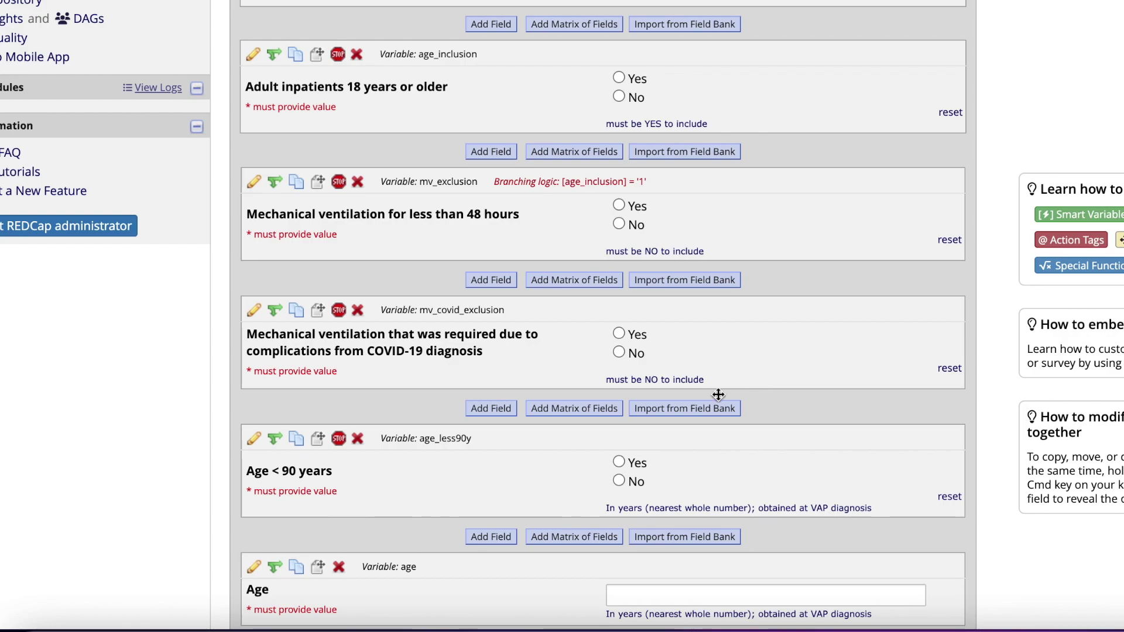
Below mv_covid_exclusion, add a Yes - No field 'Included', variable included, set as required.
scroll(529, 391, down, 1)
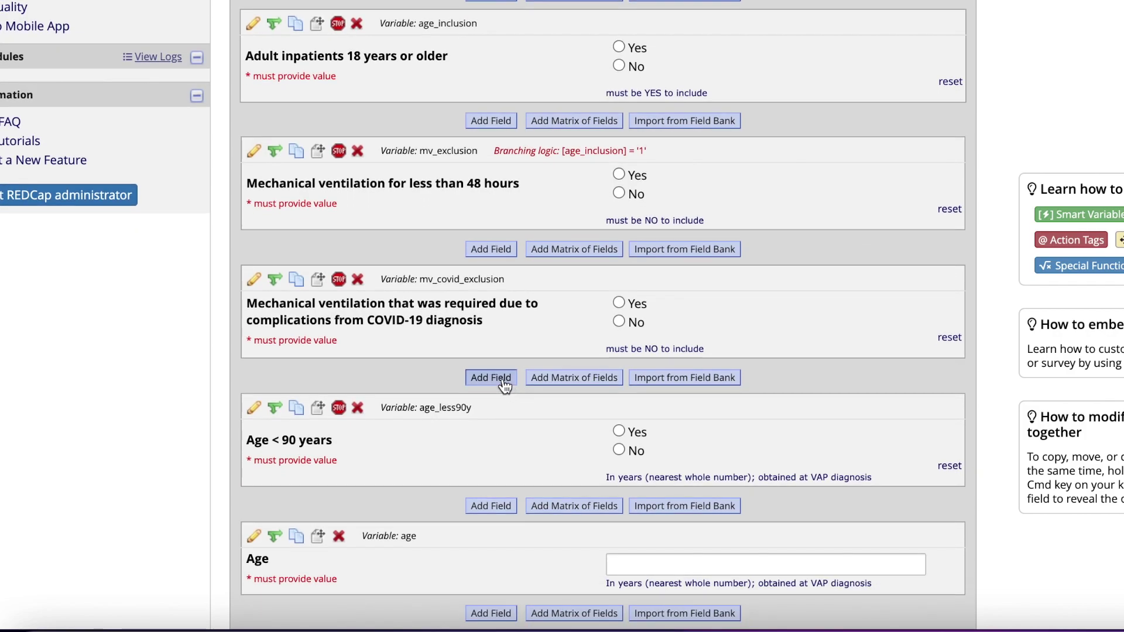
click(505, 381)
click(304, 141)
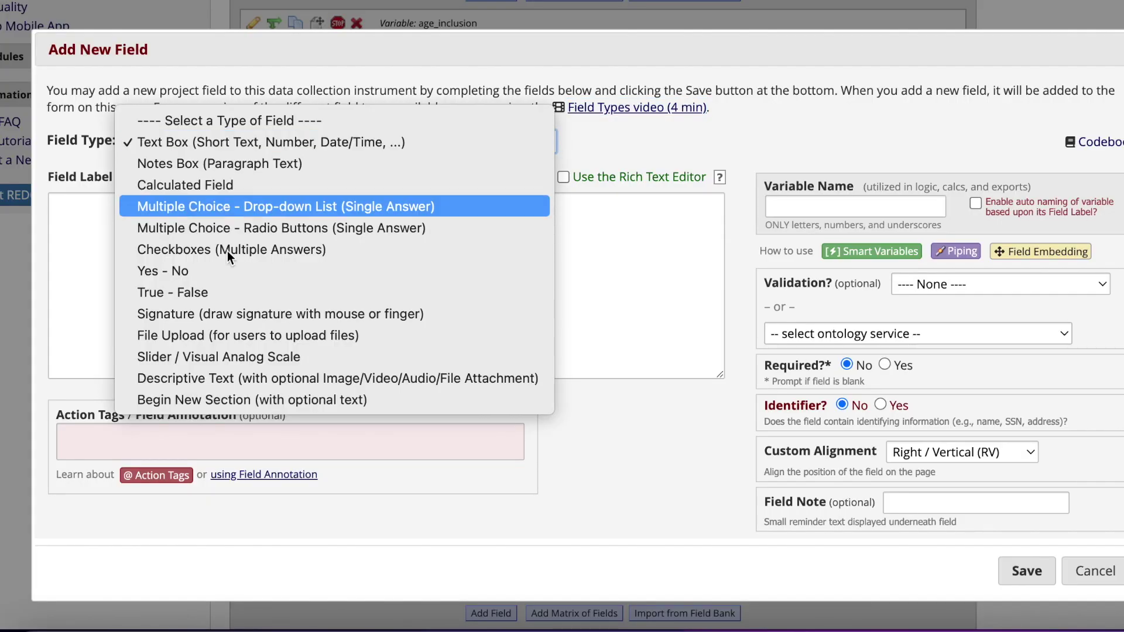
click(202, 271)
click(139, 237)
text(Included)
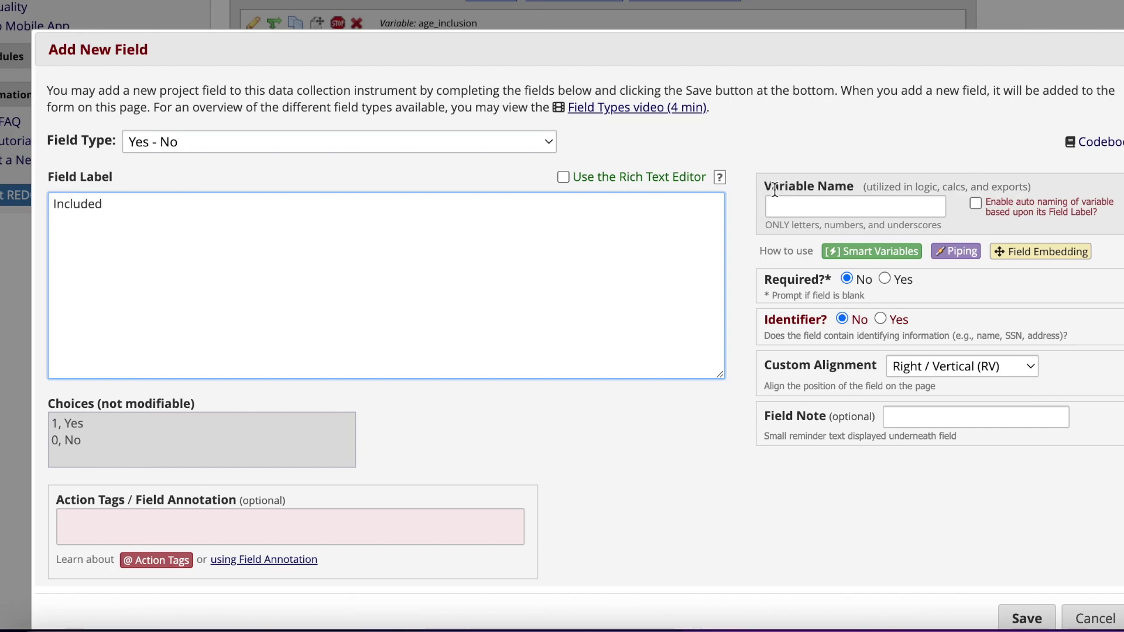
click(827, 193)
click(830, 206)
text(included)
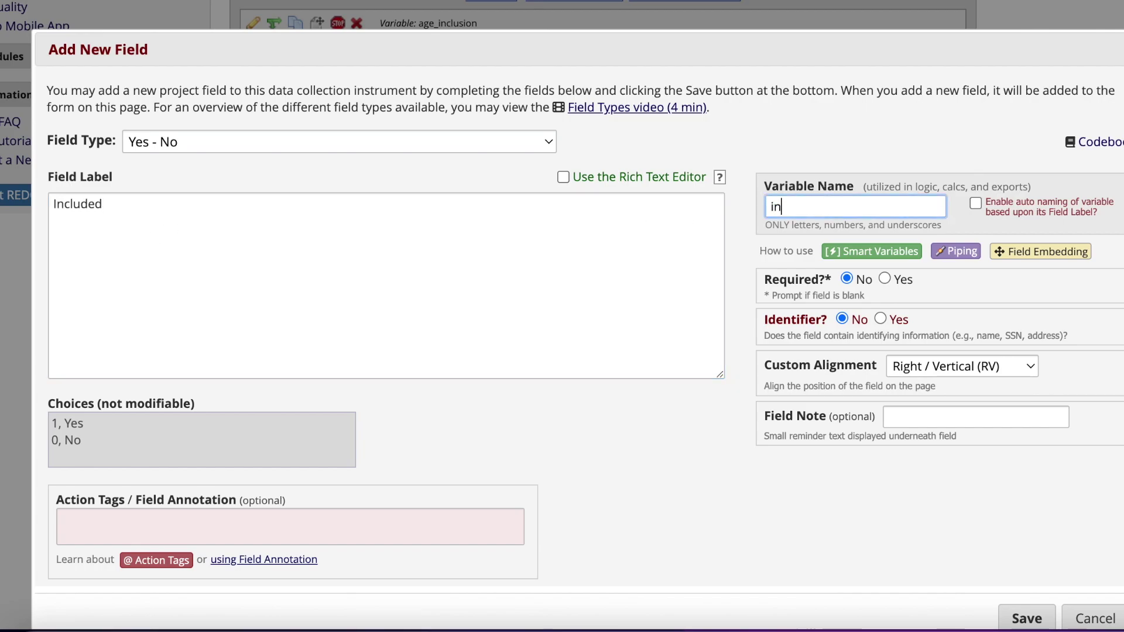
click(885, 280)
click(1022, 619)
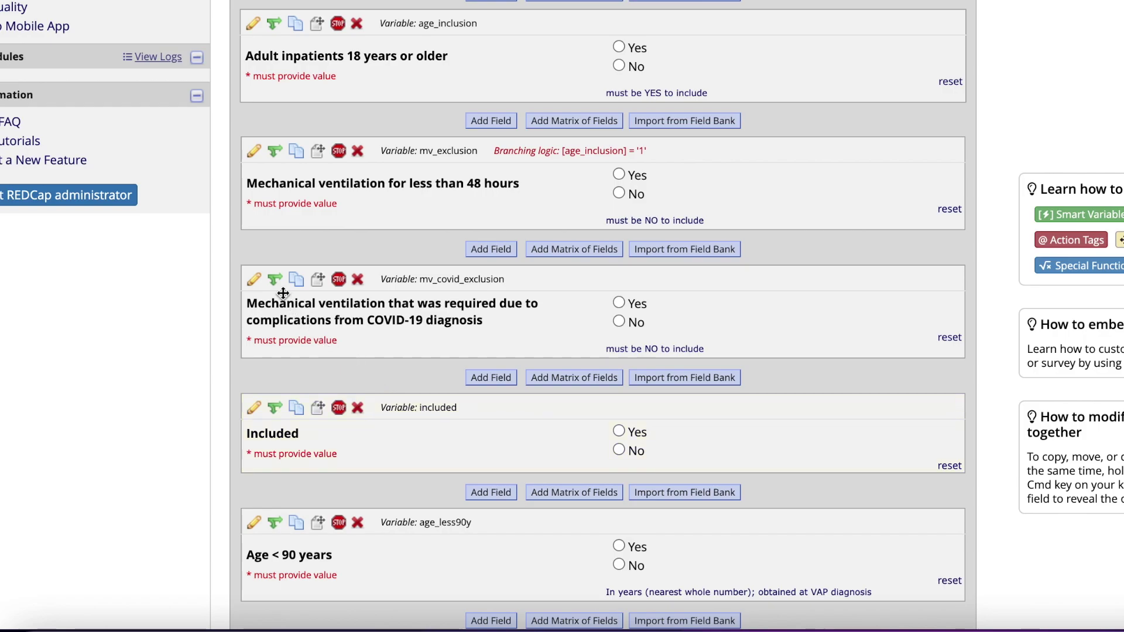
Give the COVID-19 ventilation question branching logic [mv_exclusion] = '0' and save it.
click(275, 281)
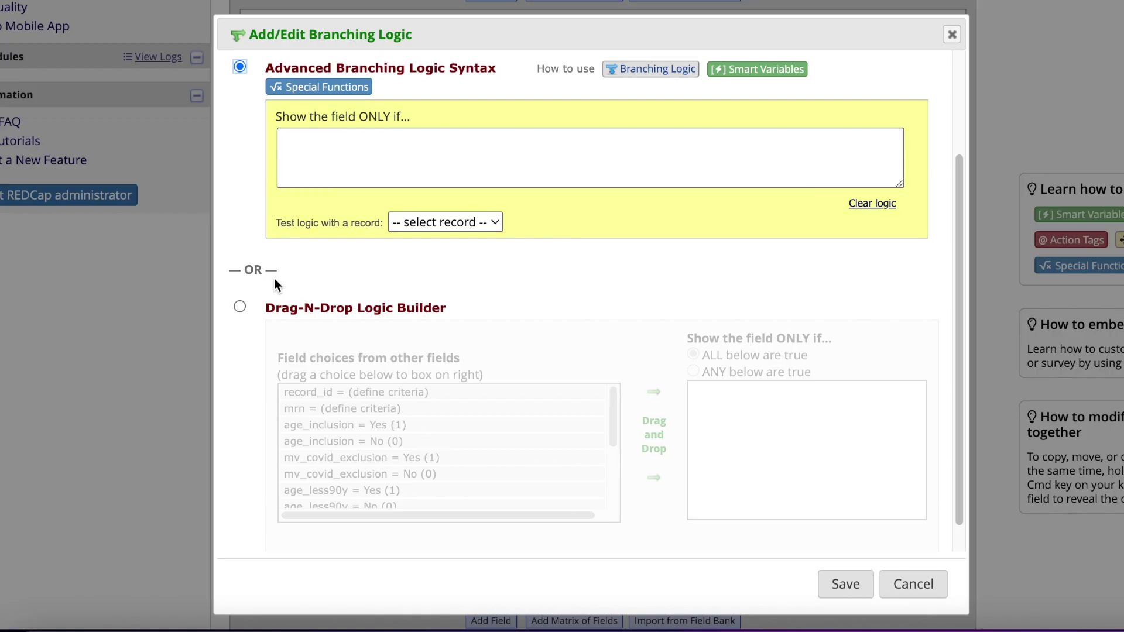
click(239, 307)
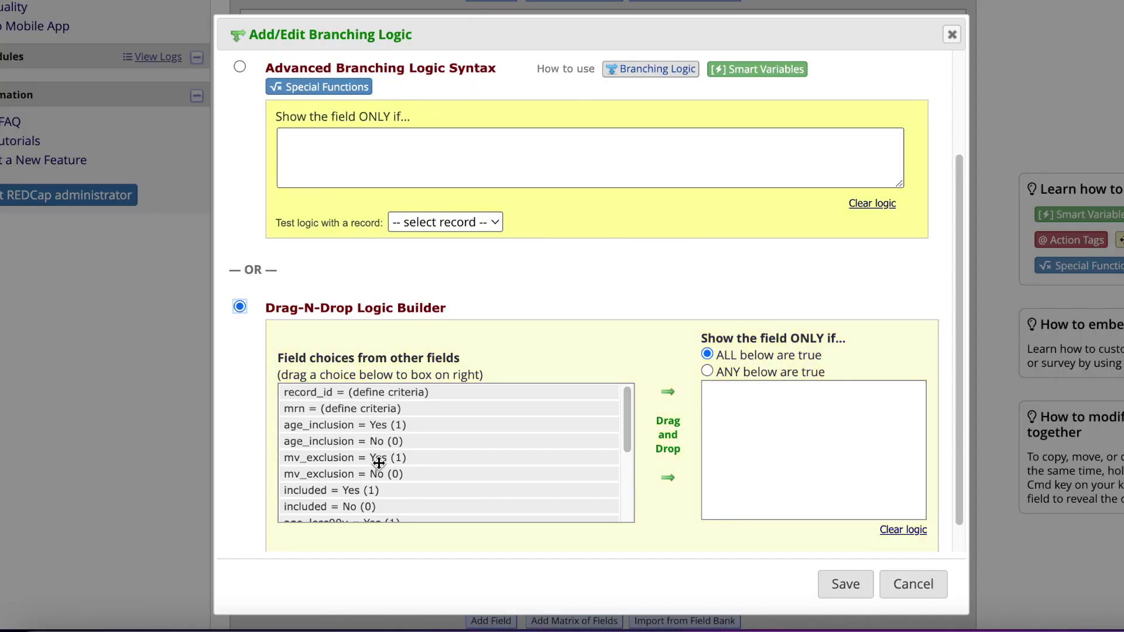
scroll(378, 463, down, 1)
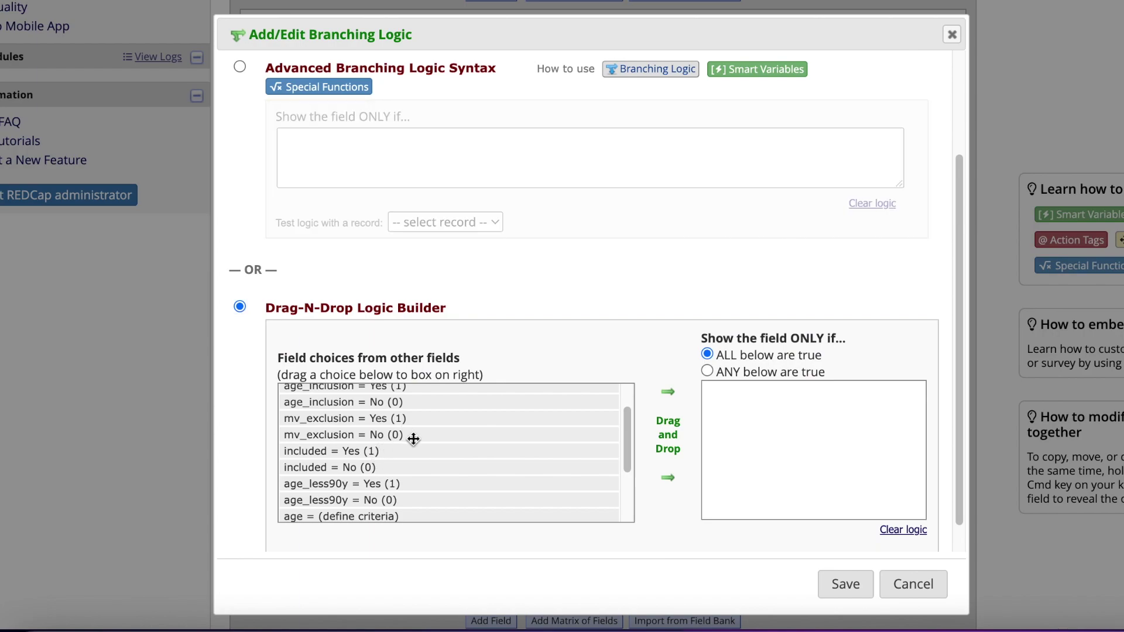
drag(409, 434, 827, 441)
click(843, 584)
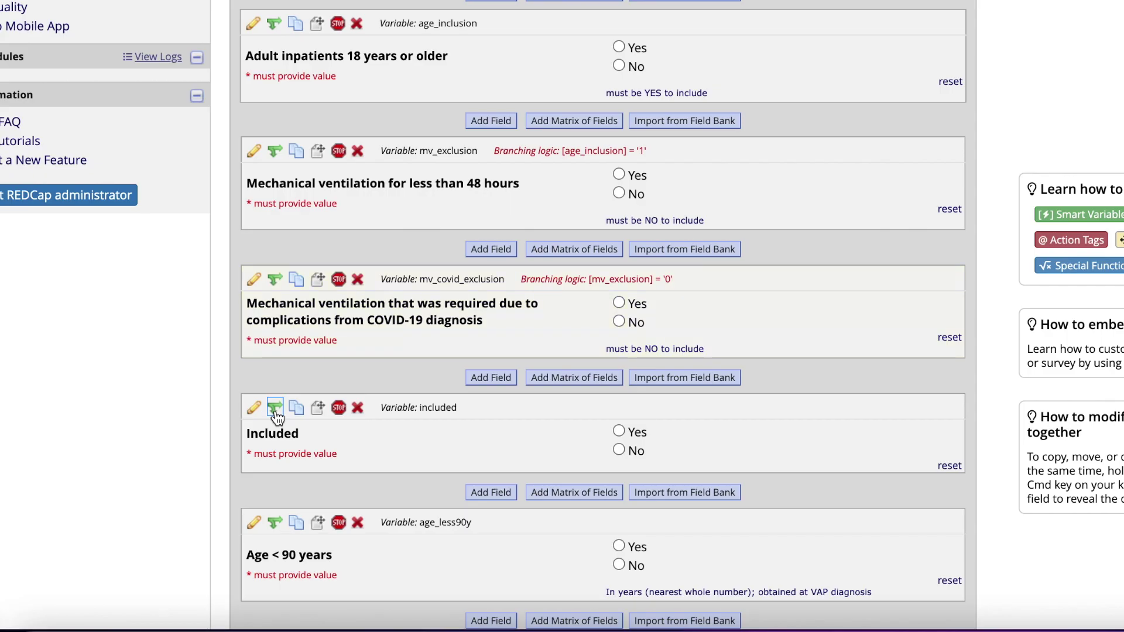
Make Included show only when age_inclusion = 1, mv_exclusion = 0 and mv_covid_exclusion = 0.
click(275, 410)
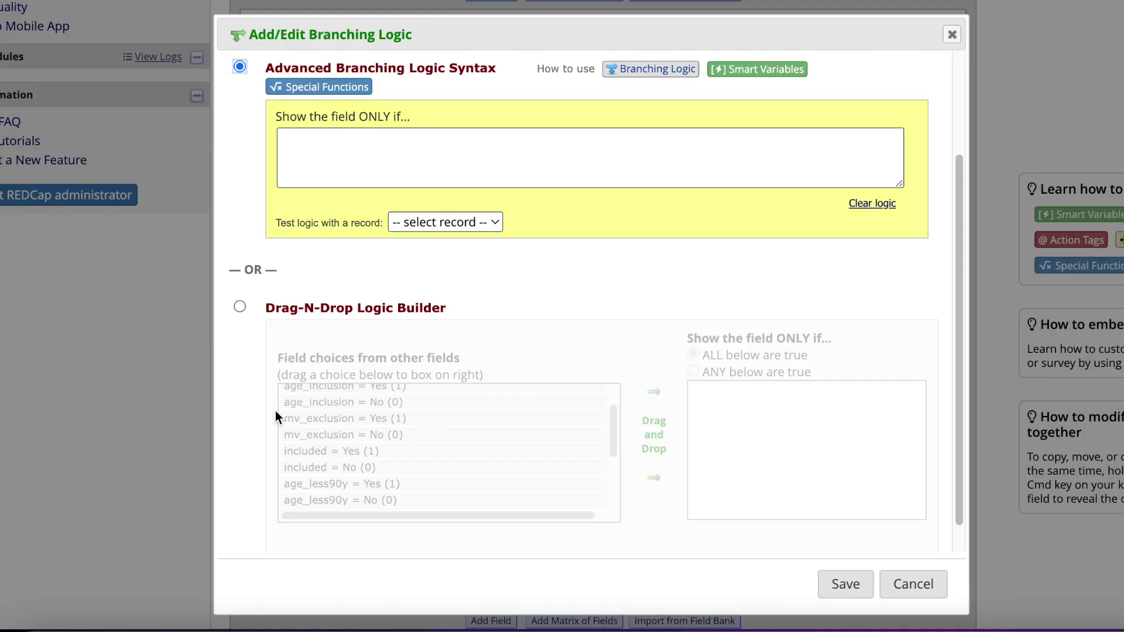
click(240, 307)
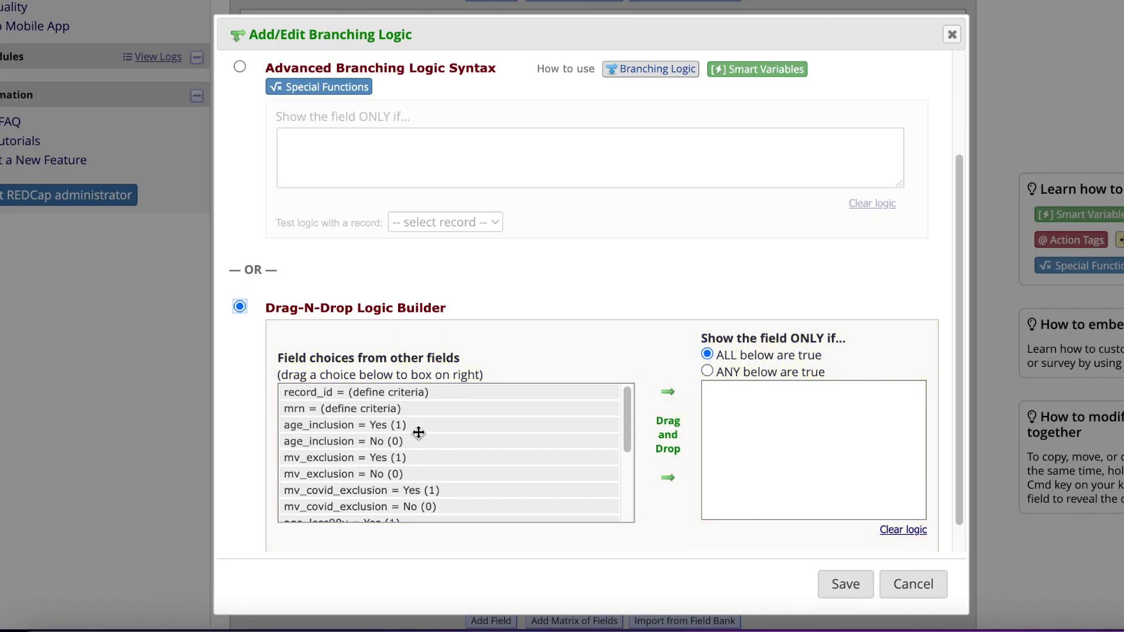
drag(418, 432, 850, 422)
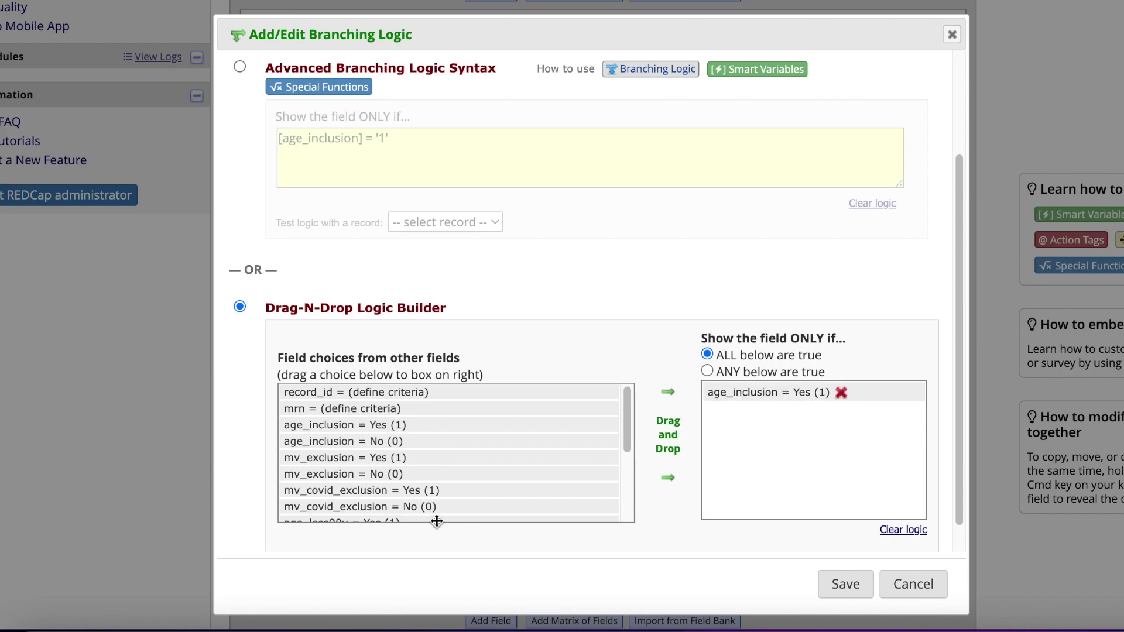
drag(343, 474, 818, 461)
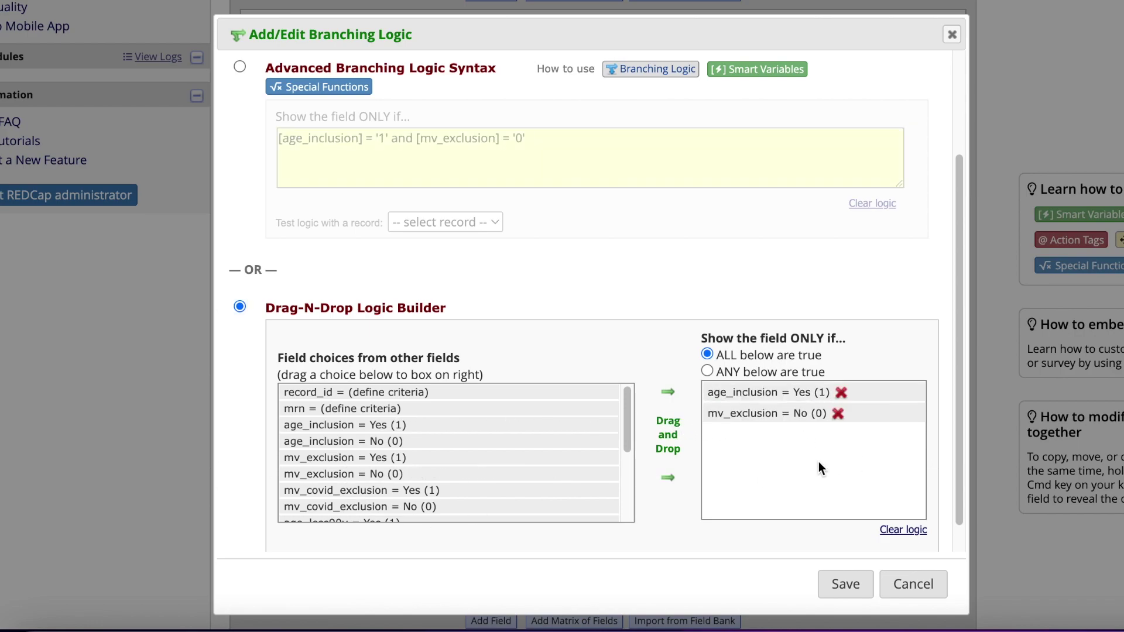
drag(419, 506, 868, 469)
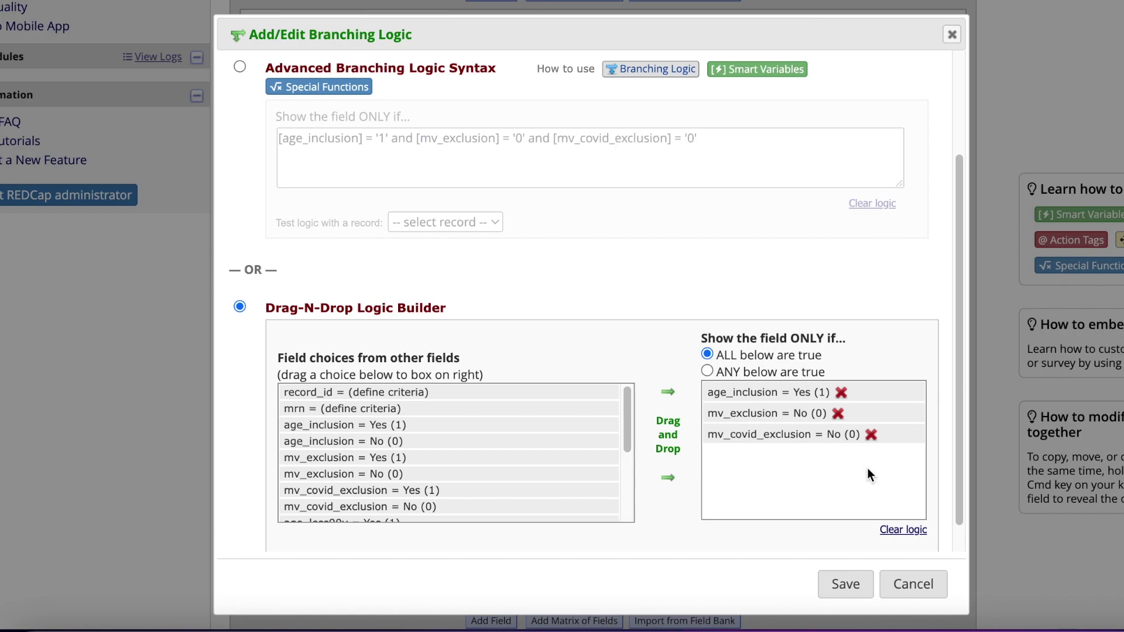
click(845, 584)
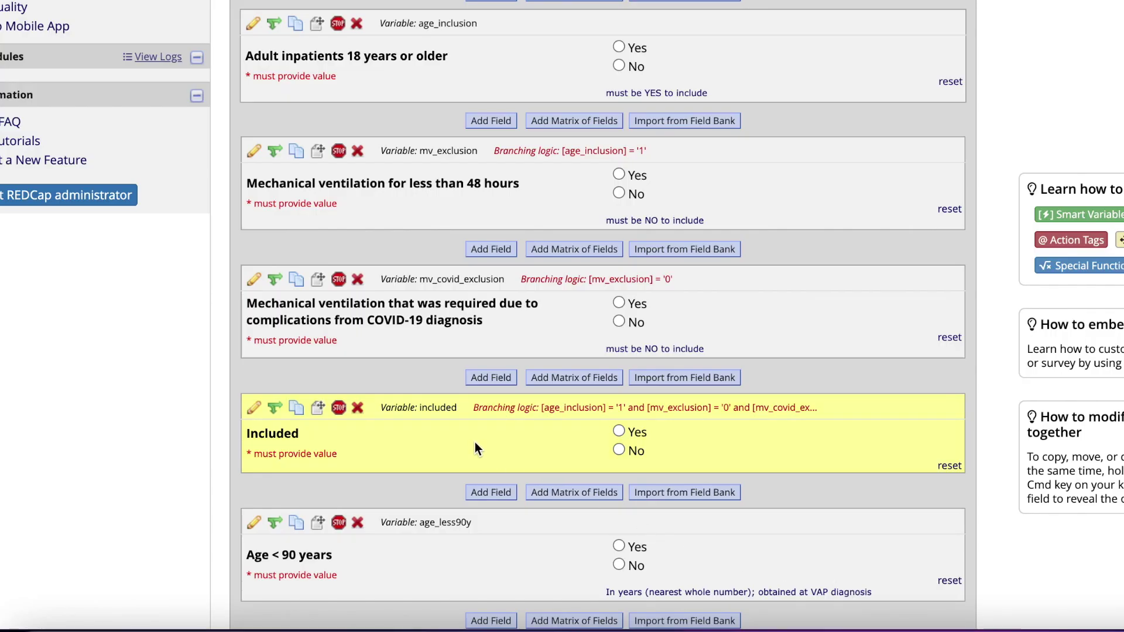
Give the age_less90y question branching logic [included] = '1' and save it.
scroll(475, 446, down, 2)
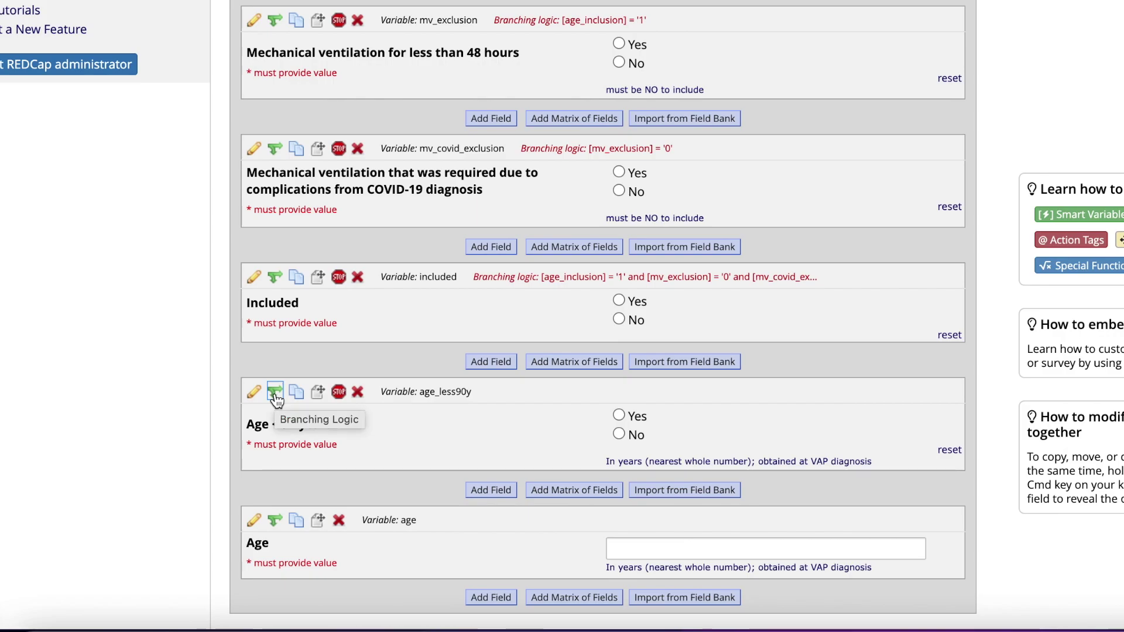
click(275, 394)
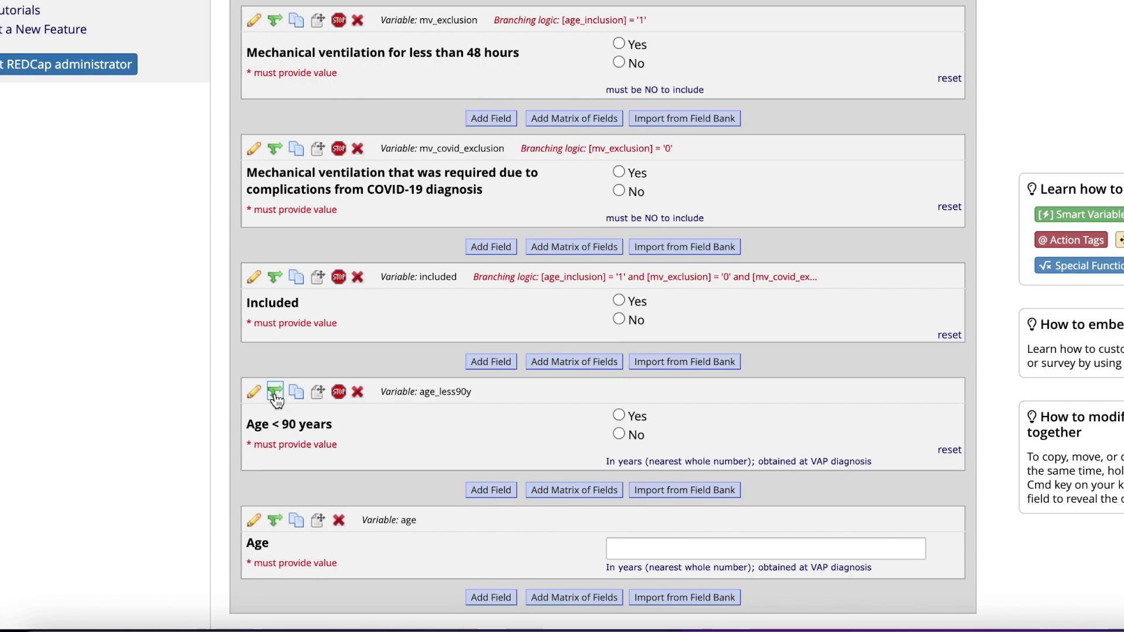
click(244, 305)
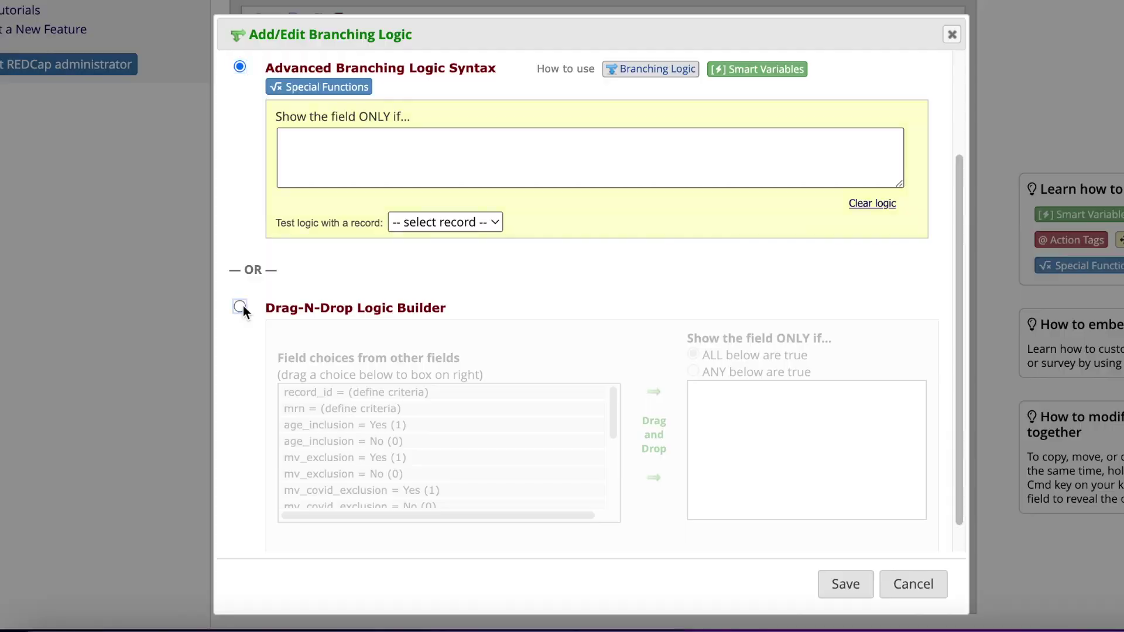
scroll(496, 460, down, 2)
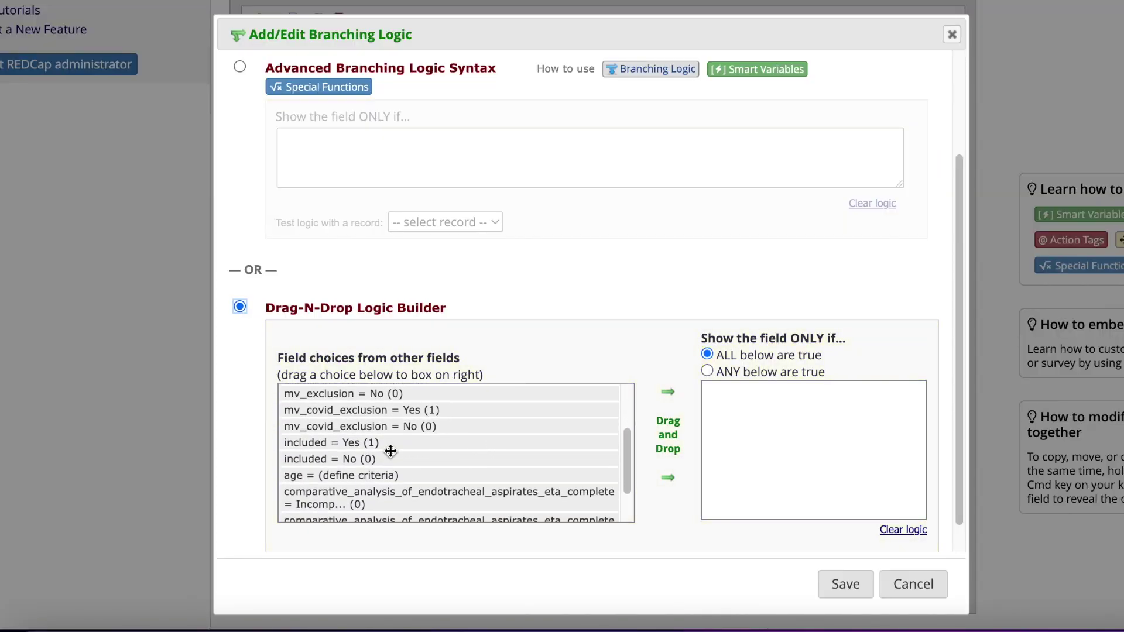
drag(381, 443, 812, 449)
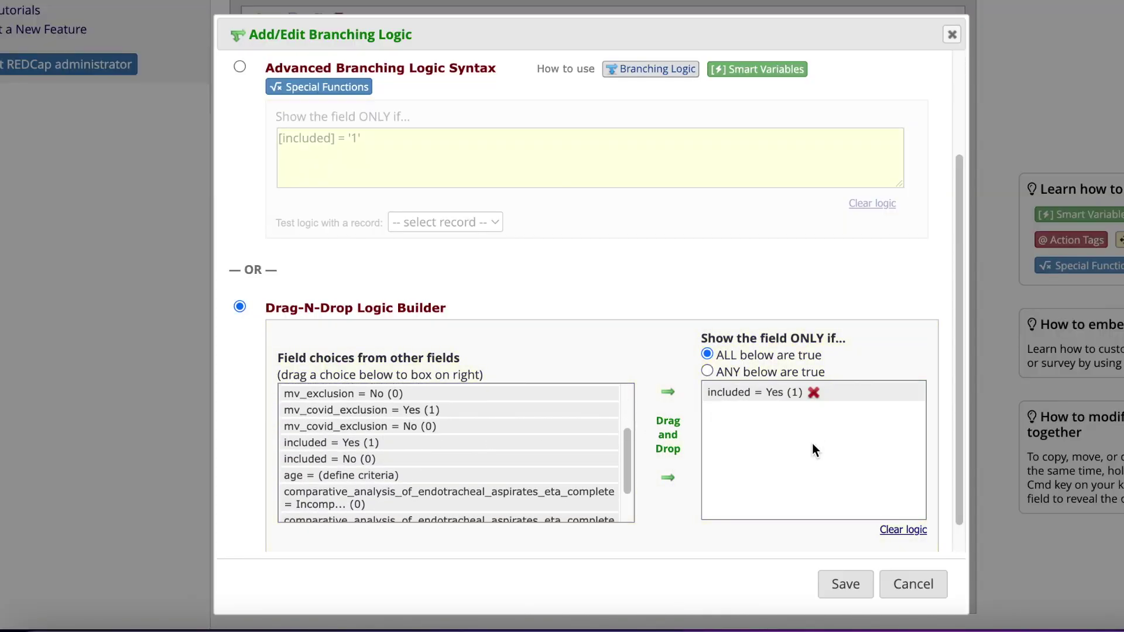
click(841, 582)
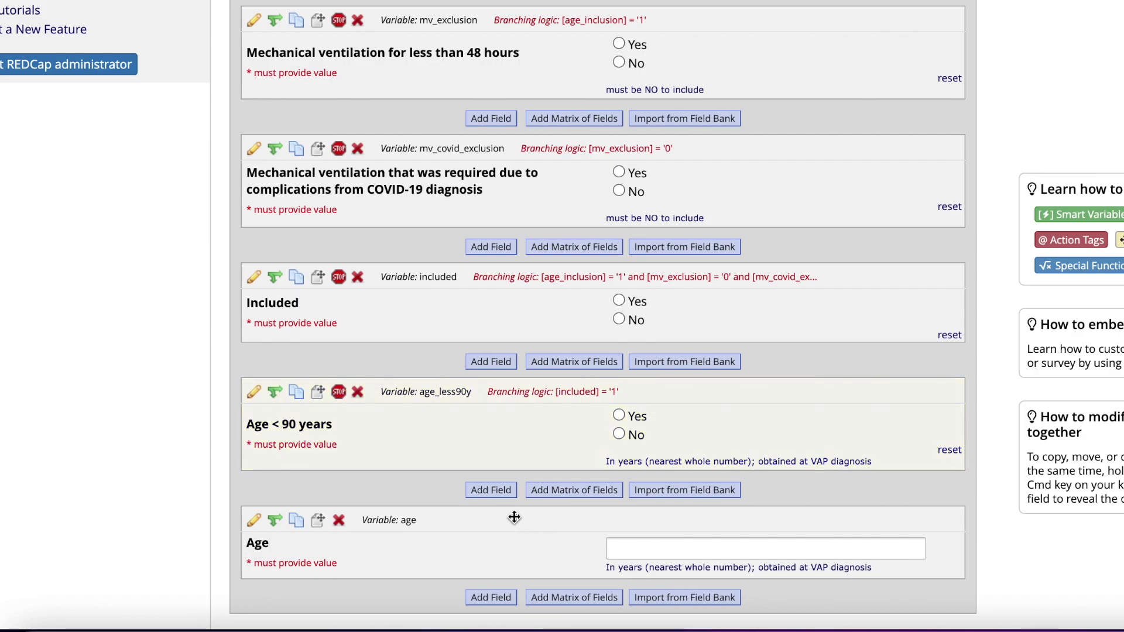
scroll(763, 576, up, 6)
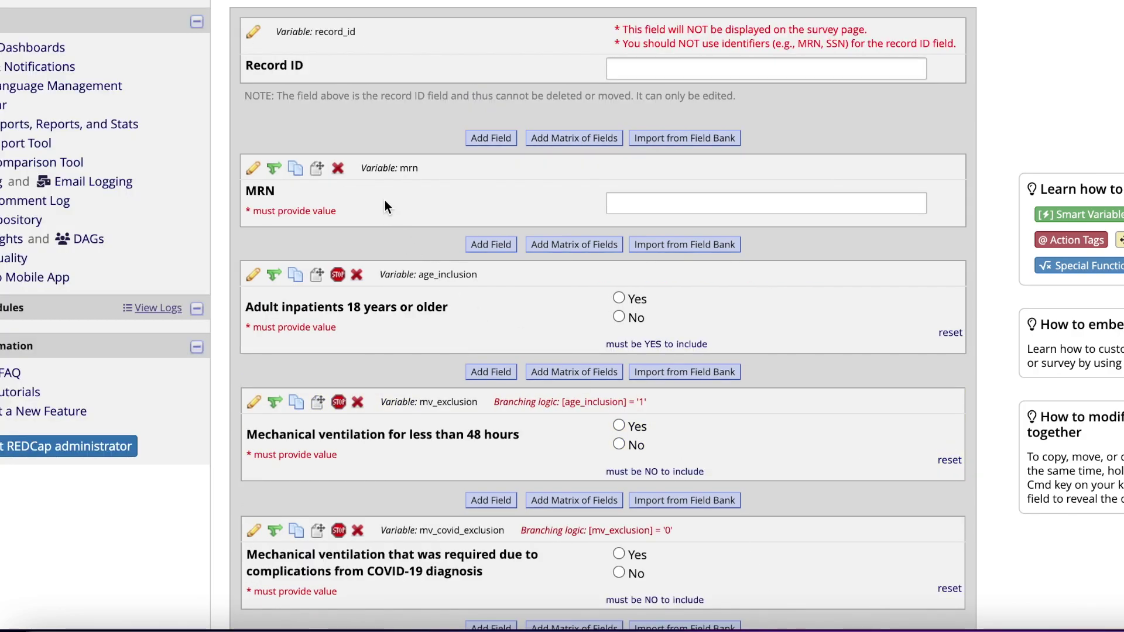
Insert a section header labelled 'Inclusion / Exclusion Criteria' directly below MRN.
click(490, 244)
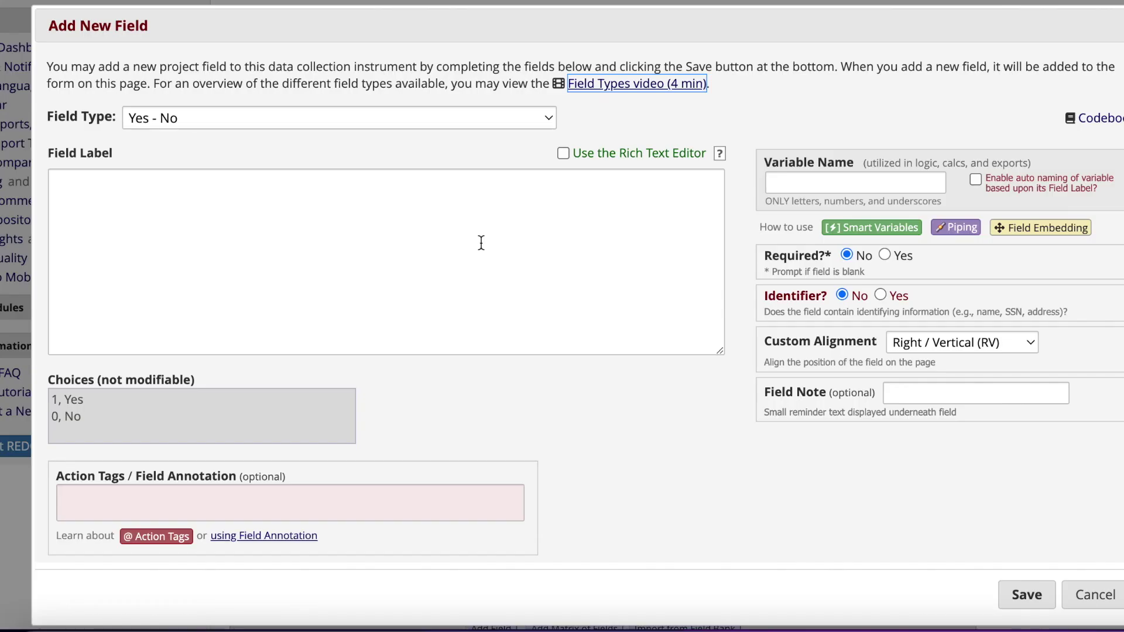
click(311, 124)
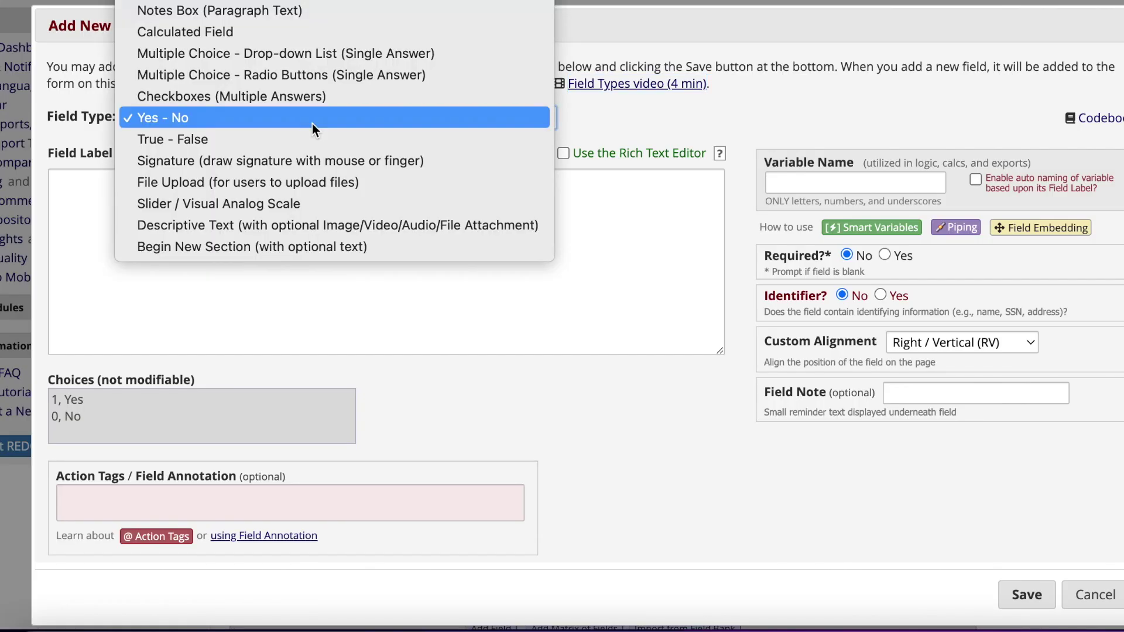
click(292, 245)
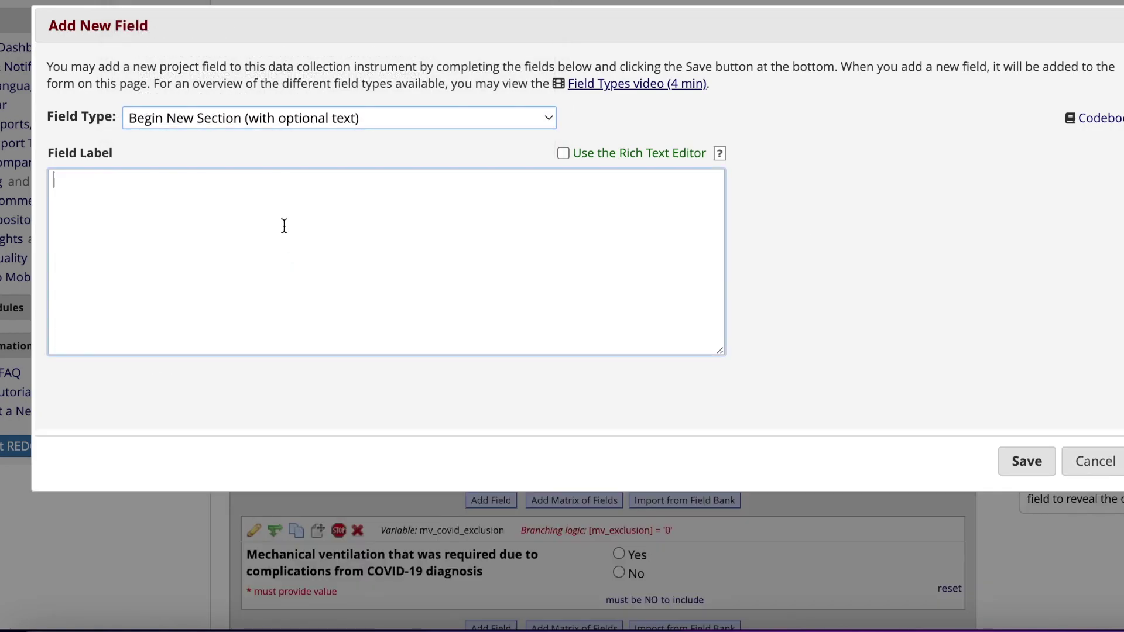
text(Inclusion / Exclusion)
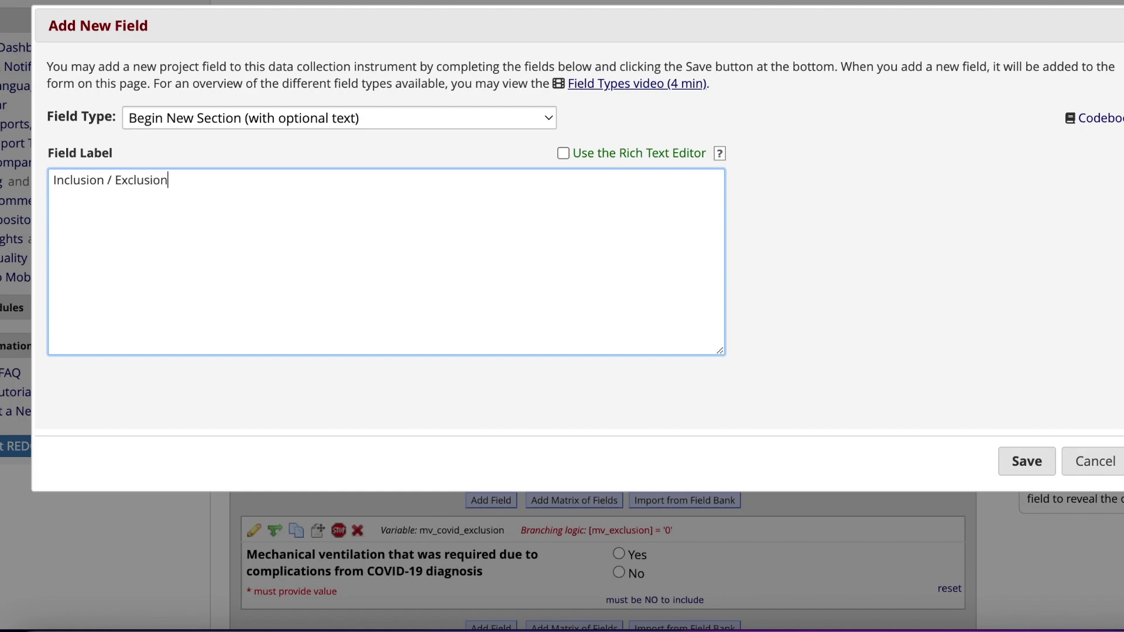
text( Criteria)
click(1018, 461)
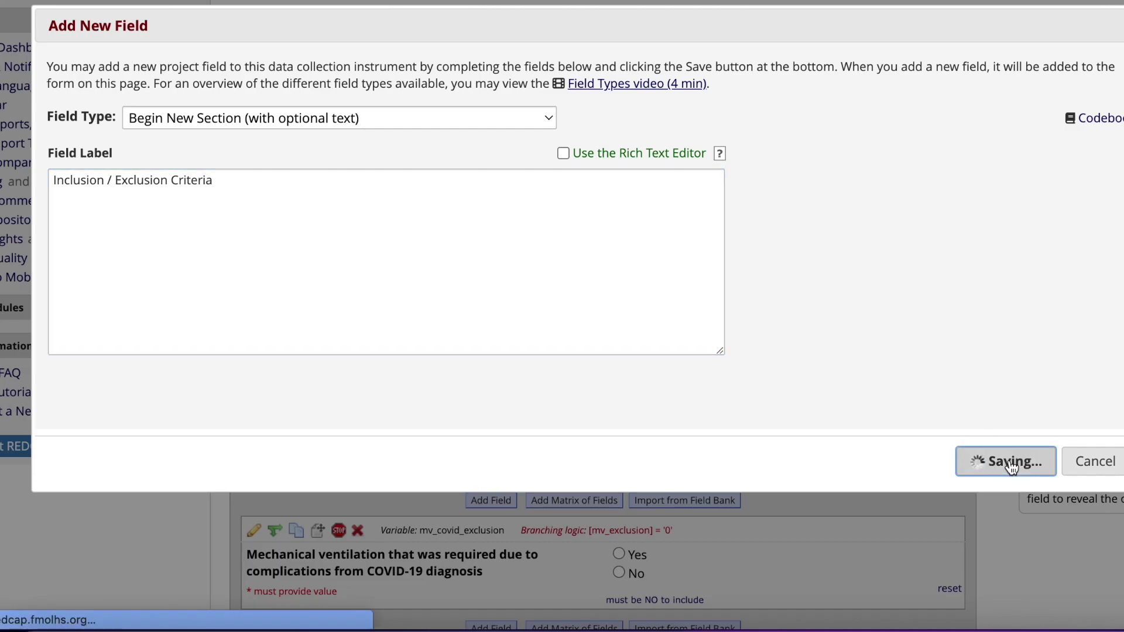
scroll(788, 578, up, 3)
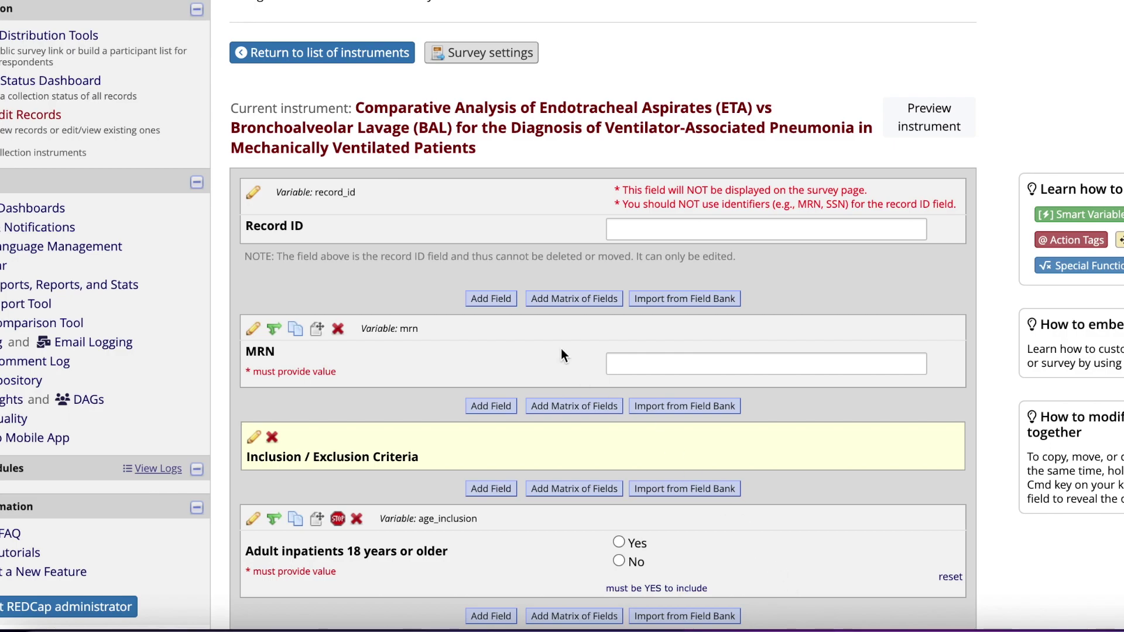
Search the REDCap shared library for 'charlson'.
click(348, 58)
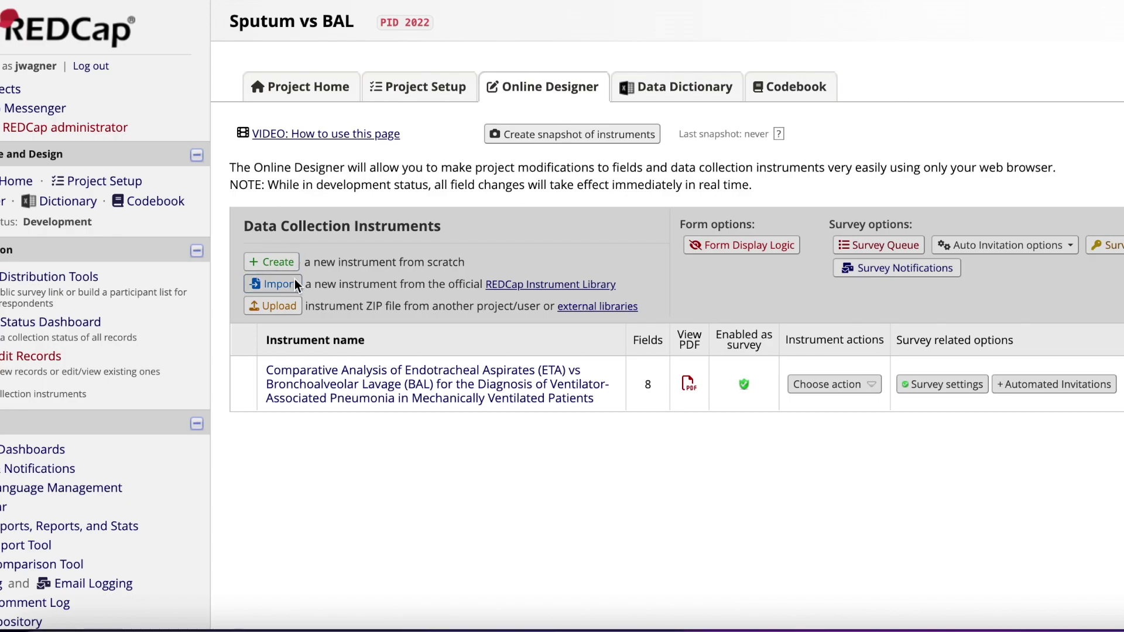
click(294, 283)
click(442, 338)
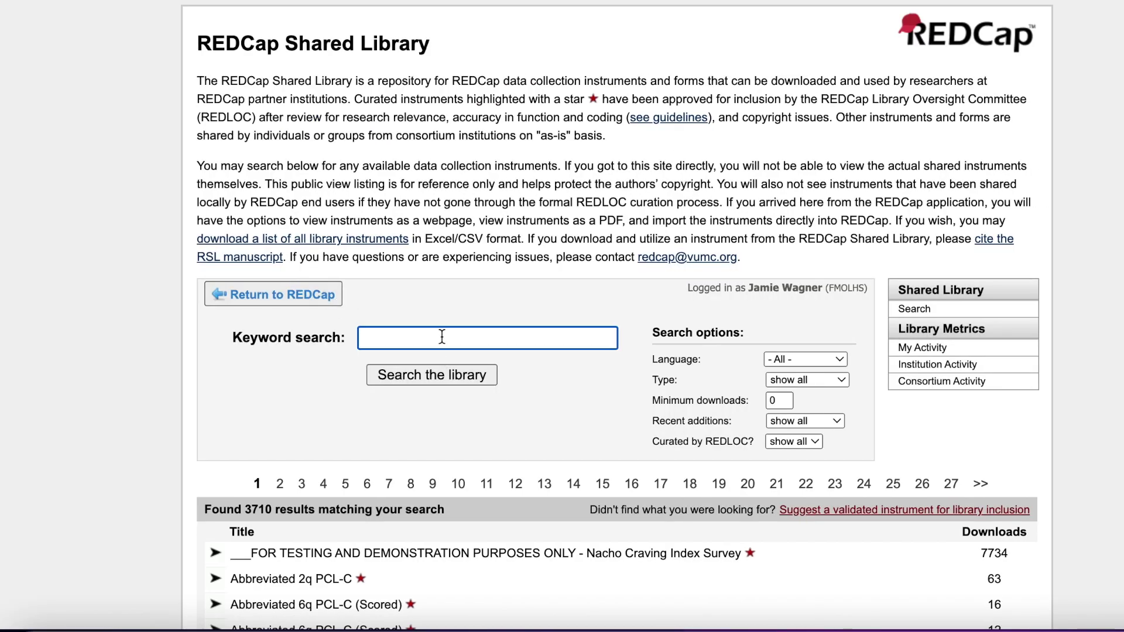
text(charlson)
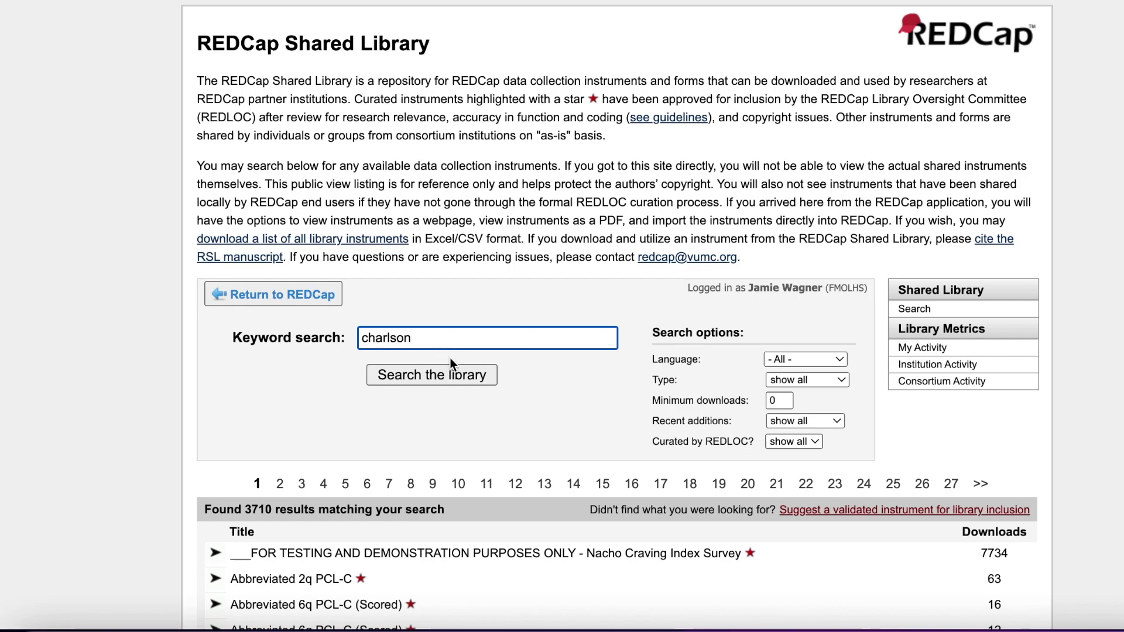
click(452, 375)
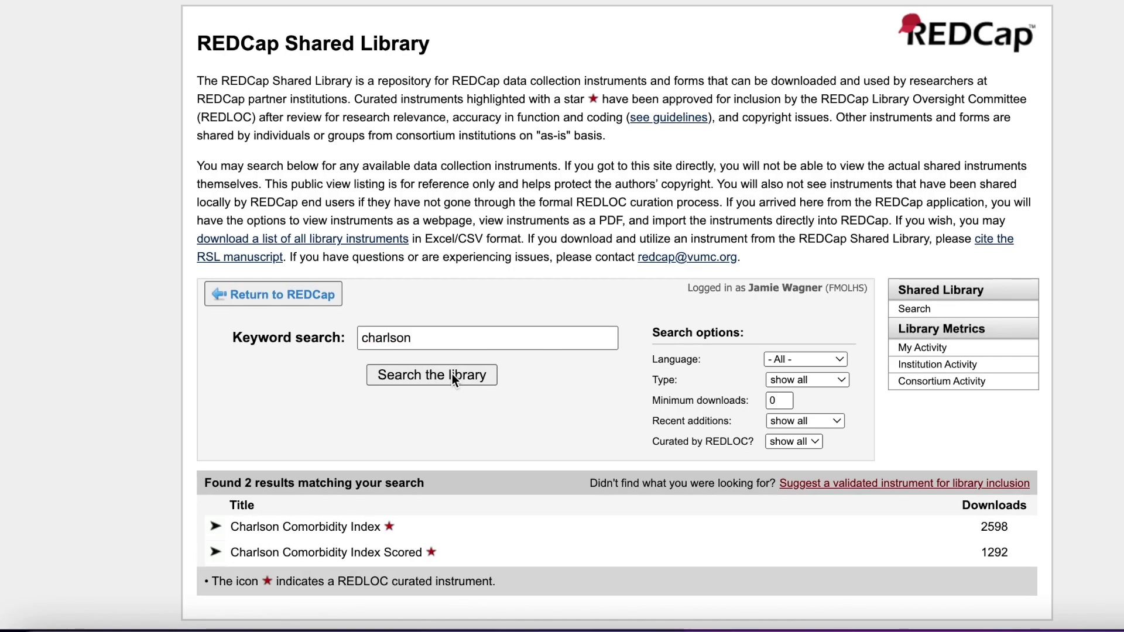
scroll(452, 373, down, 1)
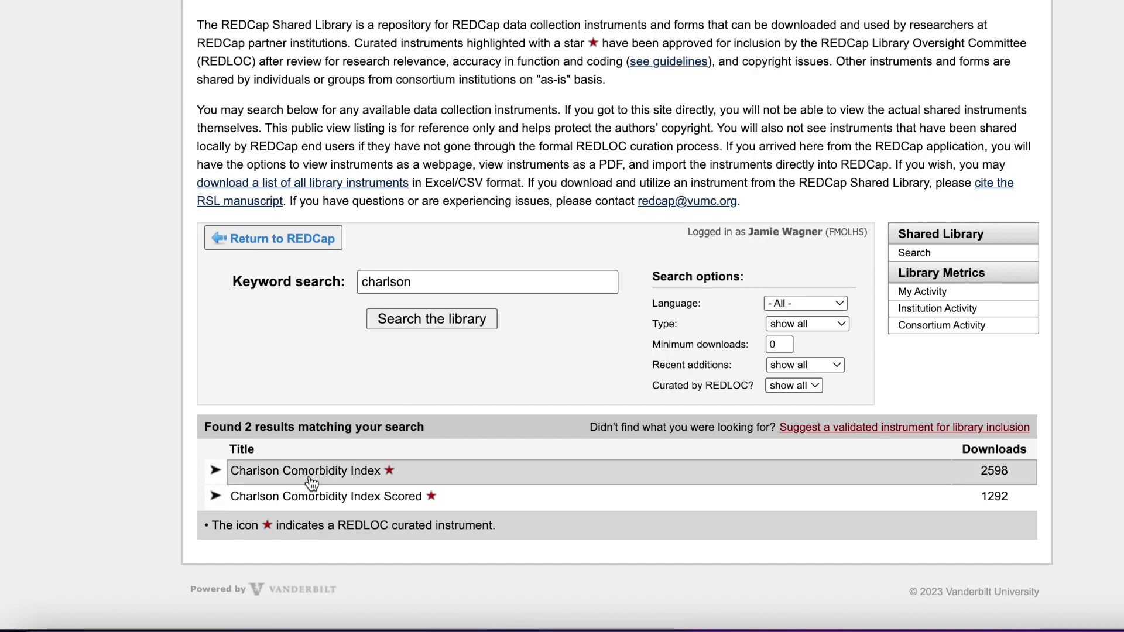
Import the Charlson Comorbidity Index into the project, accepting the license agreement.
click(312, 483)
scroll(310, 480, down, 3)
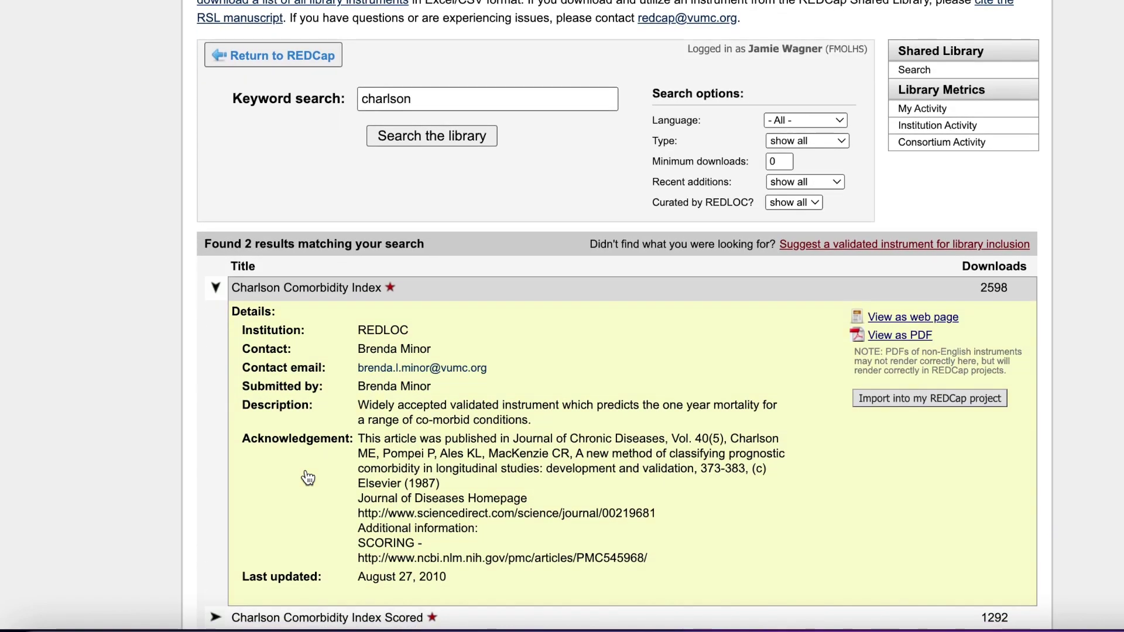
click(877, 404)
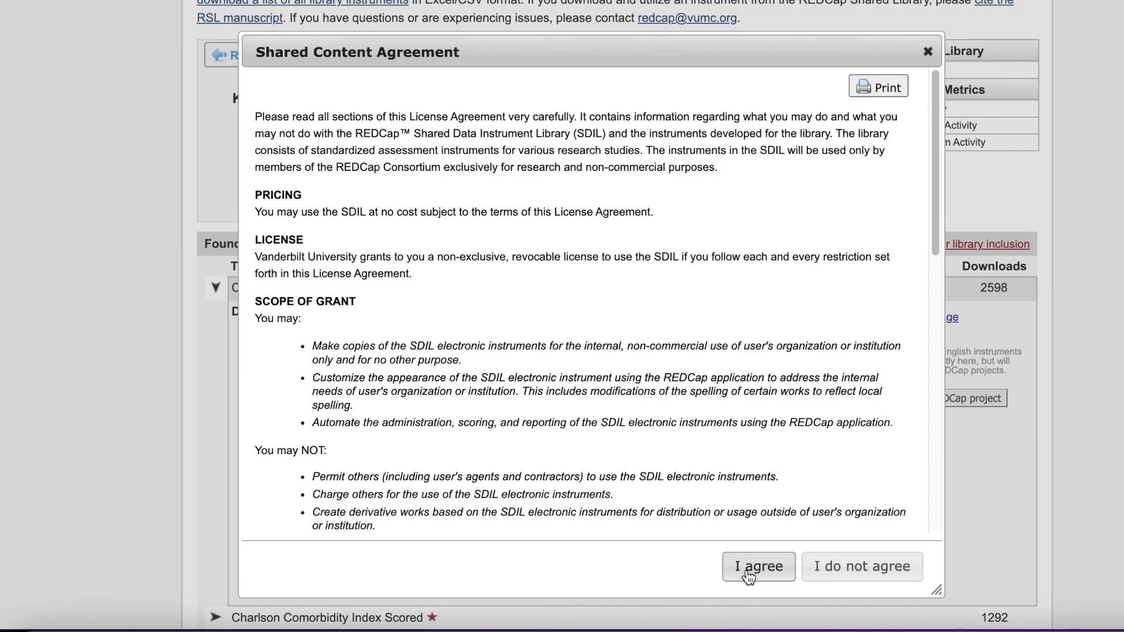
click(748, 568)
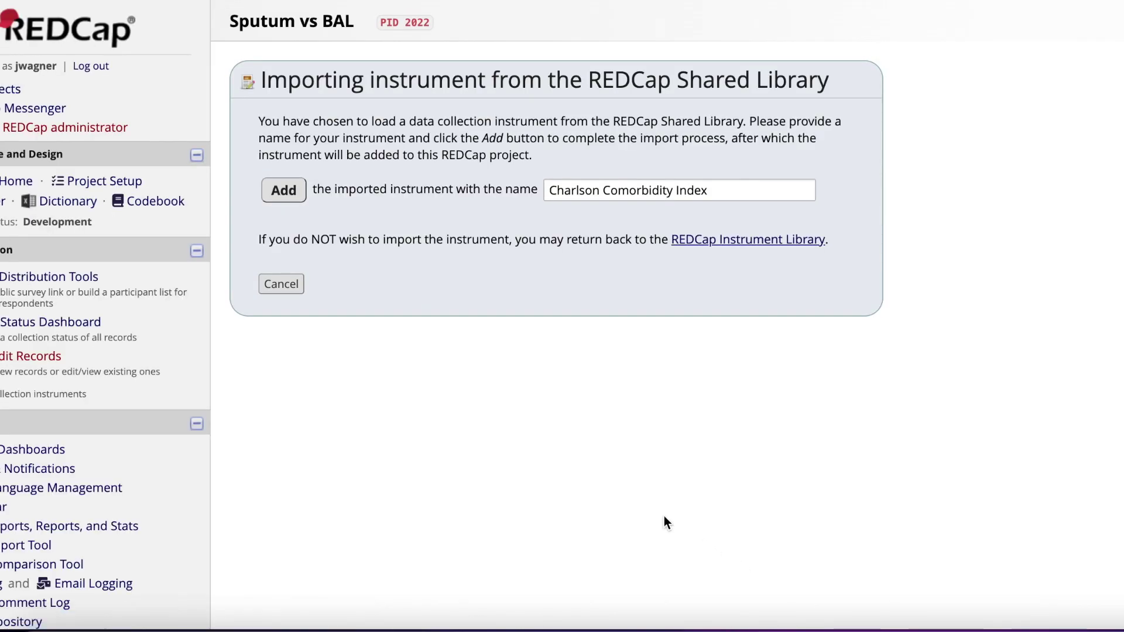
click(278, 192)
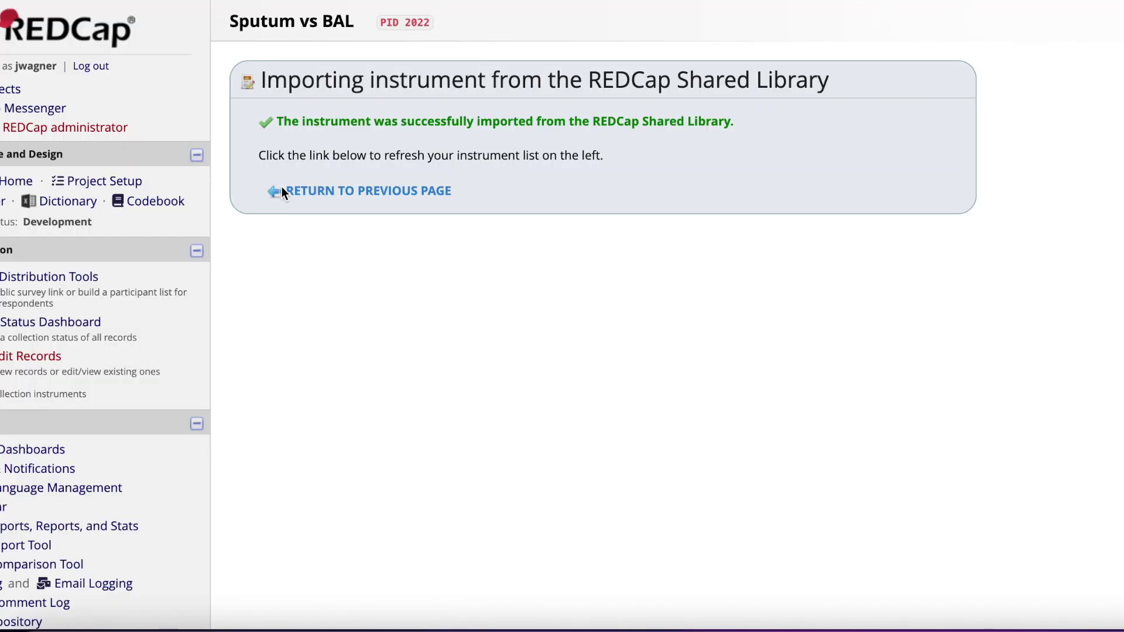
click(340, 192)
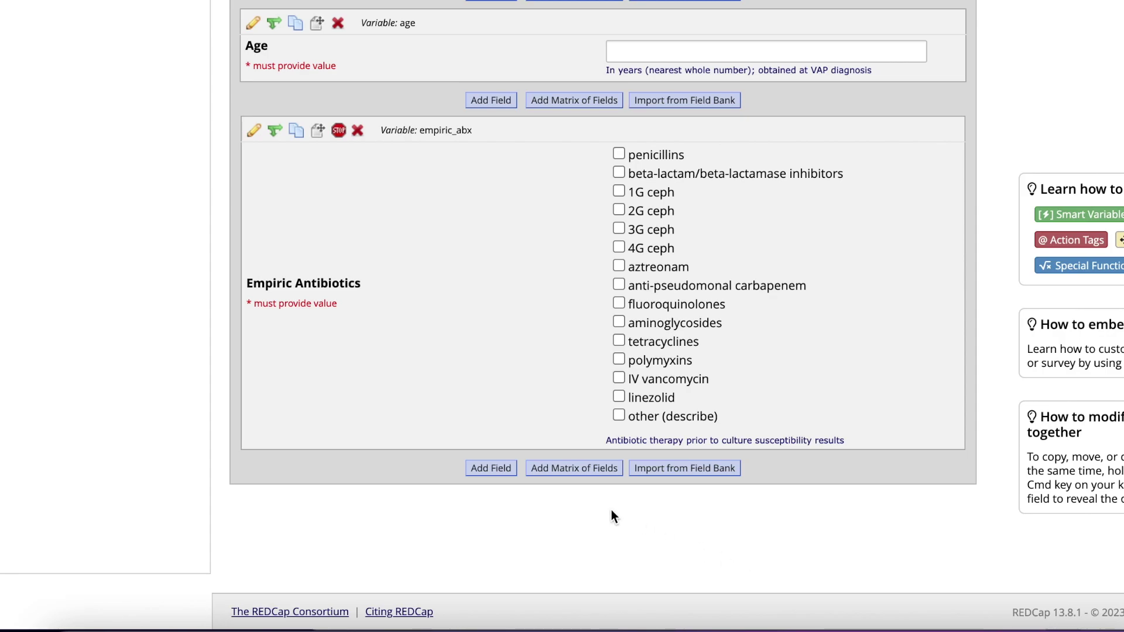
Duplicate the Empiric Antibiotics field, creating the copy empiric_abx_2.
click(296, 134)
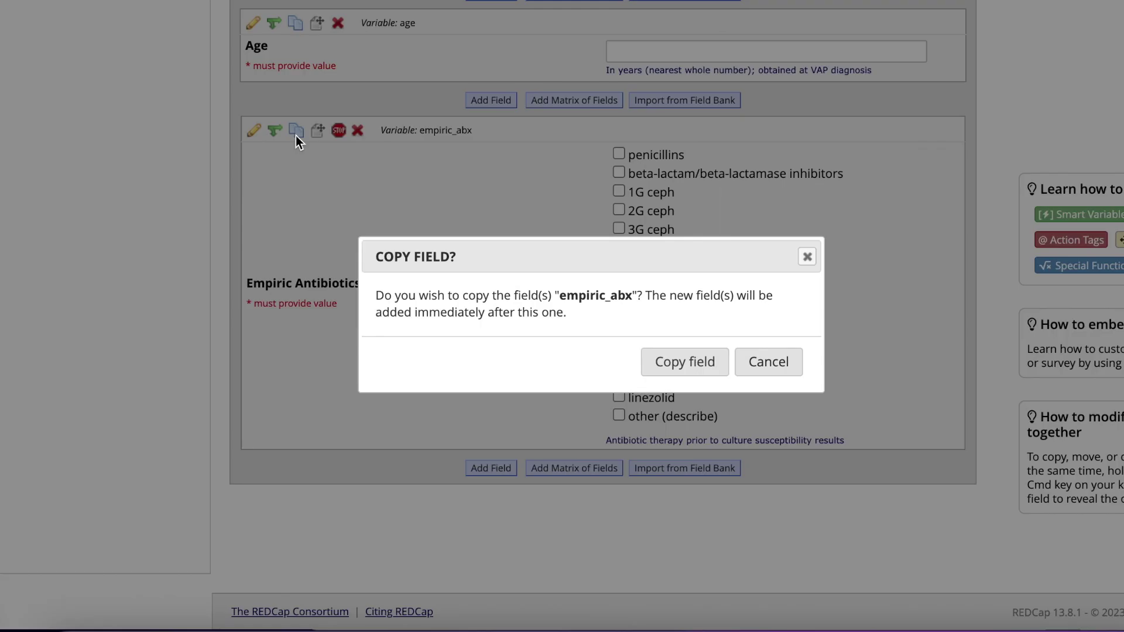
click(661, 364)
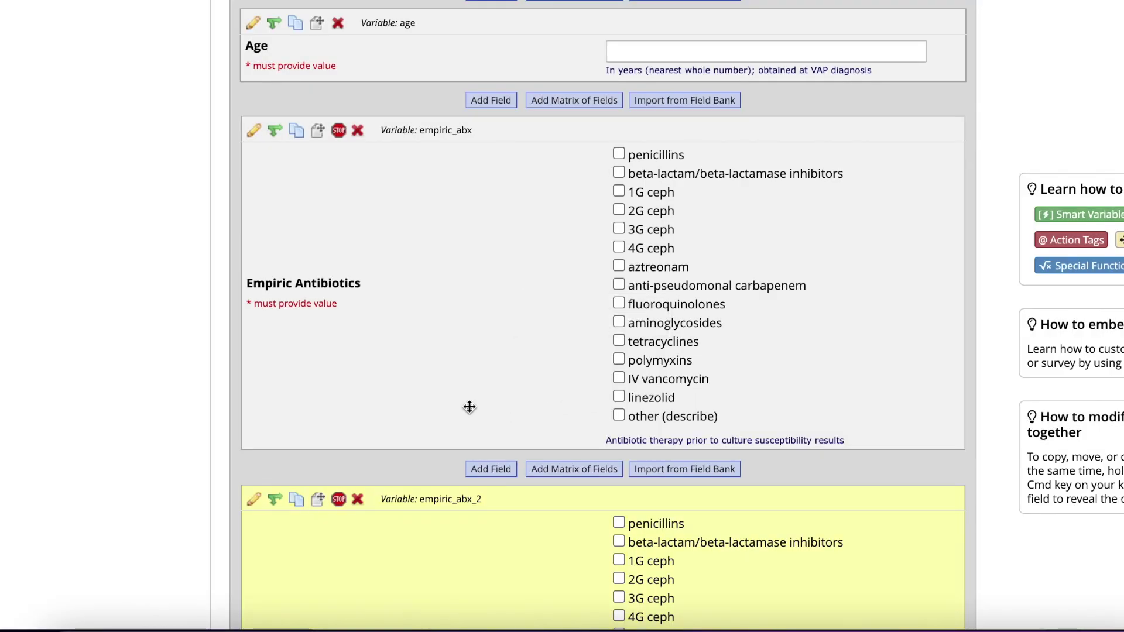
scroll(469, 406, down, 5)
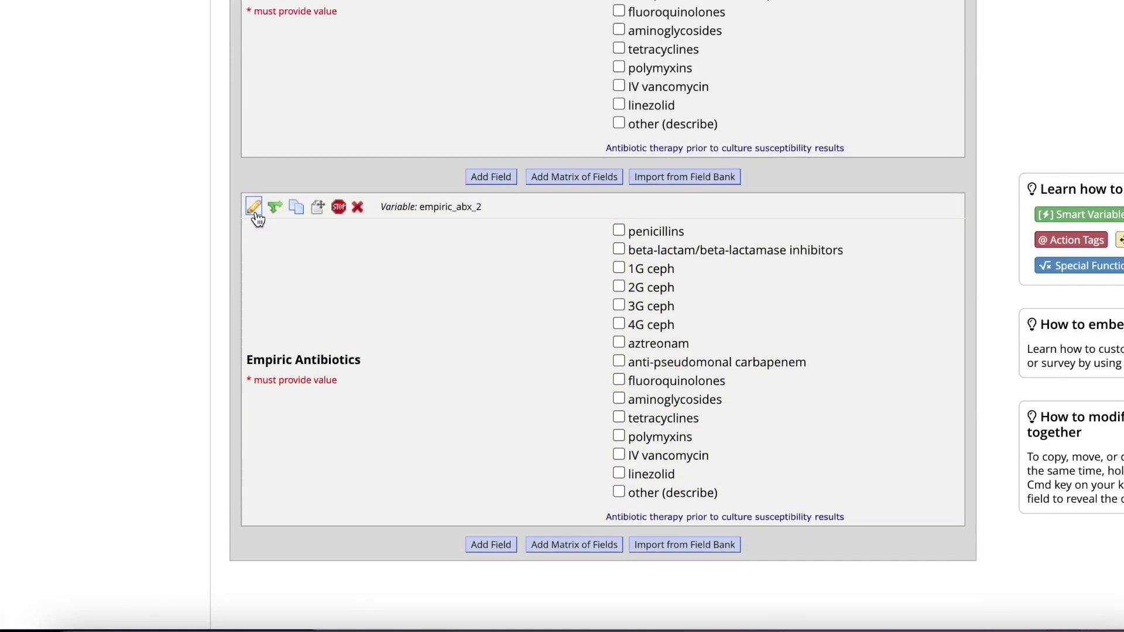
click(254, 208)
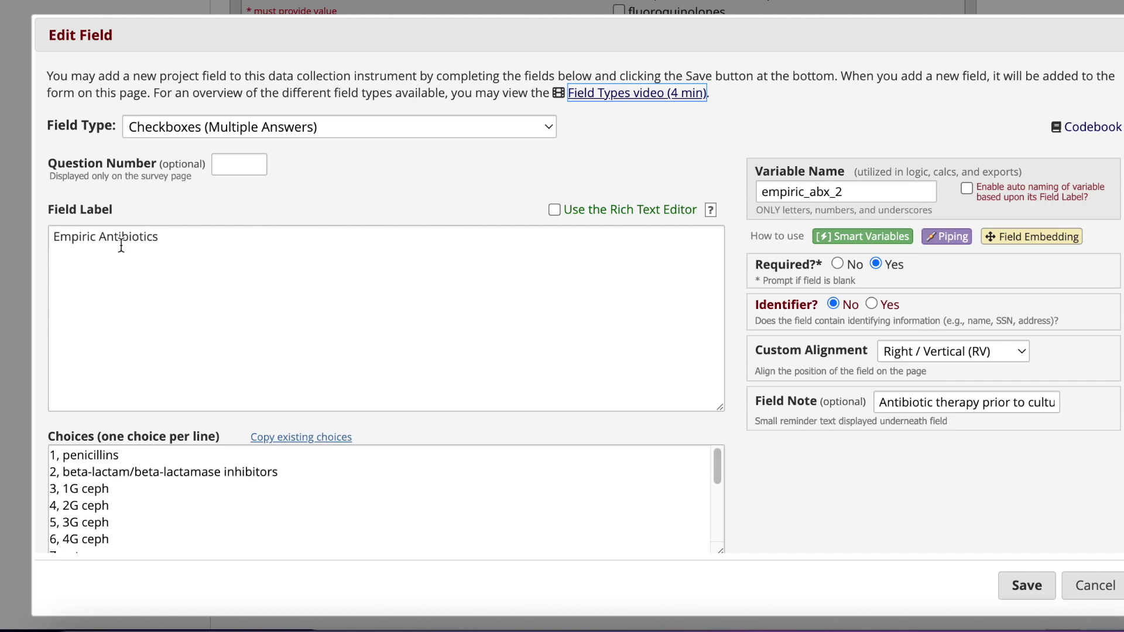
Relabel the copy 'Definitive Antibiotics', rename its variable definitive_abx, adjust the note, and save.
double_click(97, 236)
text(Definitiv)
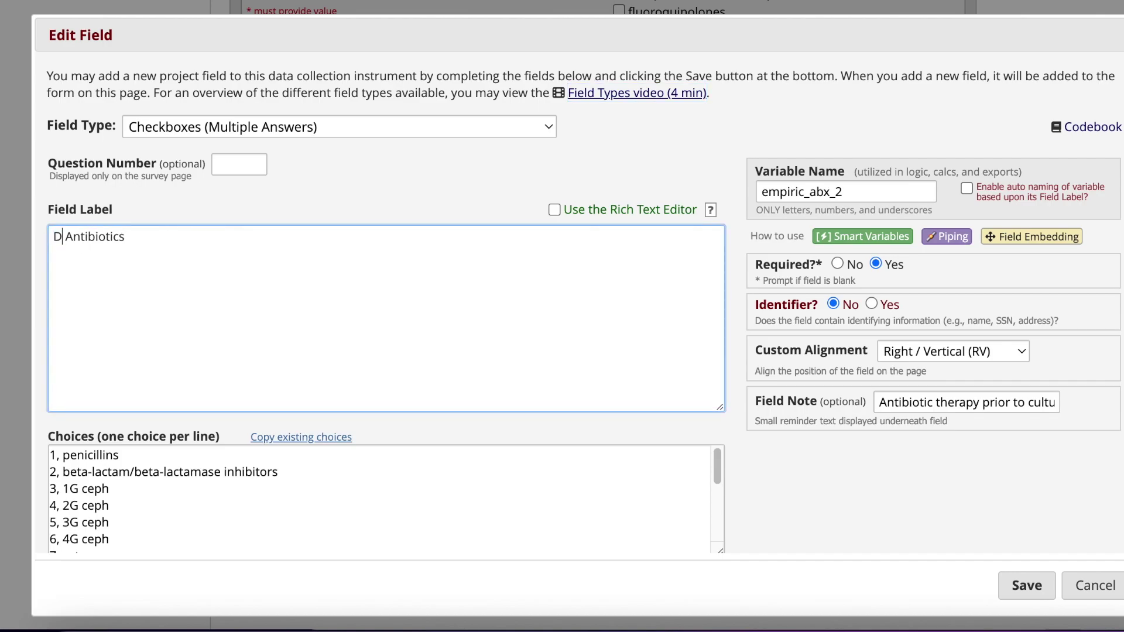
text(e)
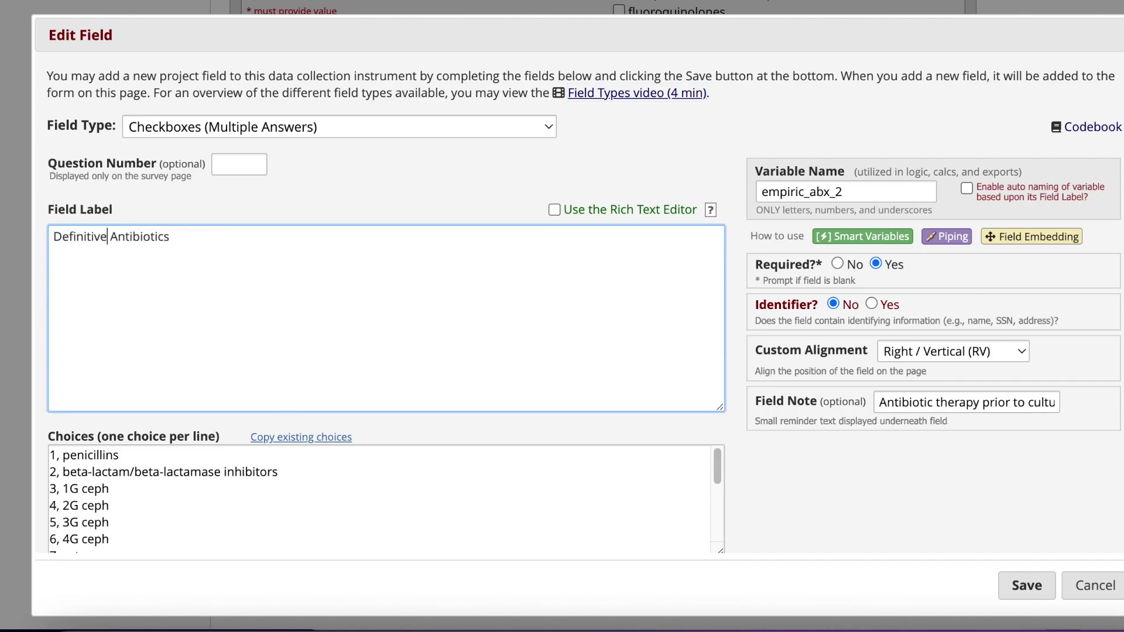
drag(803, 192, 755, 192)
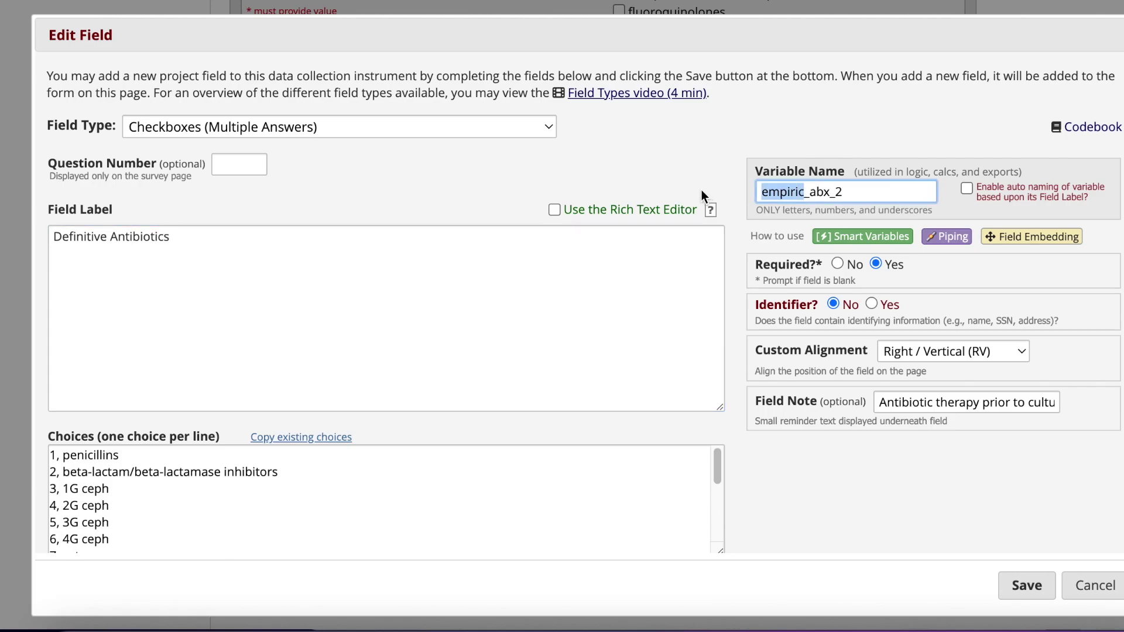
text(definitive)
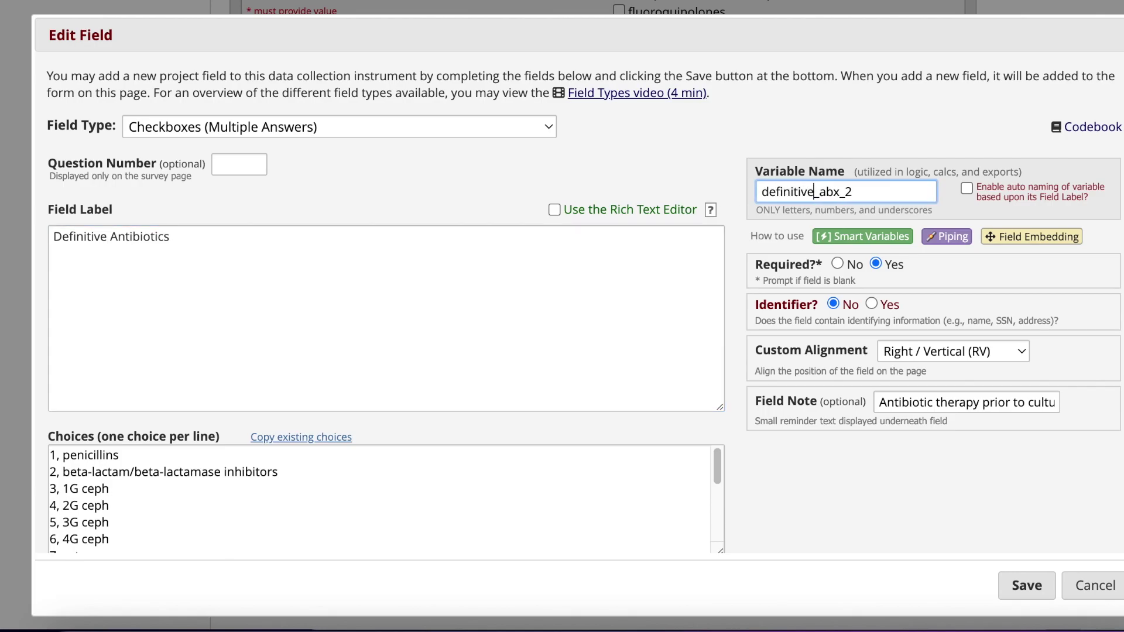
key(BackSpace)
key(BackSpace)
click(930, 399)
key(End)
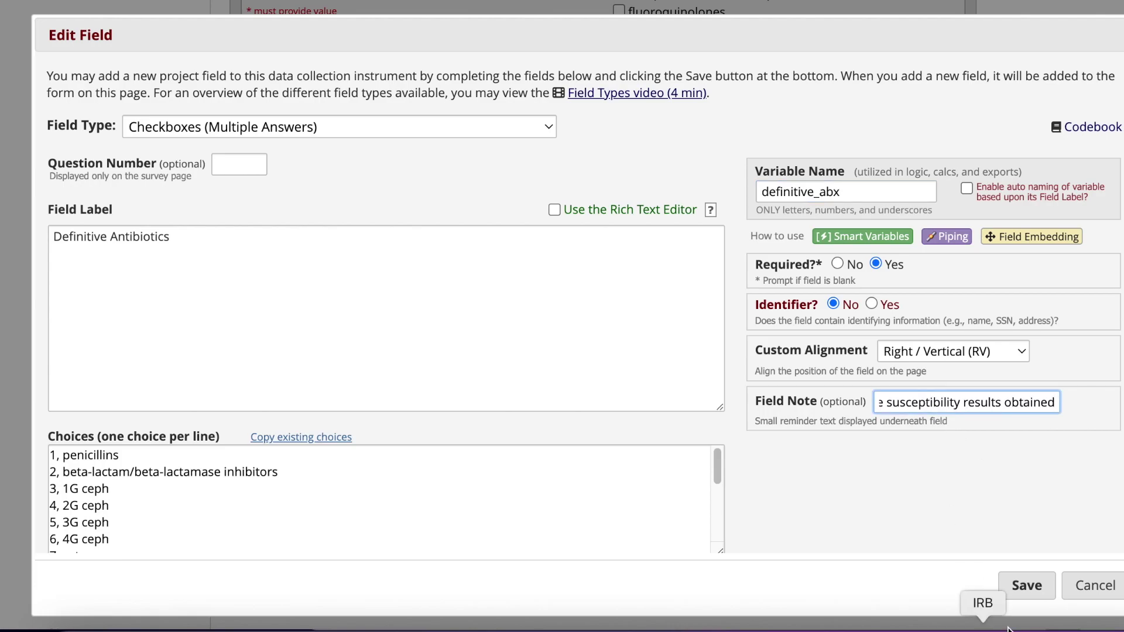
click(1027, 588)
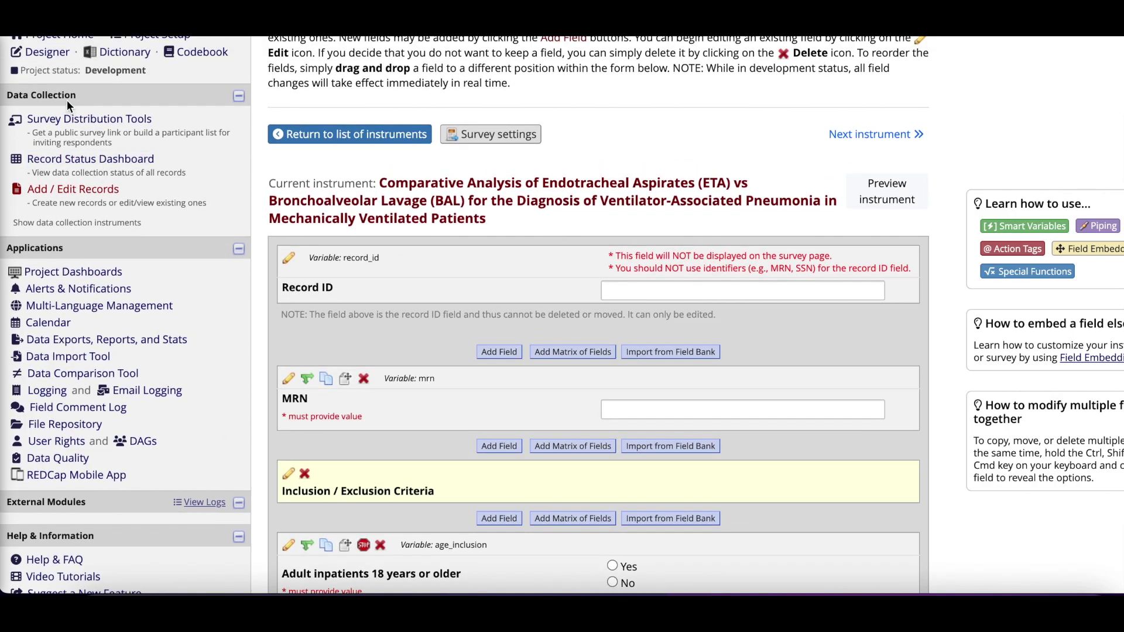
Open Survey Distribution Tools to reach the public survey link.
click(77, 120)
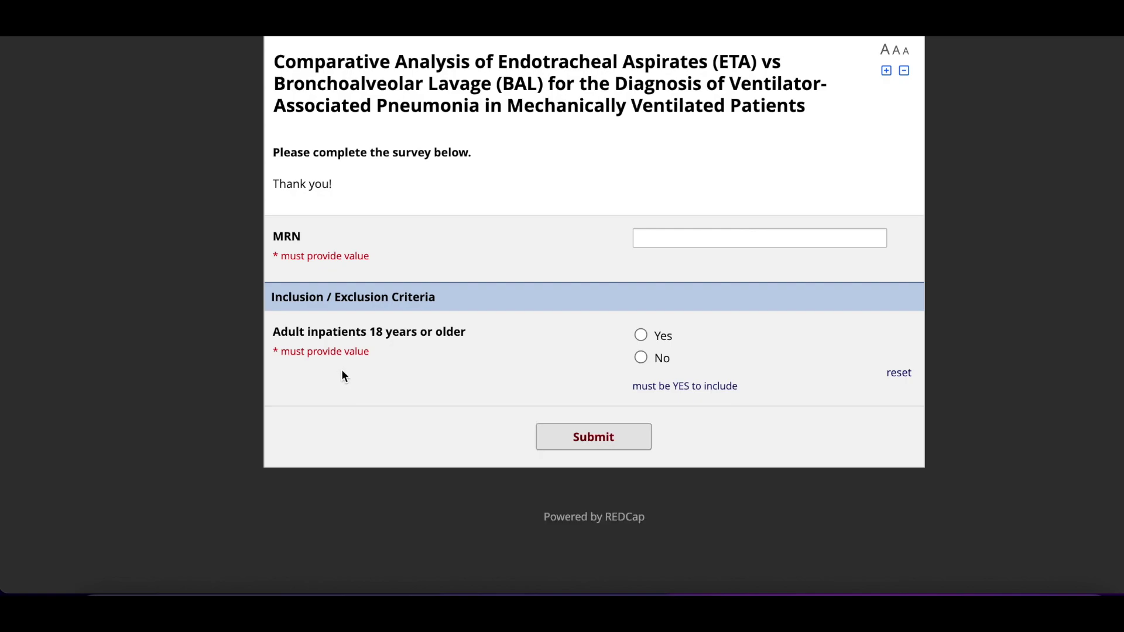
Test the branching by toggling the adult inpatients answer between Yes and No.
click(641, 335)
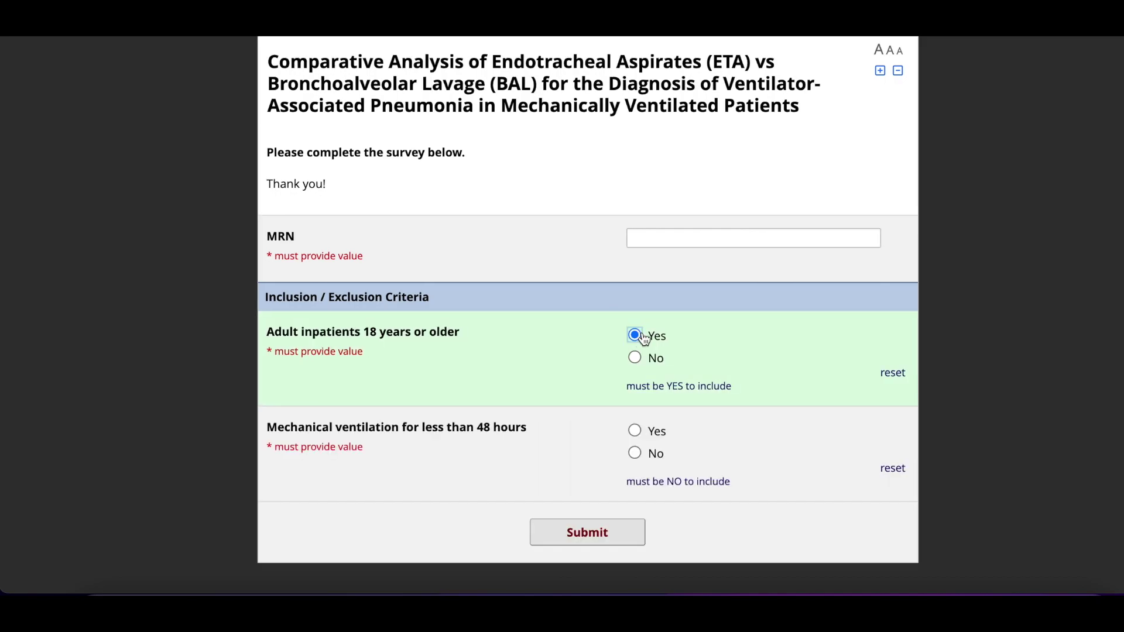
scroll(641, 340, down, 1)
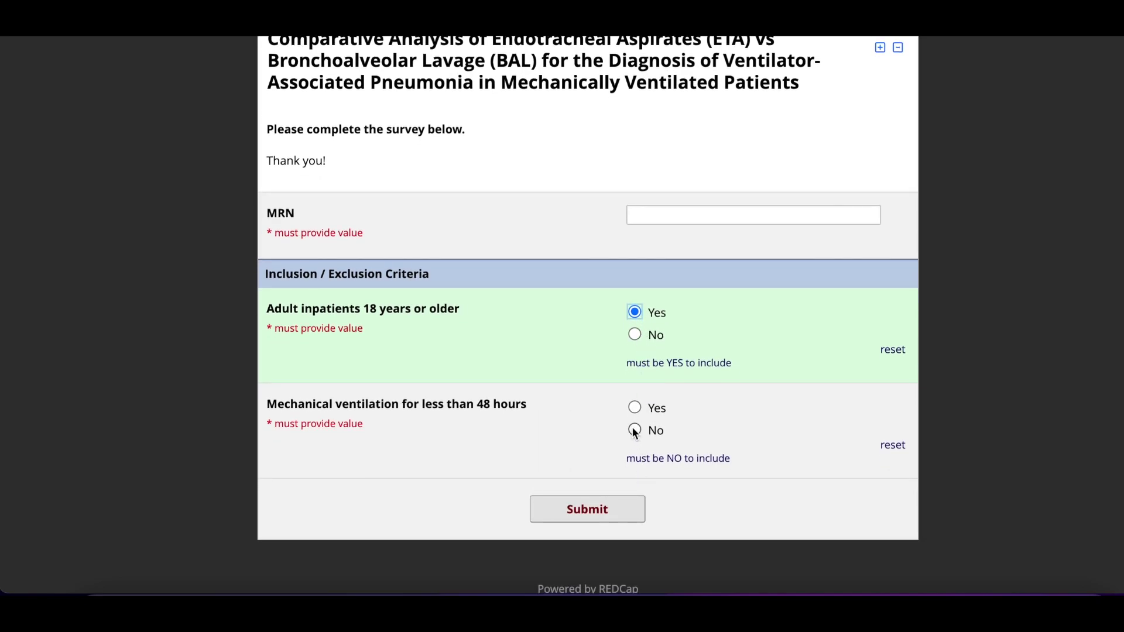
click(635, 432)
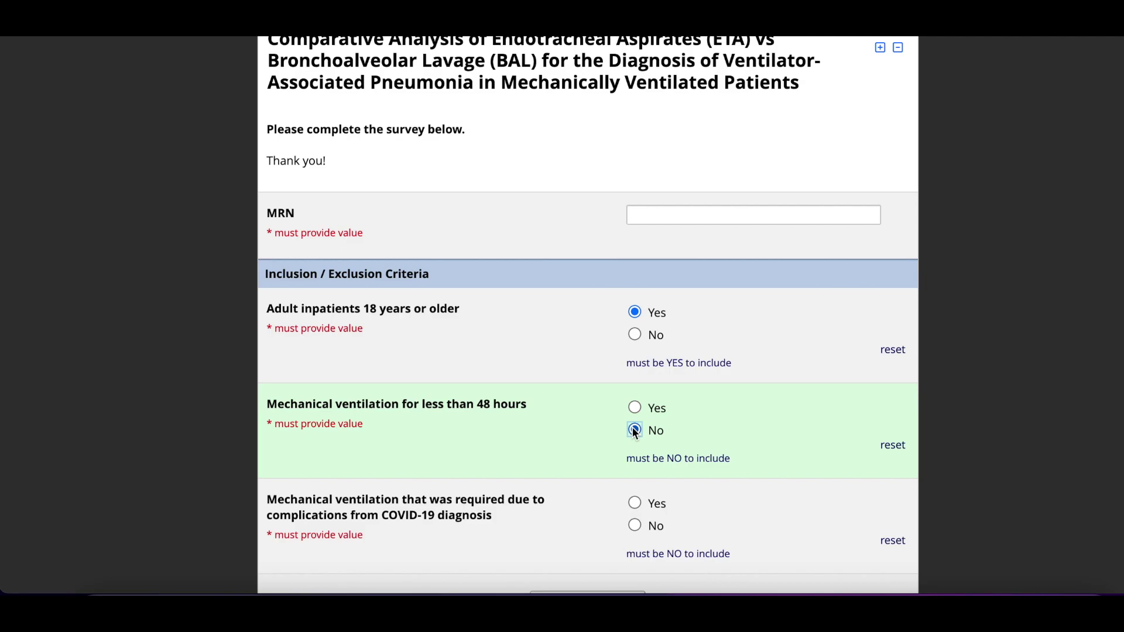
click(635, 335)
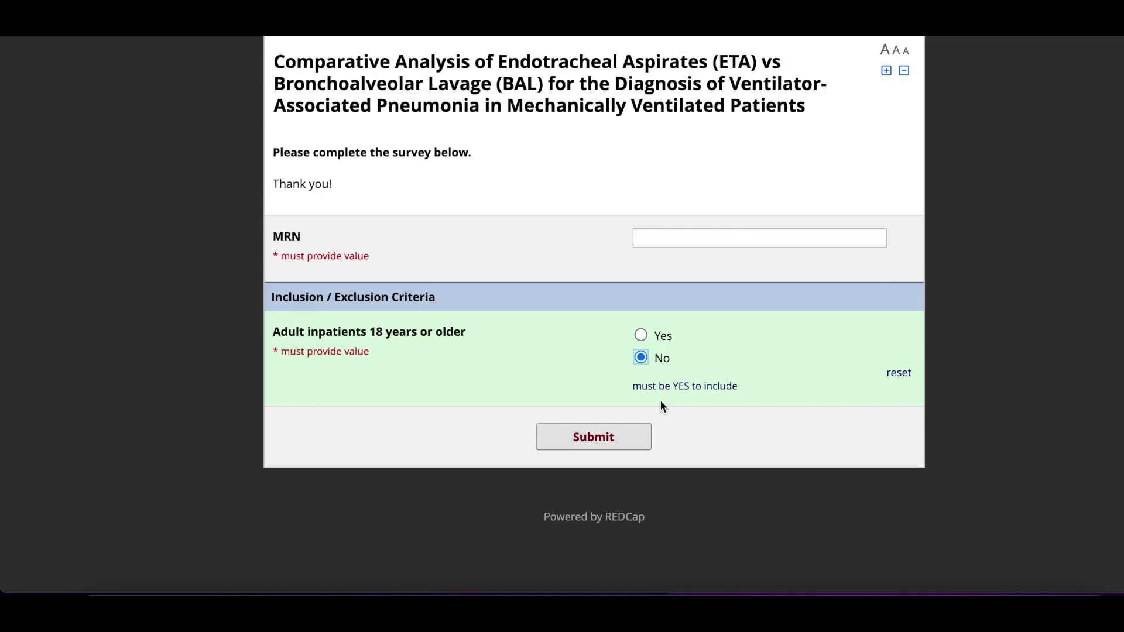
click(641, 335)
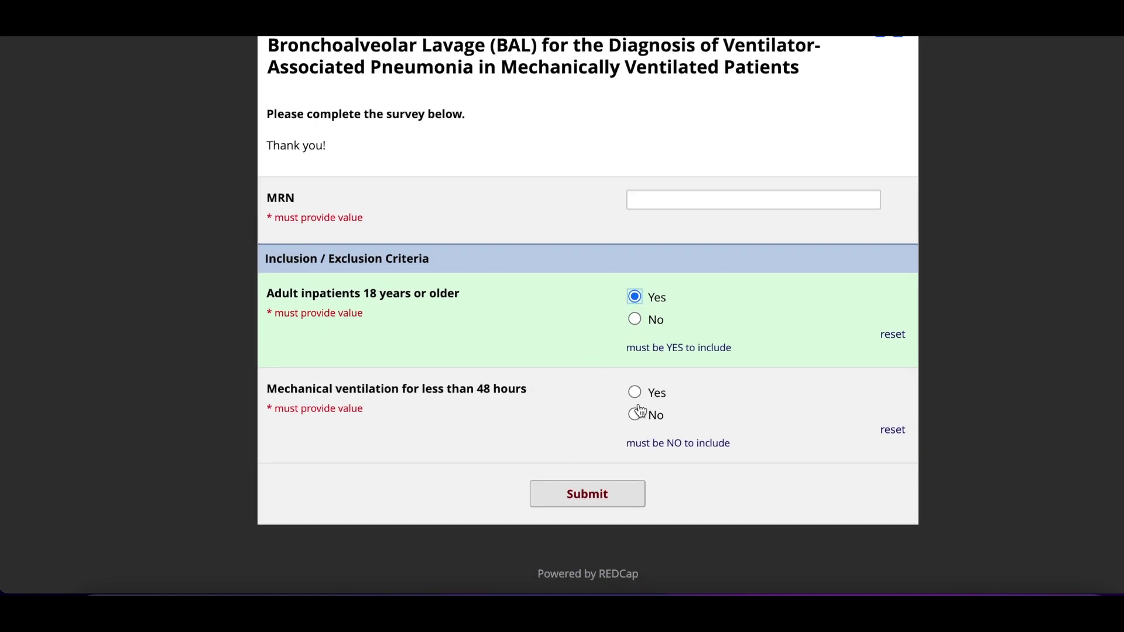
Answer No to both ventilation questions, mark Included Yes, and tick penicillins under Empiric Antibiotics.
click(637, 415)
scroll(569, 381, down, 1)
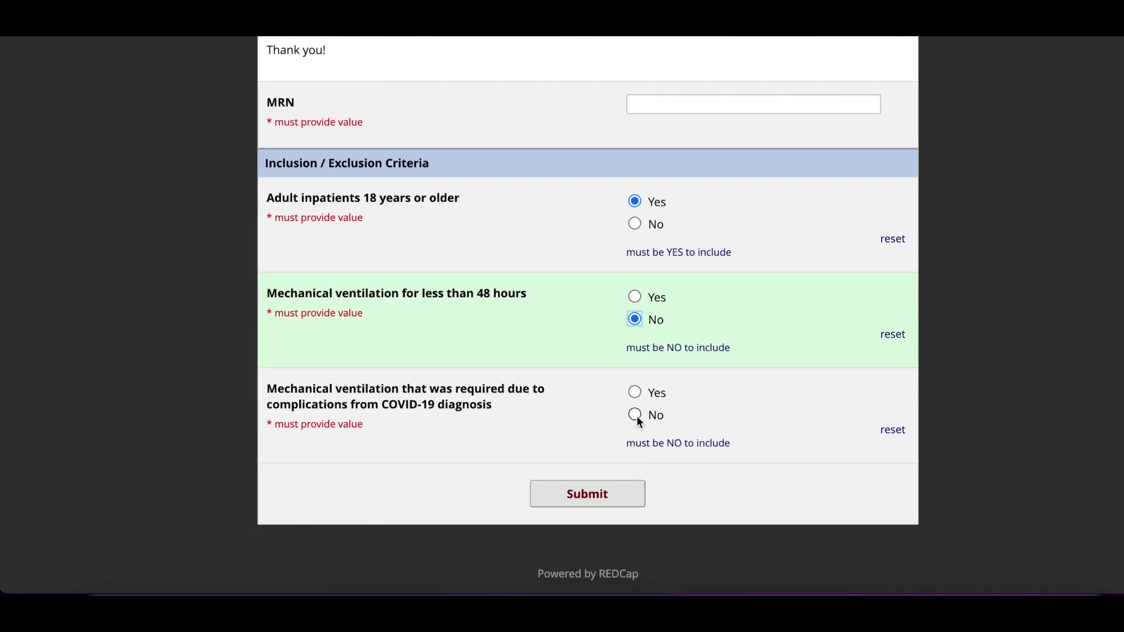
click(636, 415)
scroll(635, 397, down, 1)
click(635, 406)
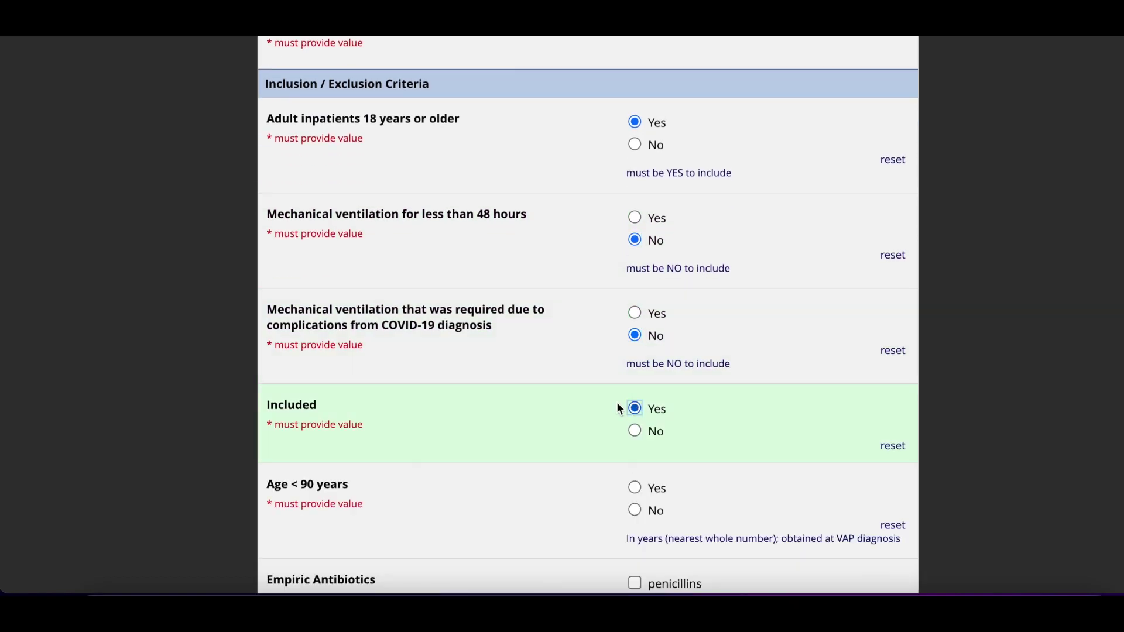
scroll(587, 404, down, 3)
scroll(586, 402, down, 2)
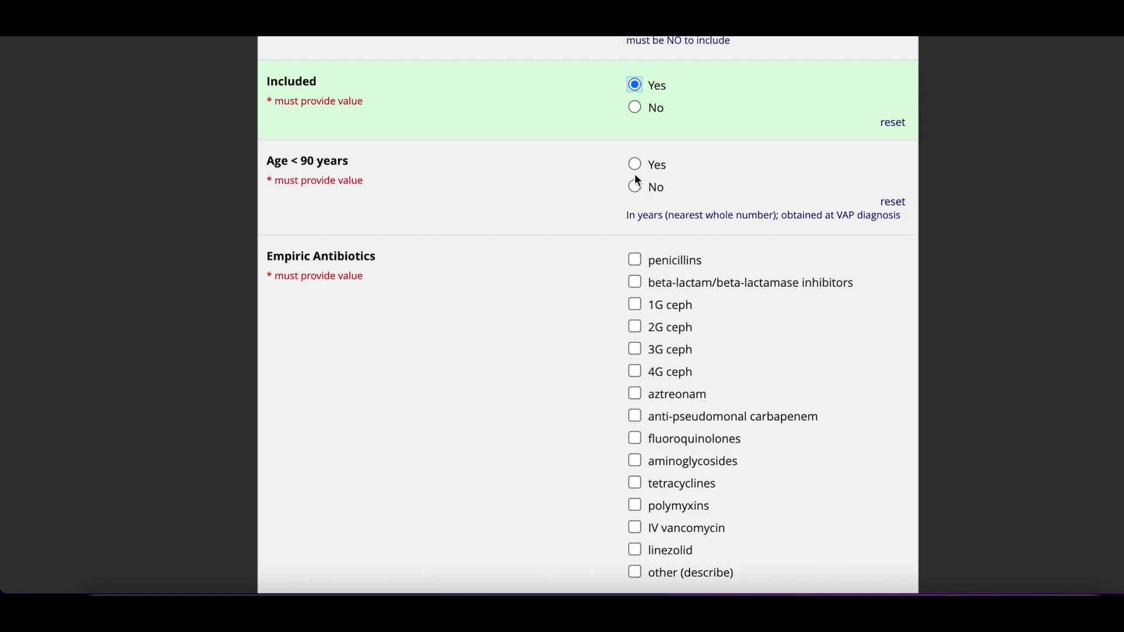
click(639, 259)
scroll(565, 383, down, 10)
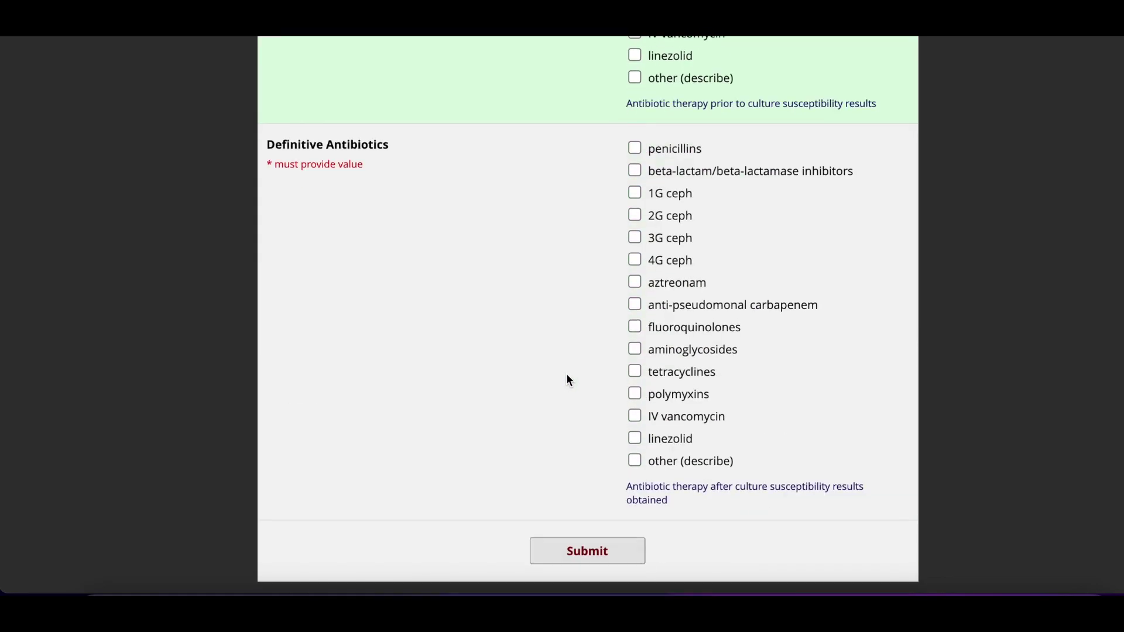
After the required-fields notice, enter MRN 123456 in the test survey.
click(588, 550)
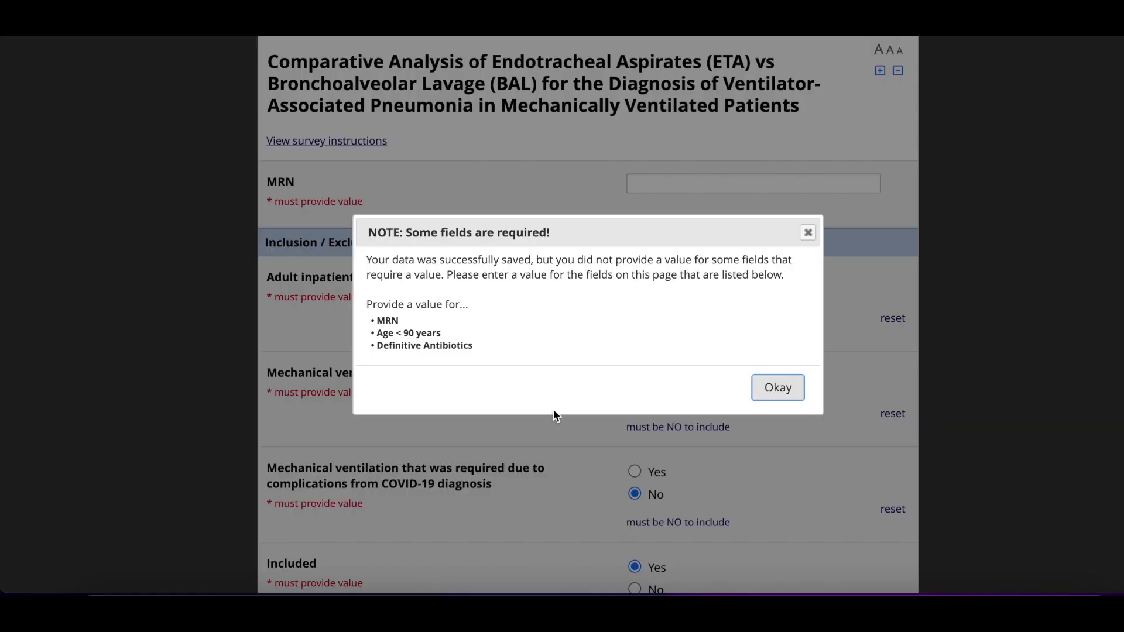
click(791, 391)
click(647, 182)
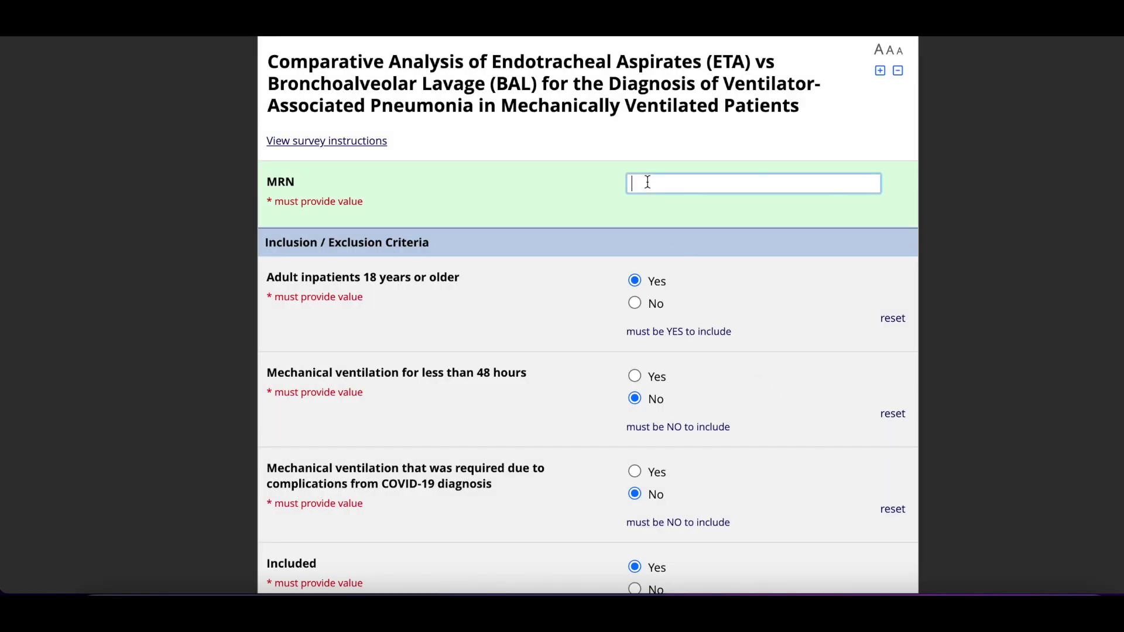
text(123456)
Submit the completed test survey response and go to the User Rights page.
scroll(555, 308, down, 5)
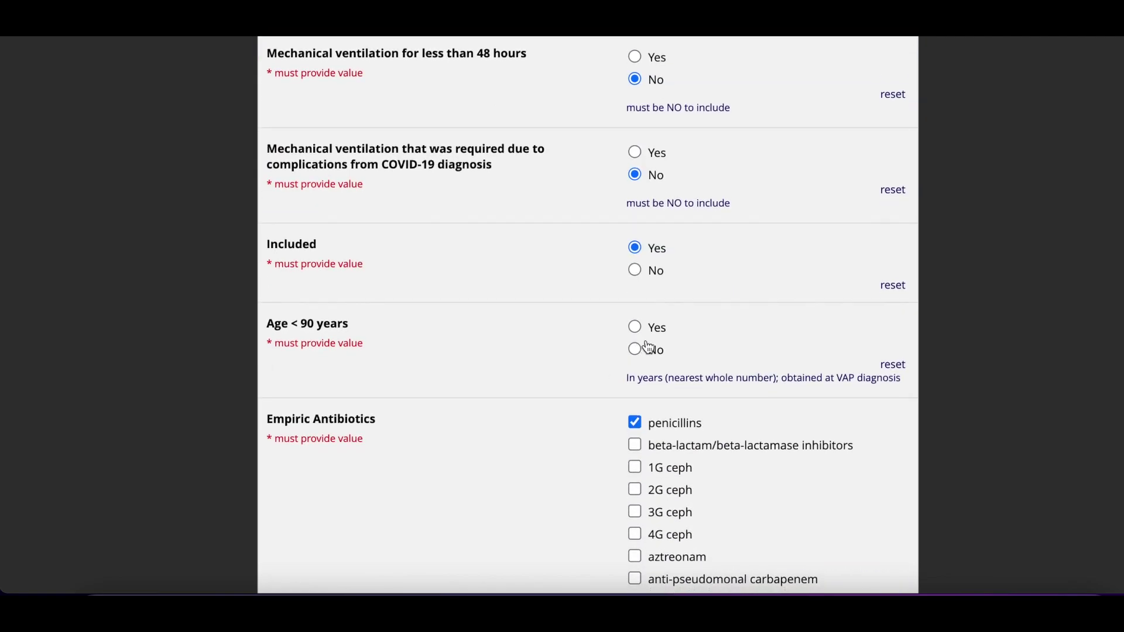
scroll(572, 357, down, 9)
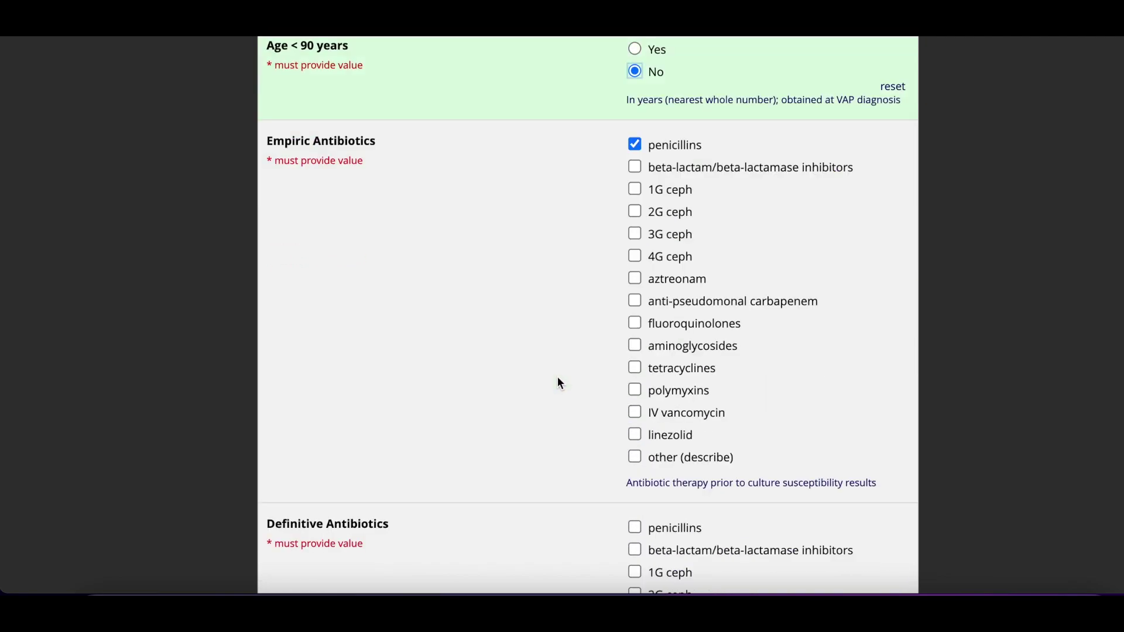
scroll(559, 368, down, 3)
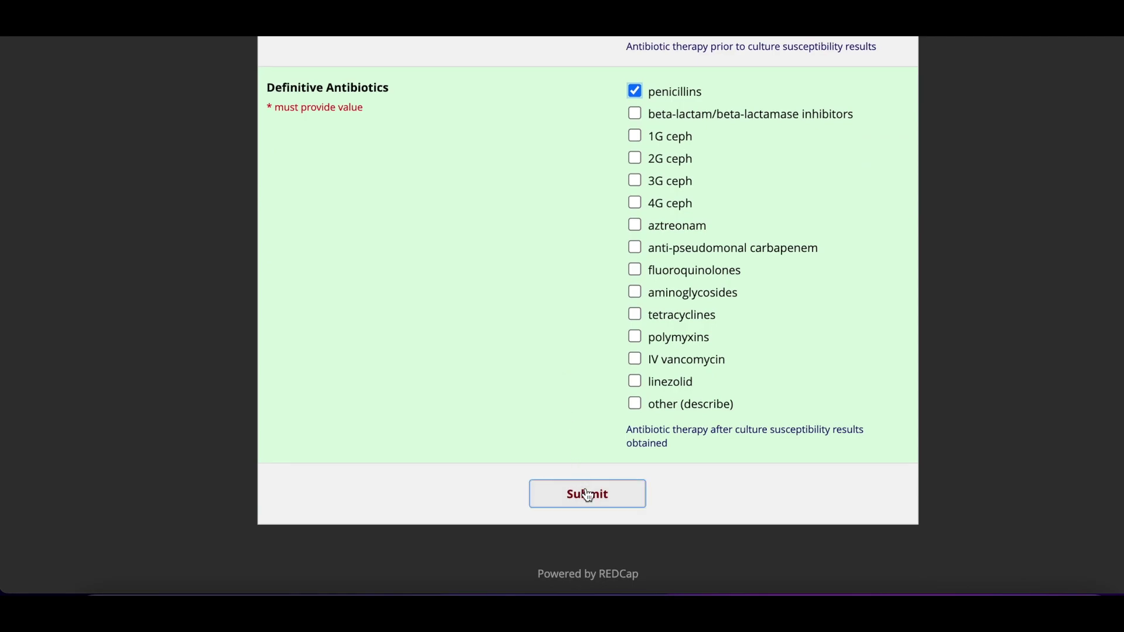
click(588, 495)
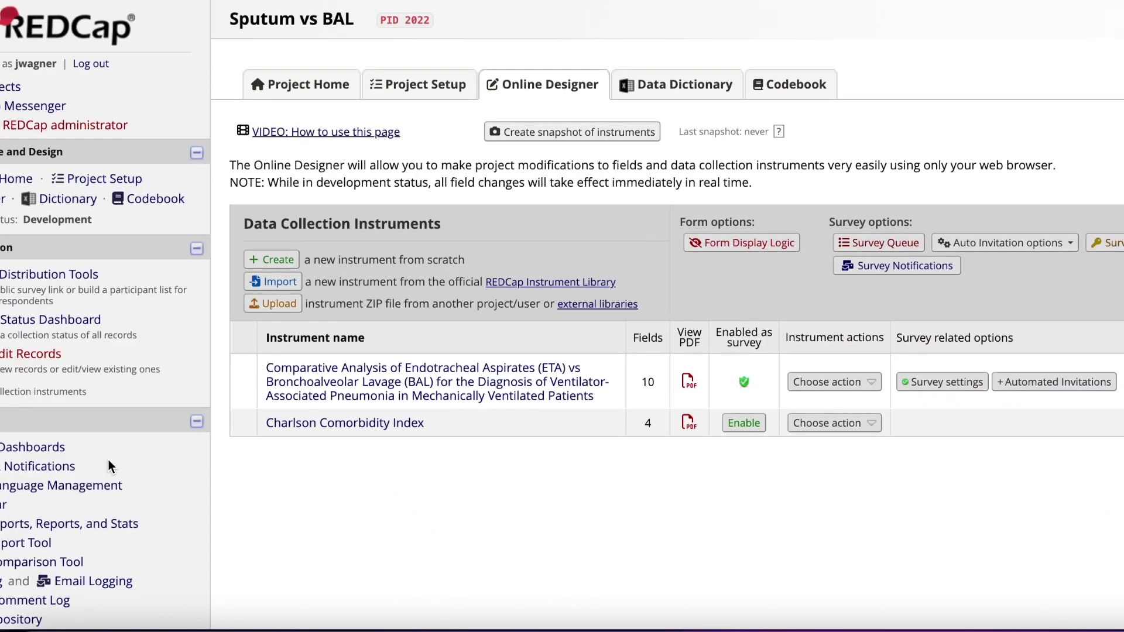
scroll(141, 466, down, 3)
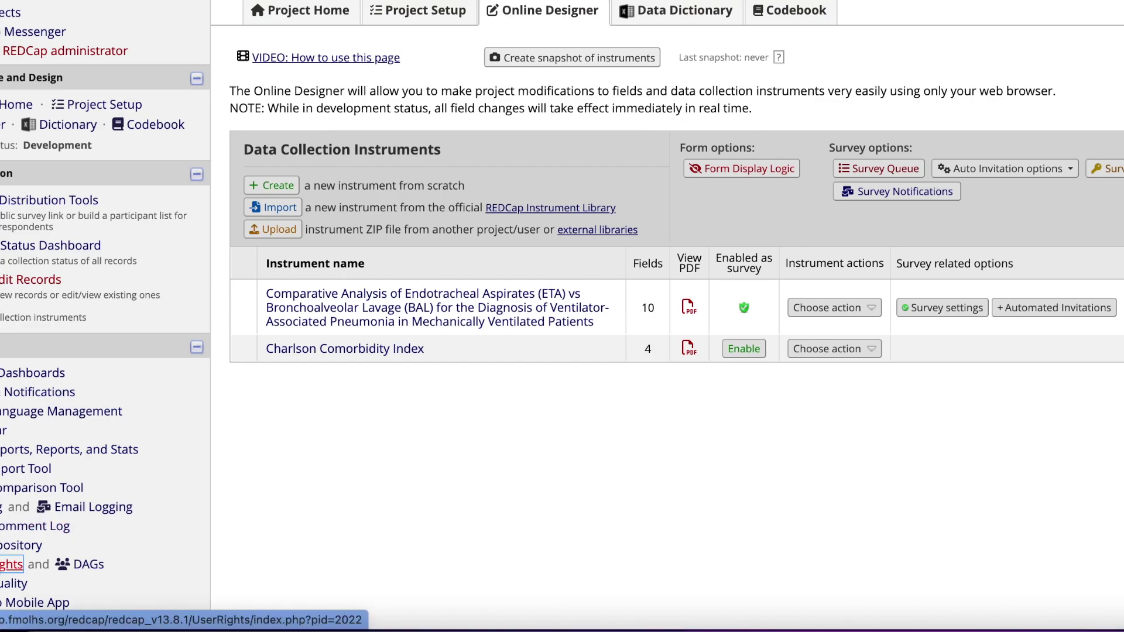
click(12, 564)
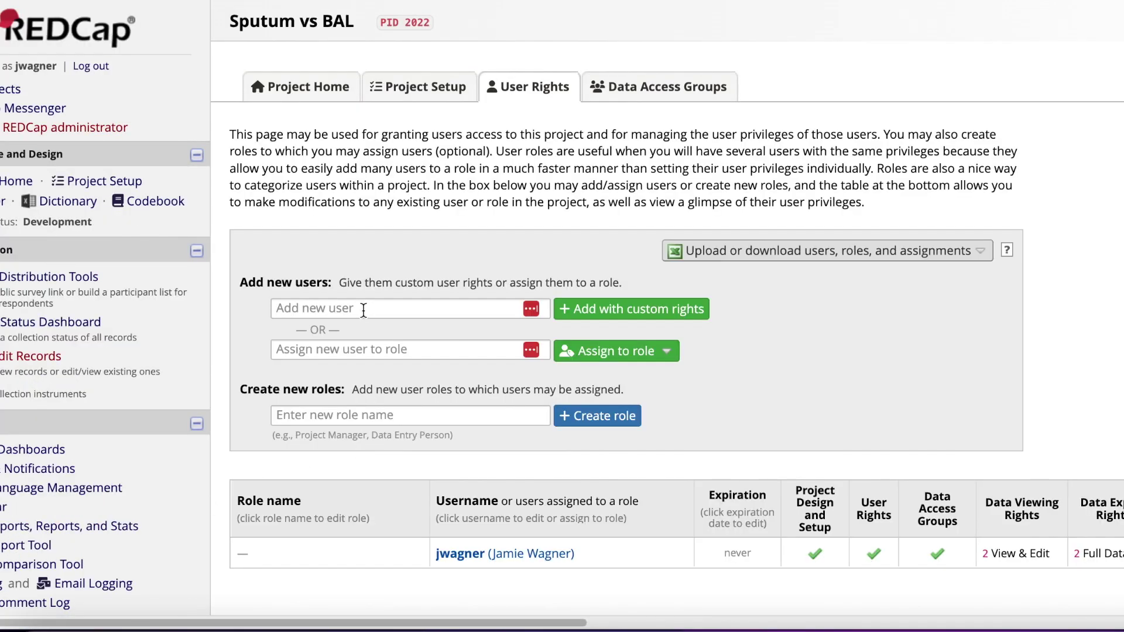
Add a colleague found by name search to the project with custom rights, including Data Access Groups.
click(363, 310)
text(and)
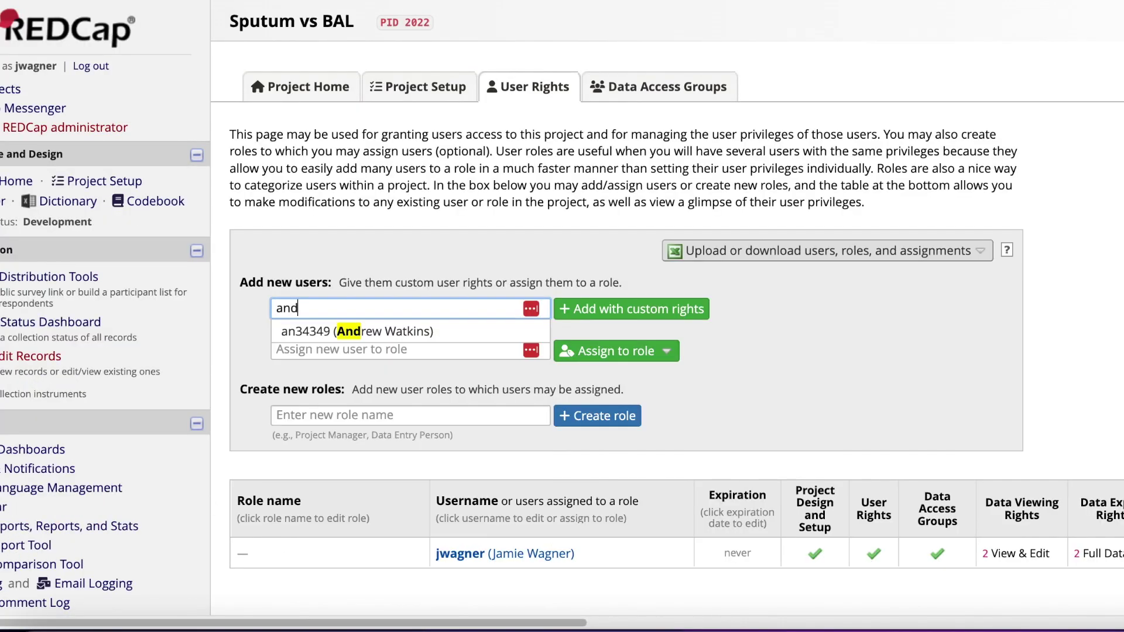
click(370, 332)
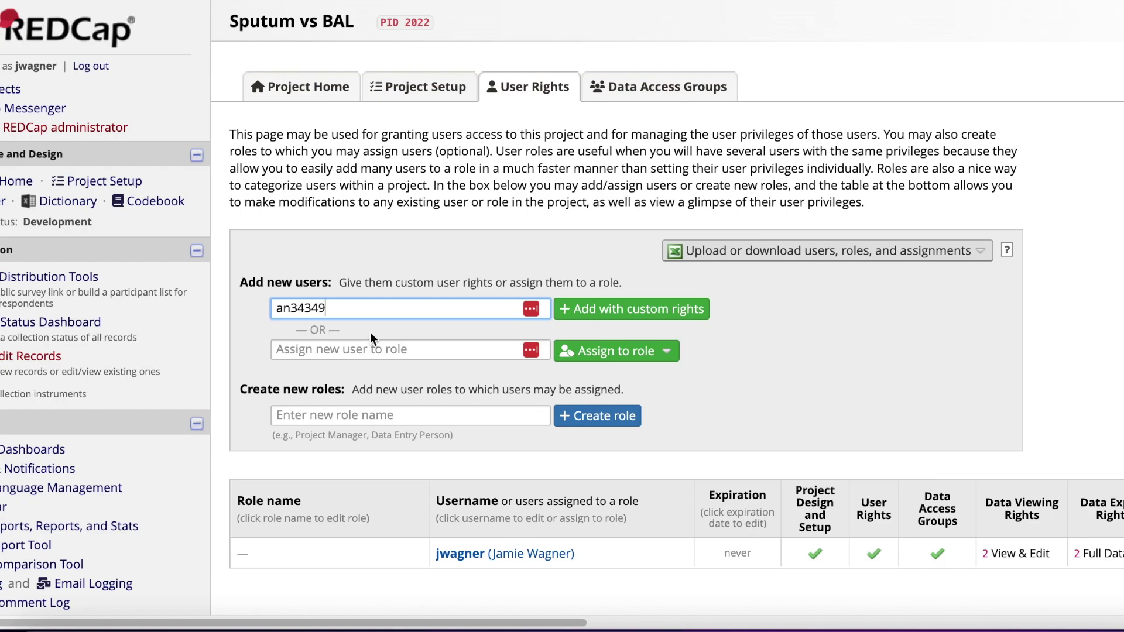
click(639, 312)
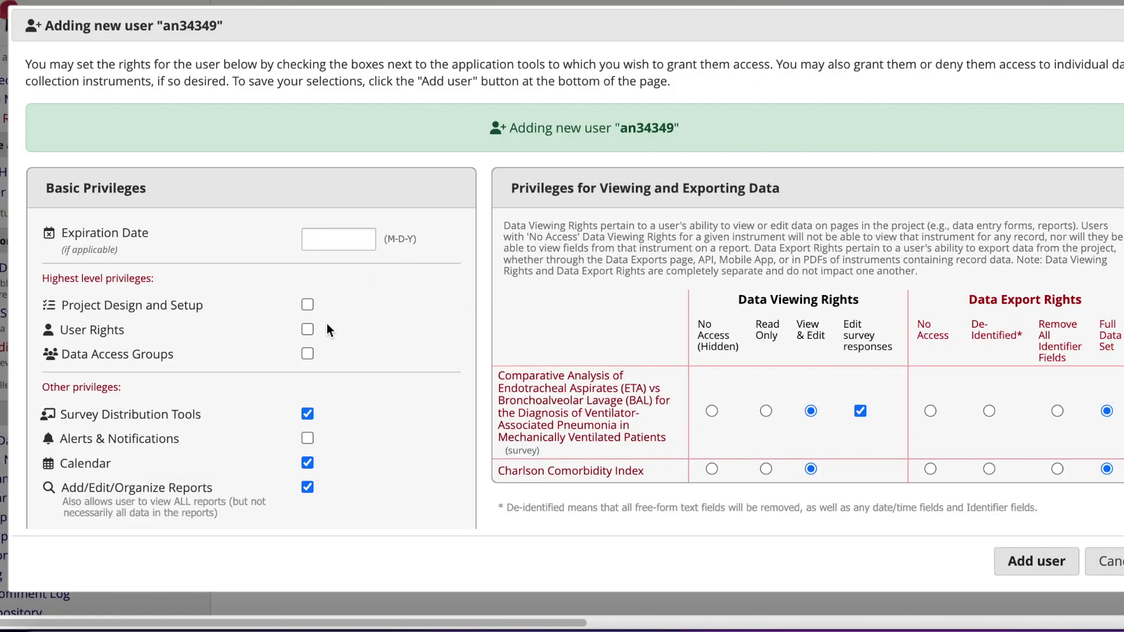
click(307, 354)
click(1052, 563)
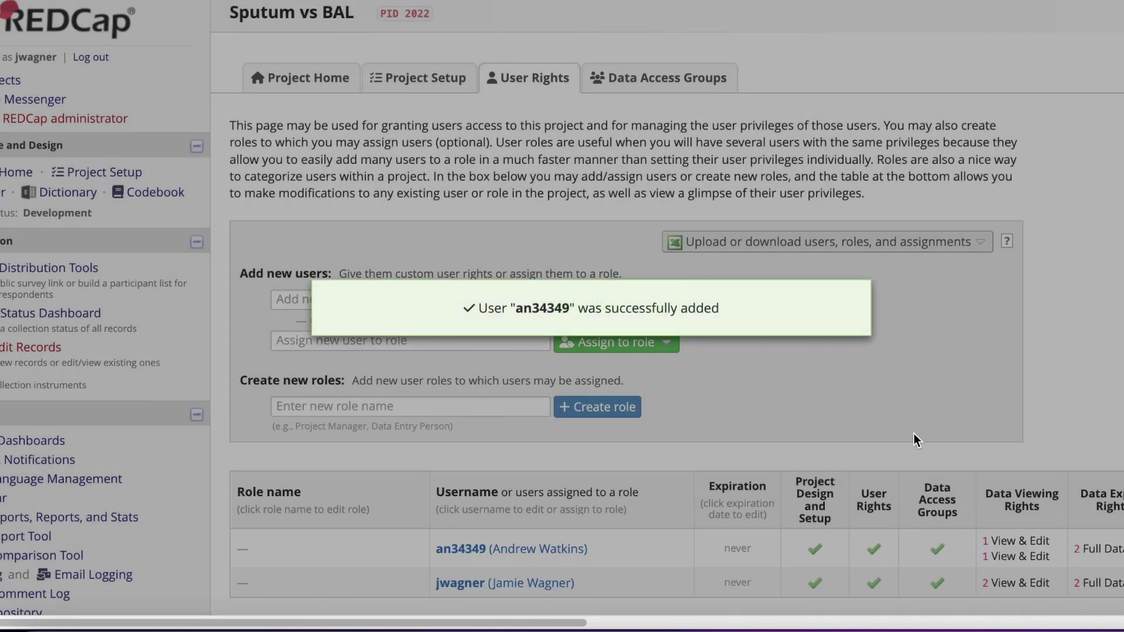
Open the new user's privileges and remove them from the project.
scroll(913, 433, down, 1)
scroll(915, 431, down, 3)
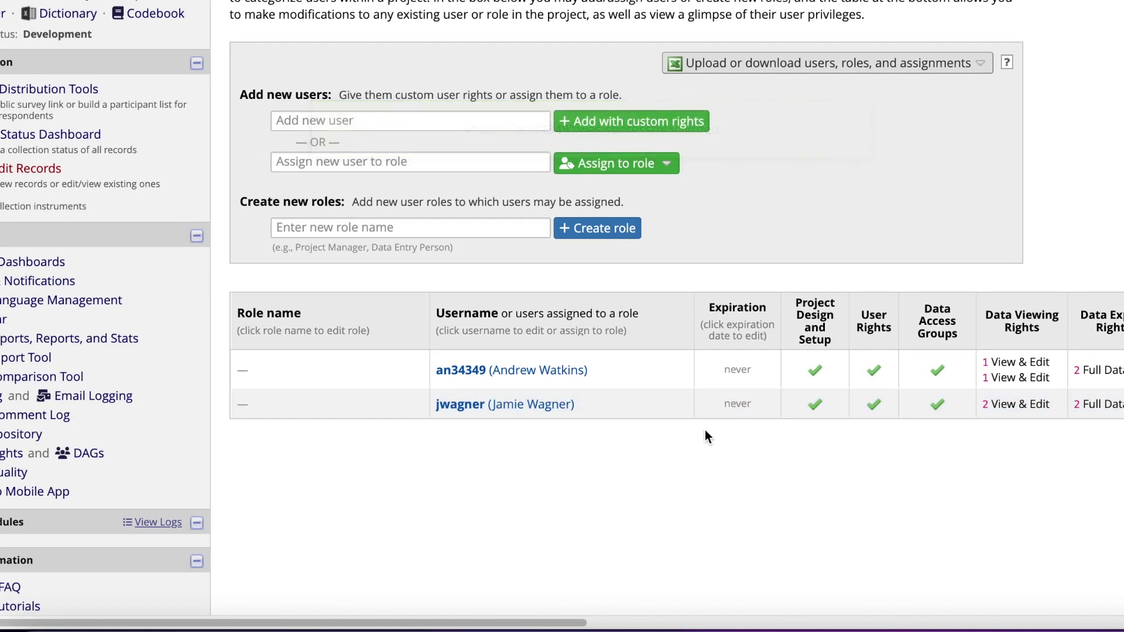
click(537, 373)
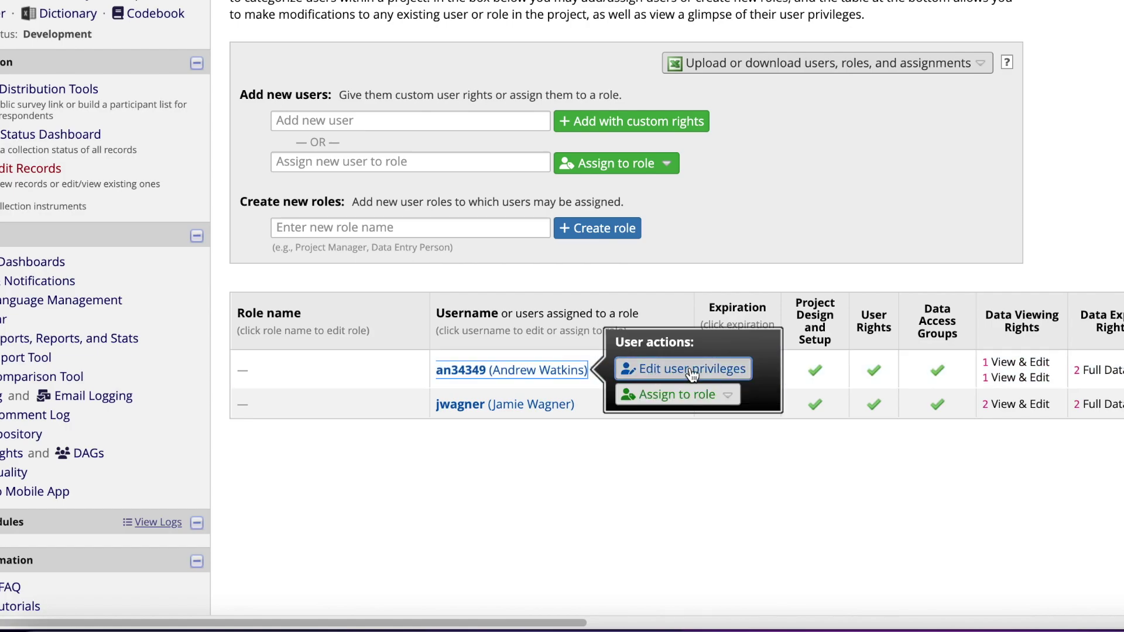
click(691, 370)
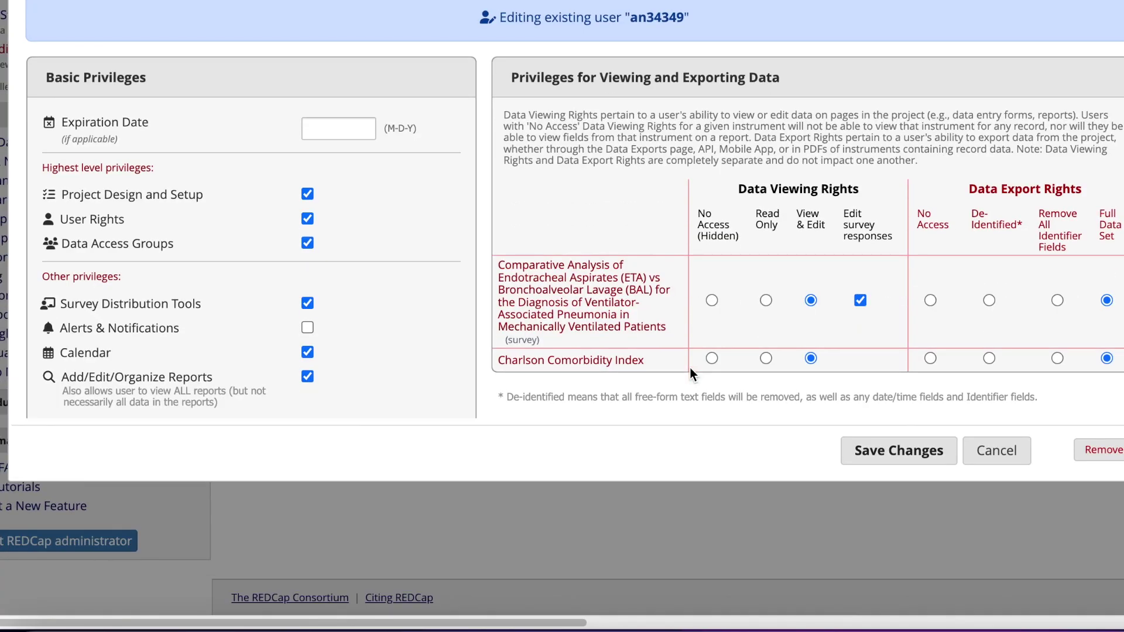
click(1057, 300)
click(1106, 300)
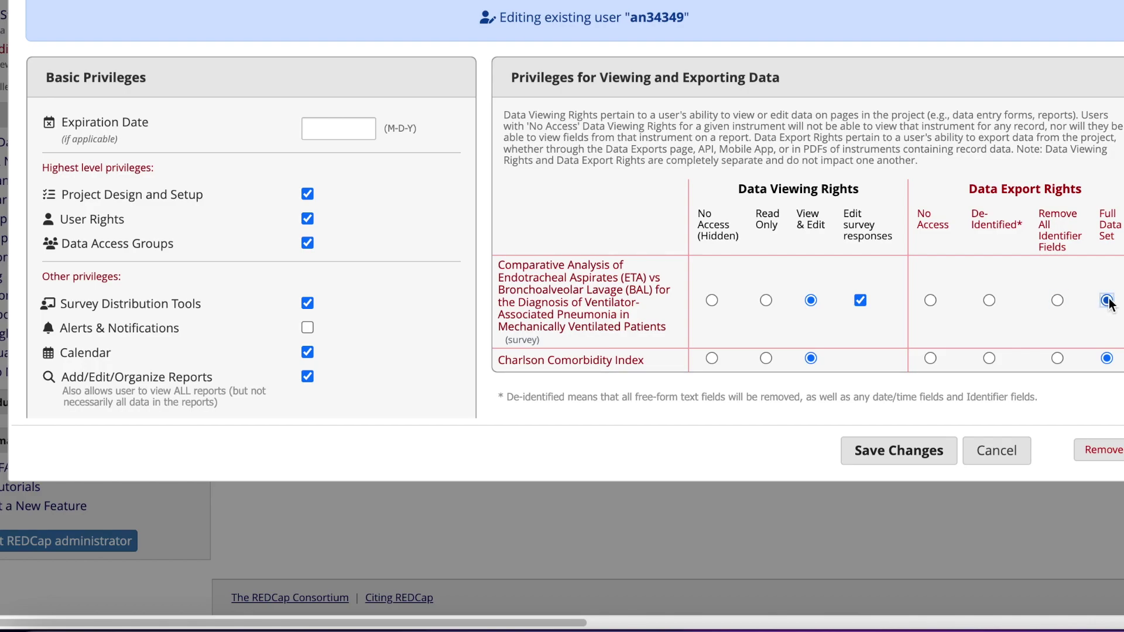
click(1102, 451)
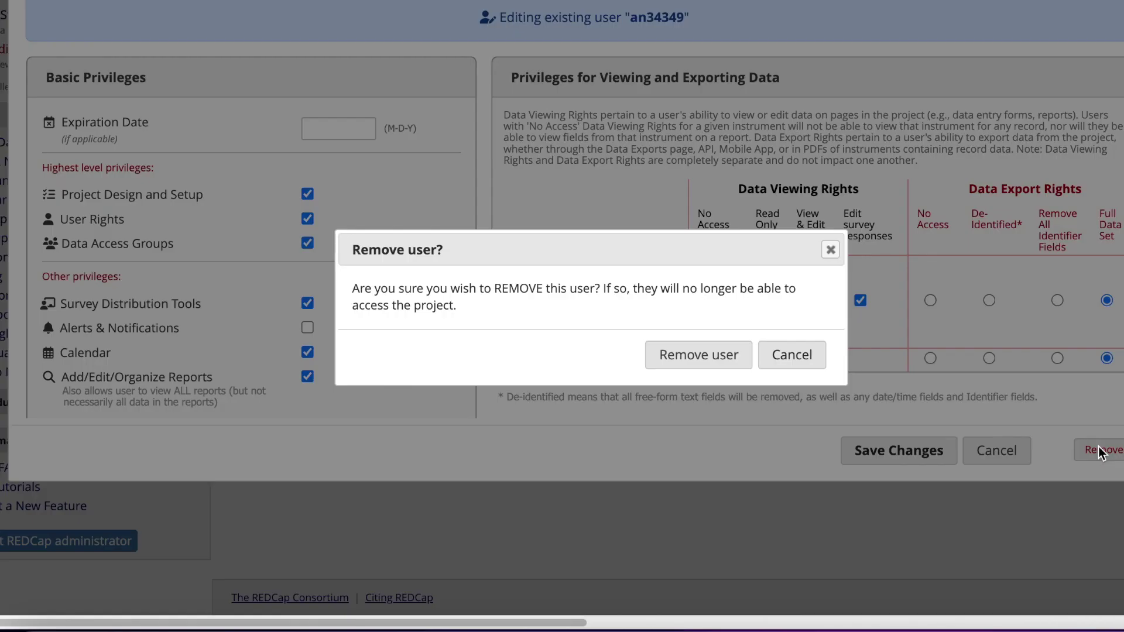
click(713, 354)
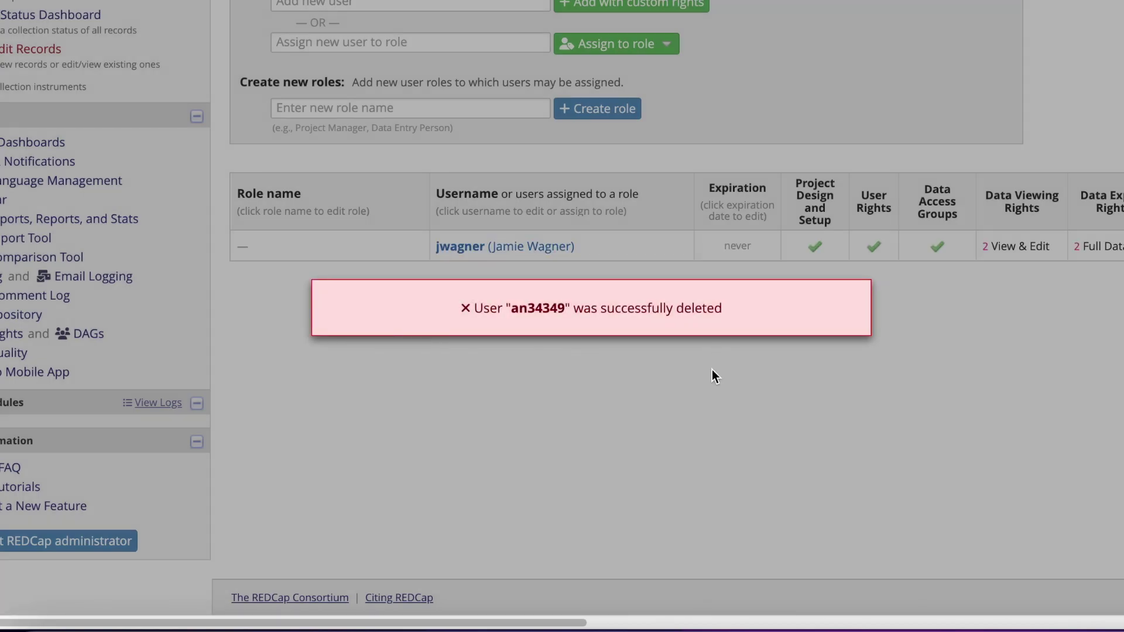
scroll(702, 404, up, 1)
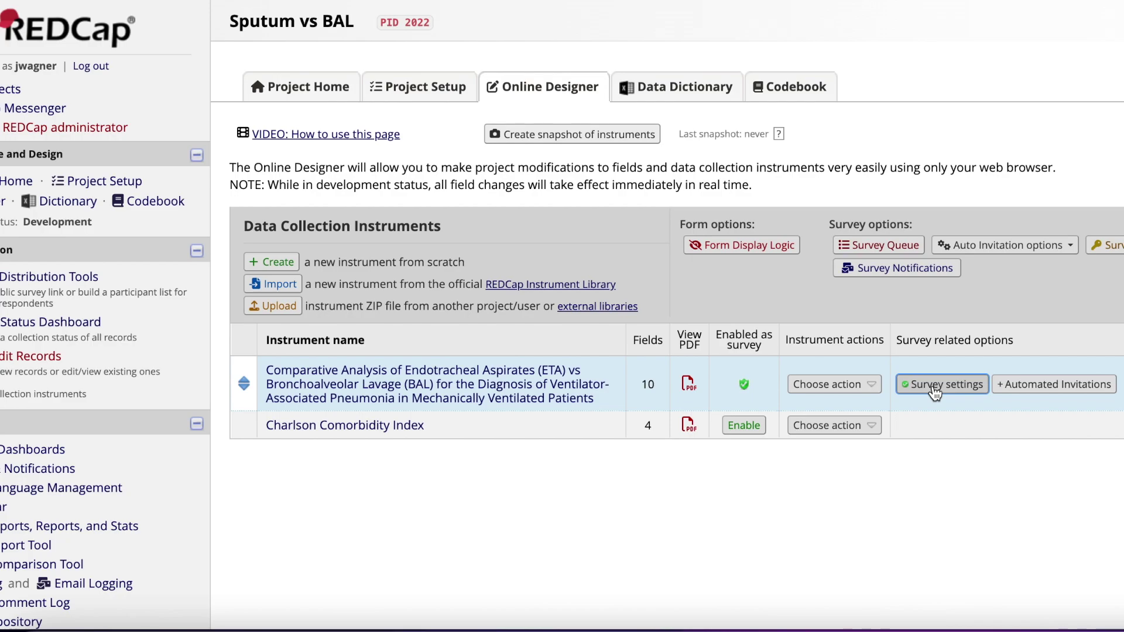
Open the first instrument's survey settings and delete the survey instructions.
click(933, 387)
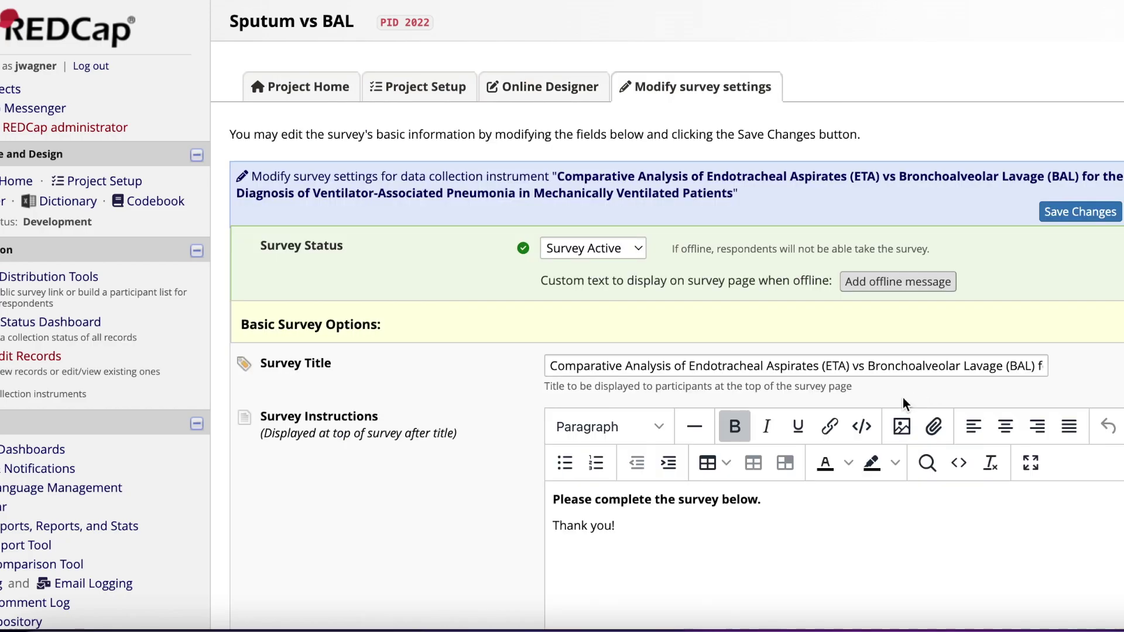
scroll(612, 335, down, 4)
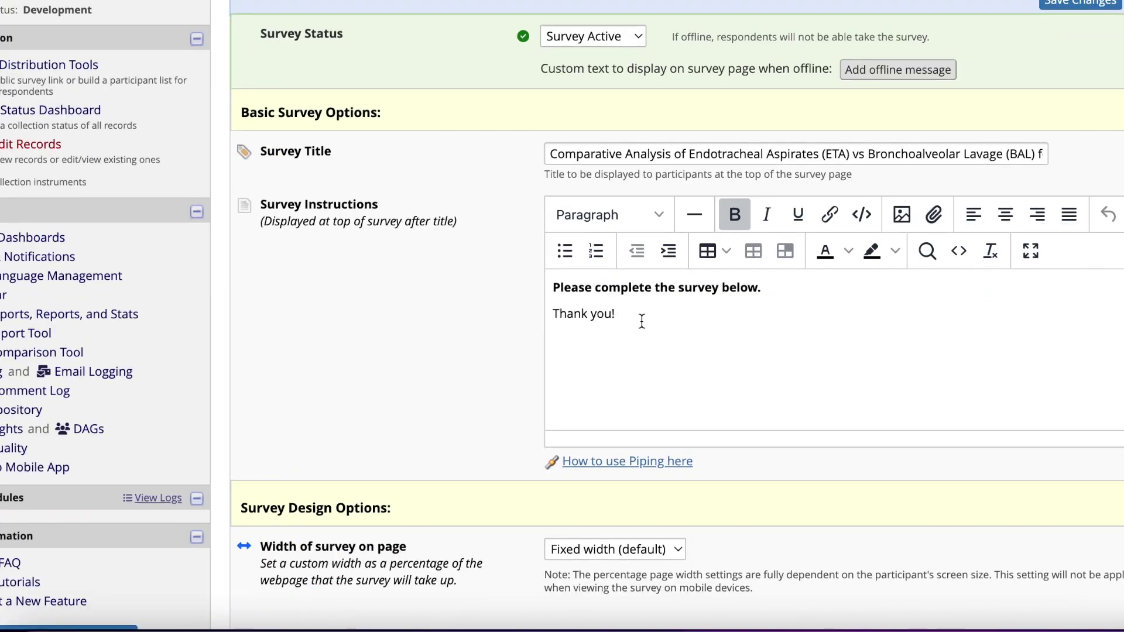
drag(641, 321, 530, 284)
key(BackSpace)
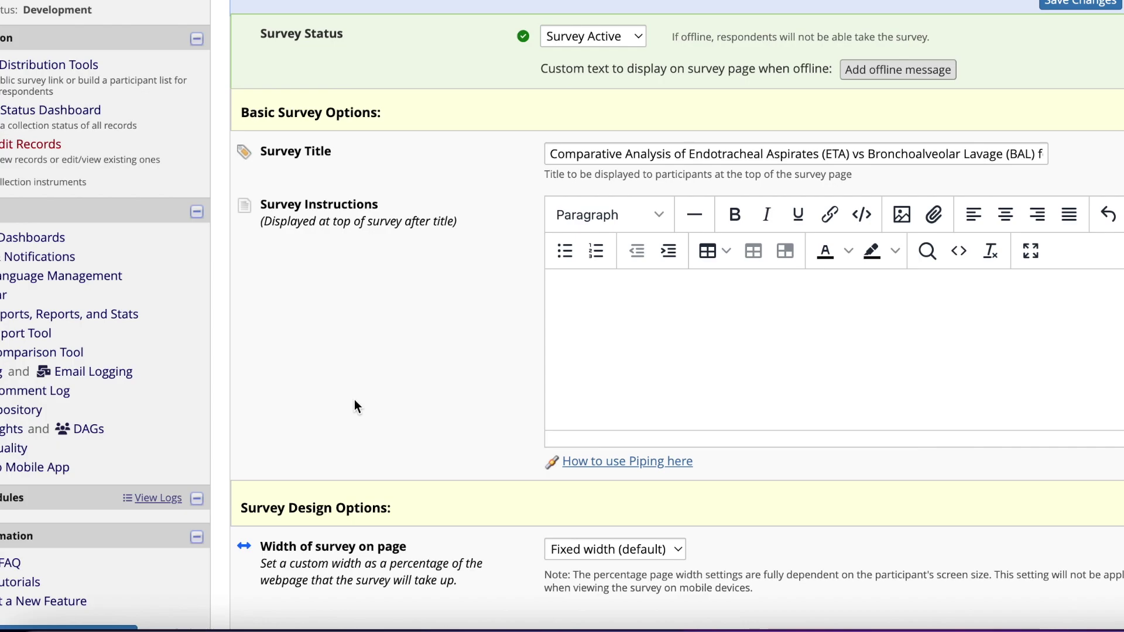
Set Save & Return Later to Yes so respondents can resume later.
scroll(484, 426, down, 7)
scroll(486, 426, down, 10)
scroll(486, 432, down, 15)
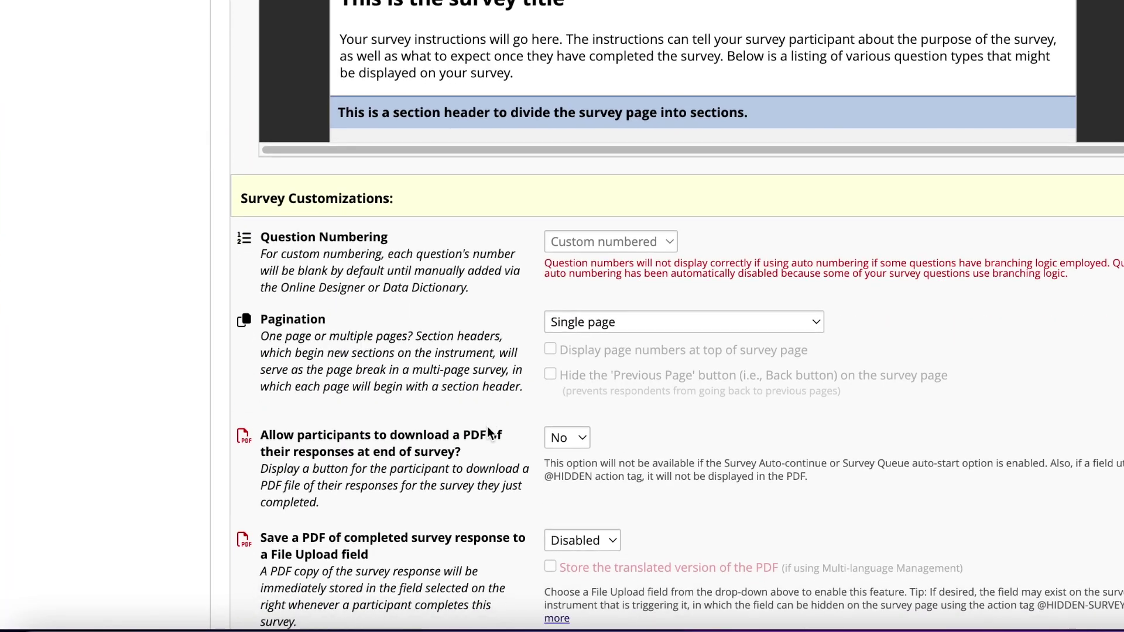
scroll(486, 432, down, 12)
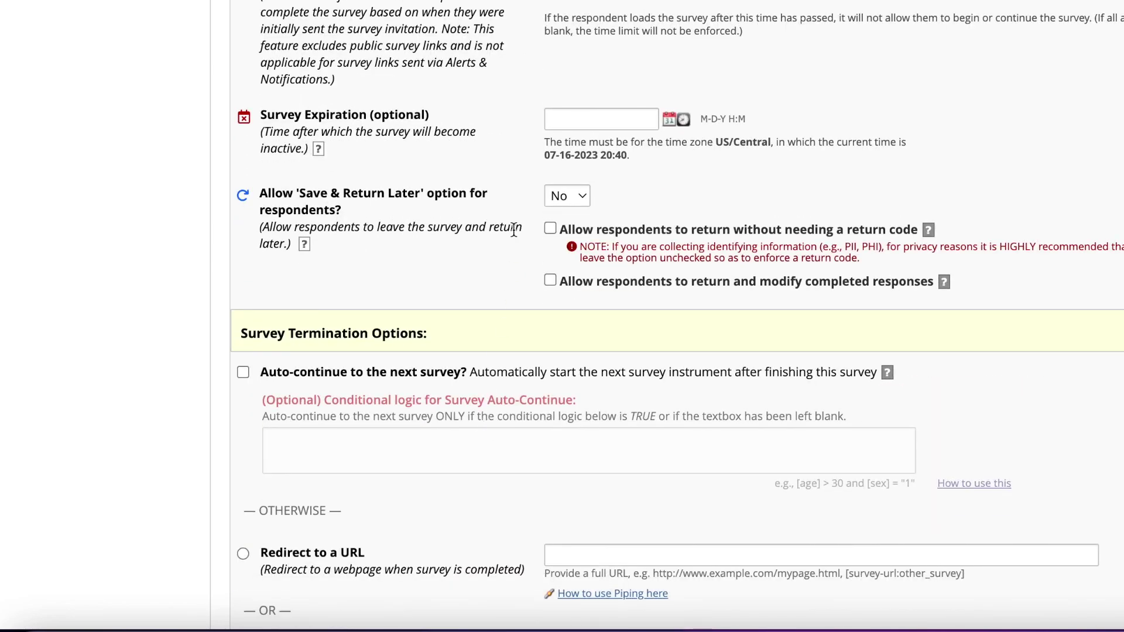
click(562, 197)
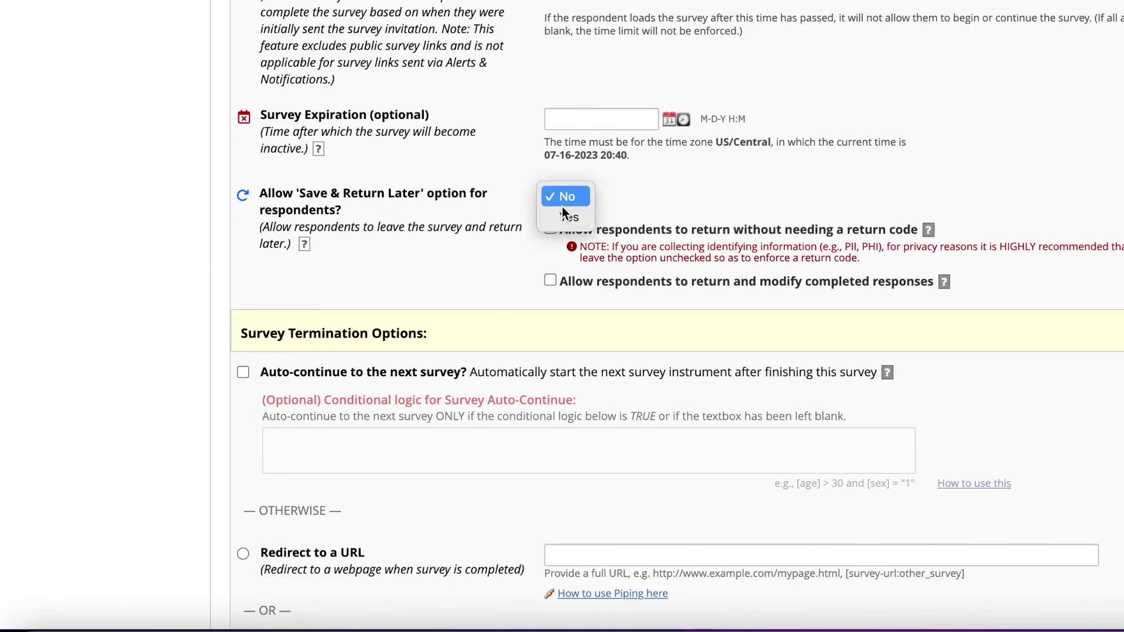
click(565, 217)
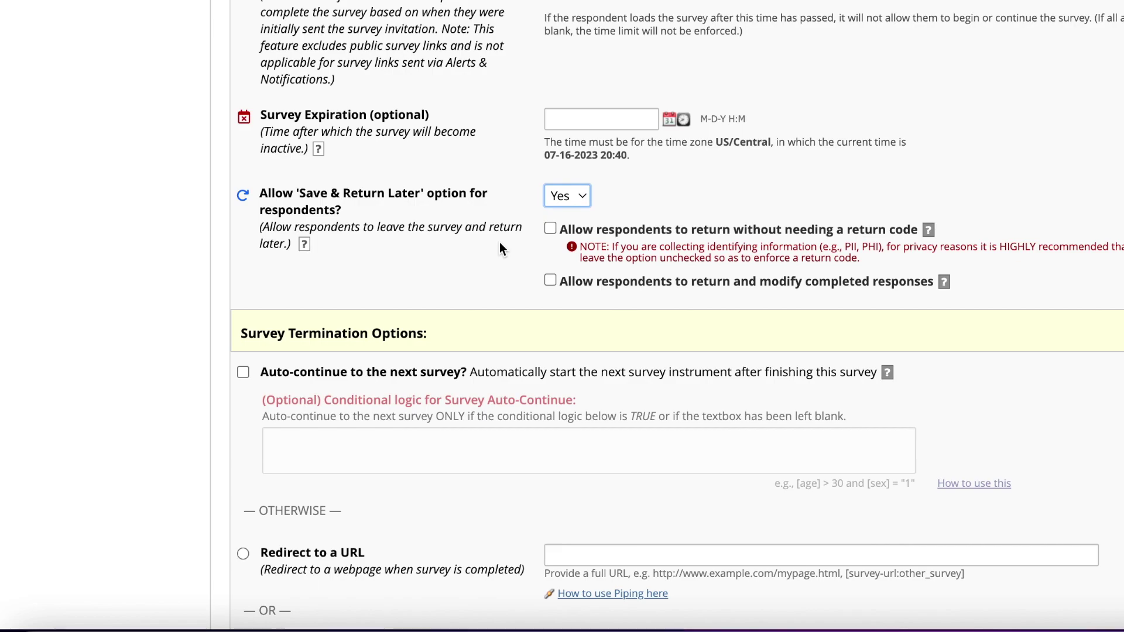
Enable auto-continue to the next survey when [included] = '1' and save the survey settings.
click(243, 372)
scroll(239, 372, down, 2)
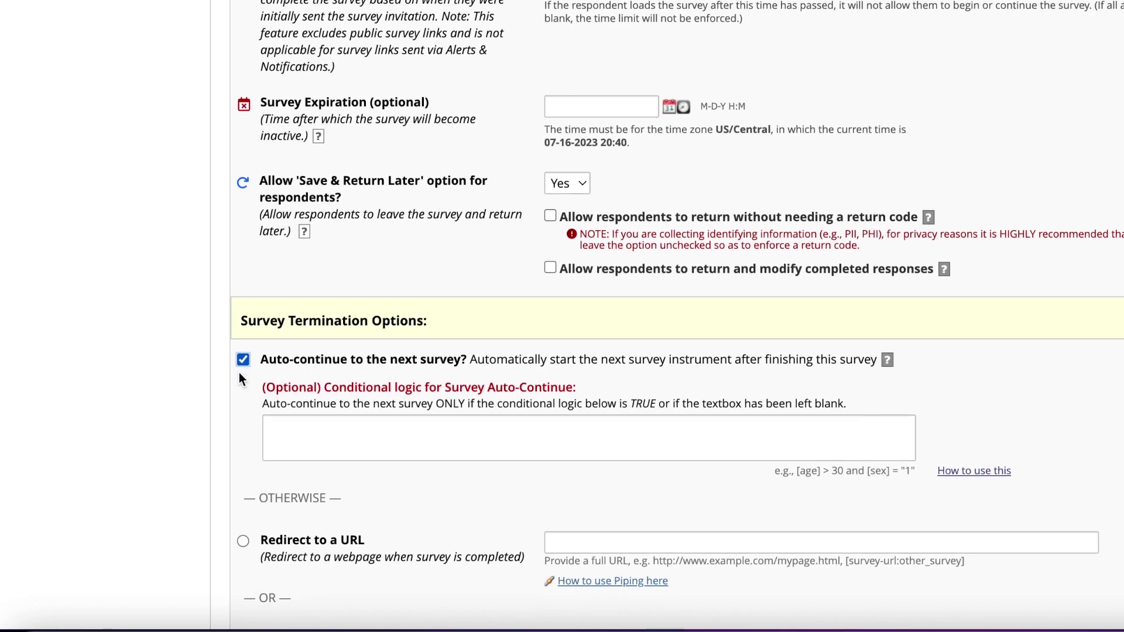
click(325, 334)
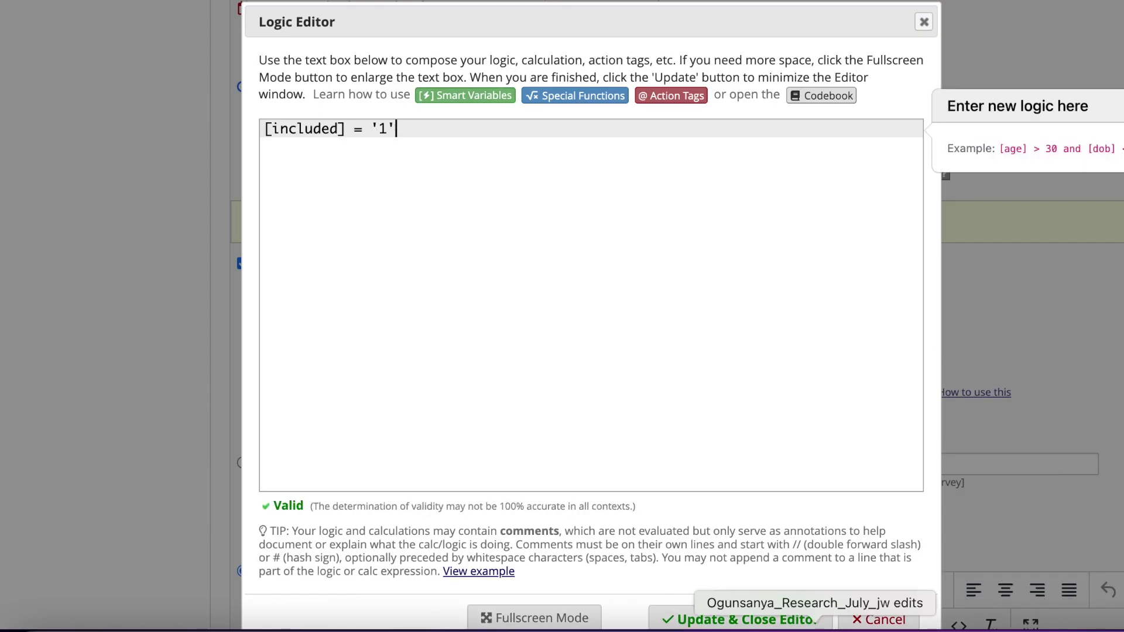
click(740, 619)
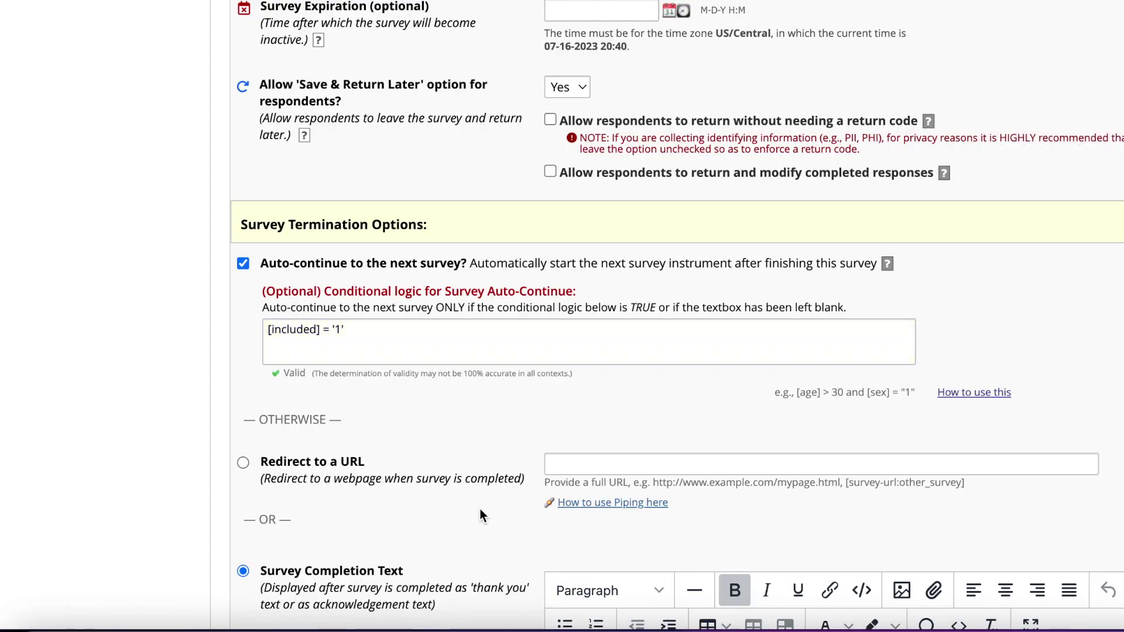
scroll(480, 515, down, 5)
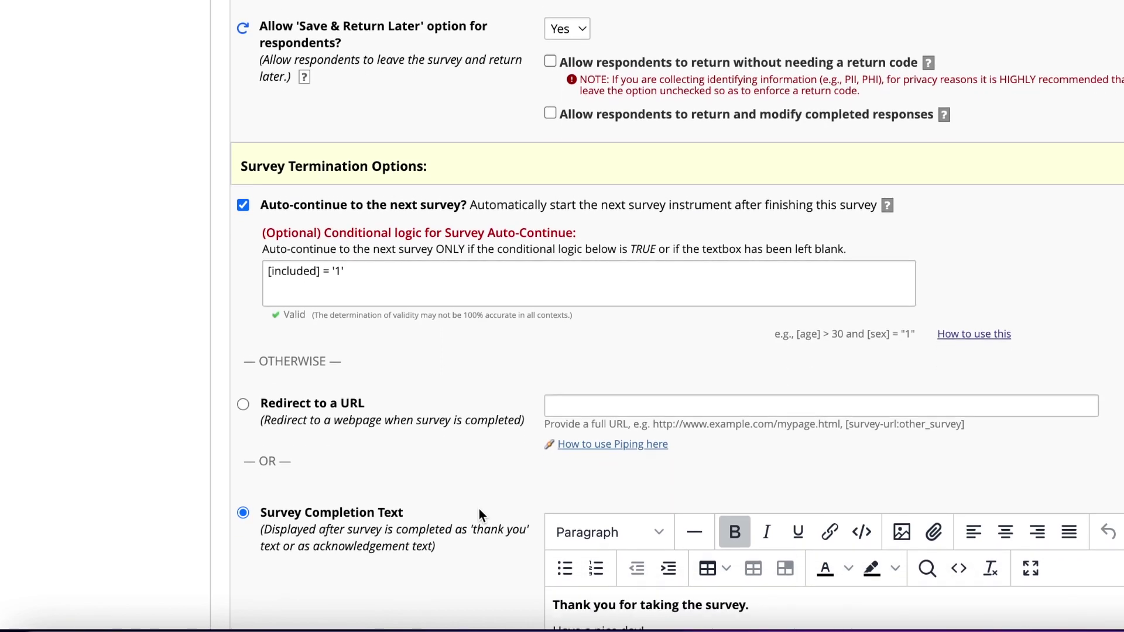
scroll(478, 515, down, 10)
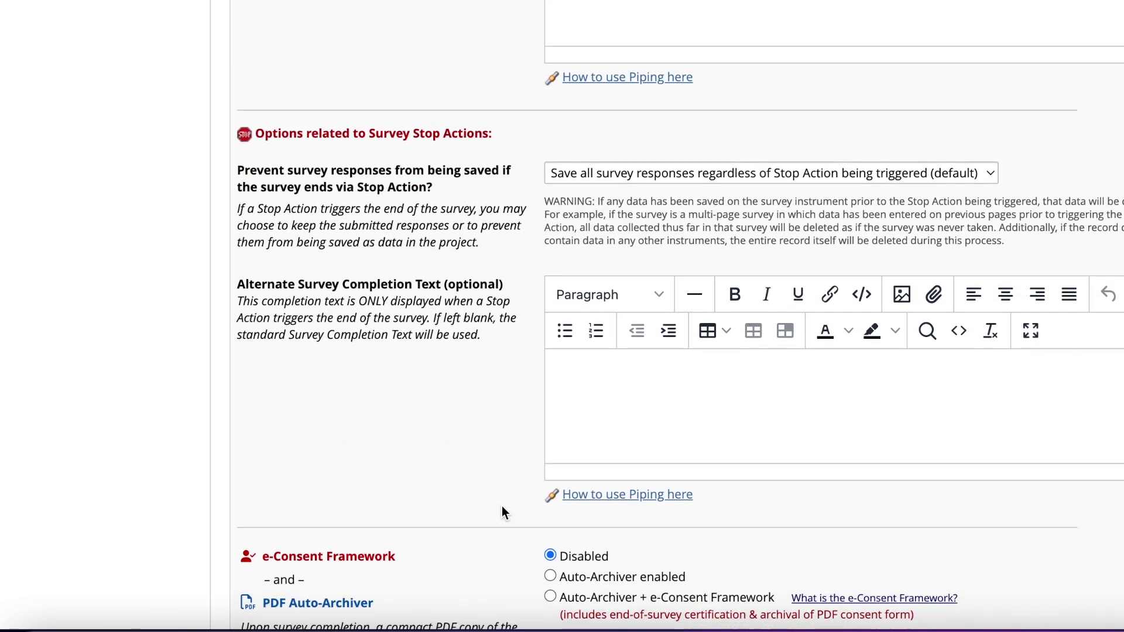
scroll(501, 512, down, 3)
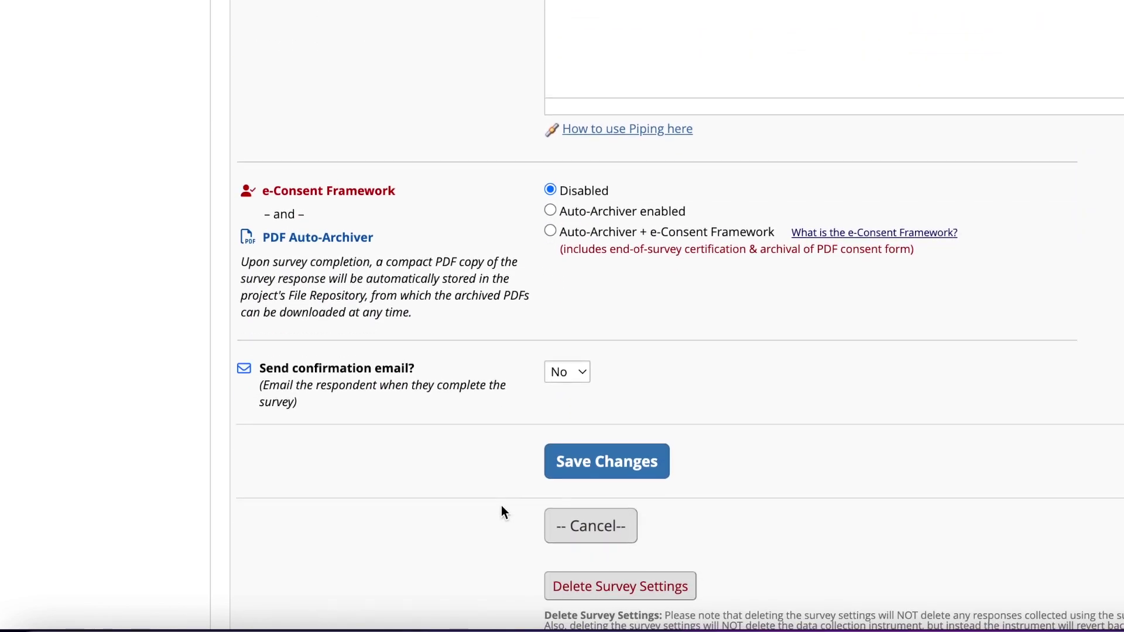
click(553, 452)
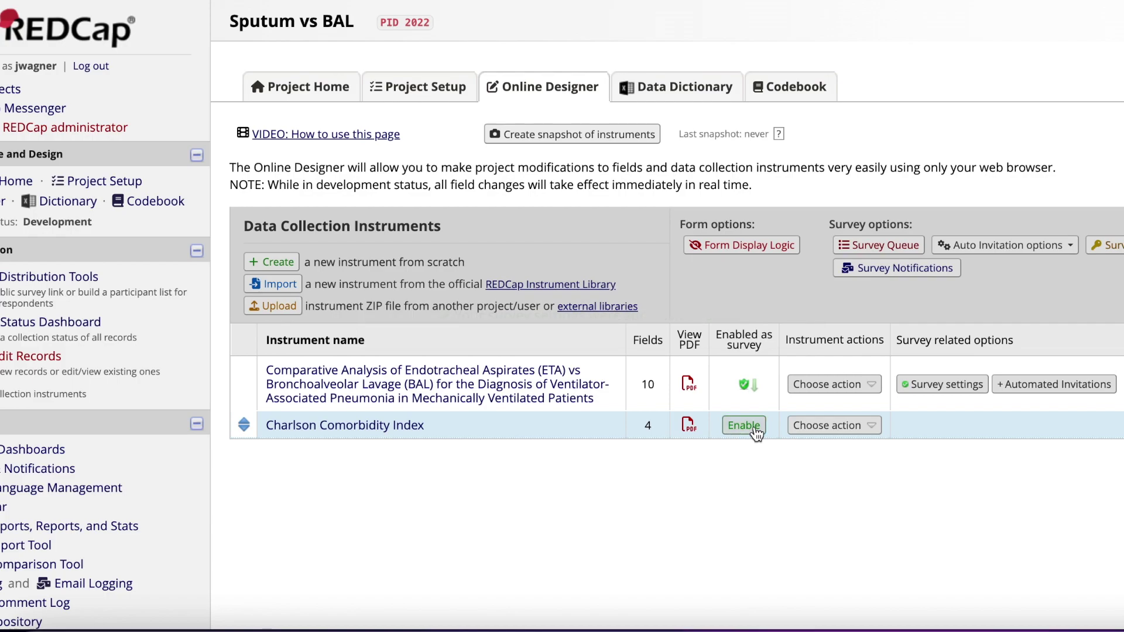
Enable Charlson Comorbidity Index as a survey and clear its default instructions.
click(756, 432)
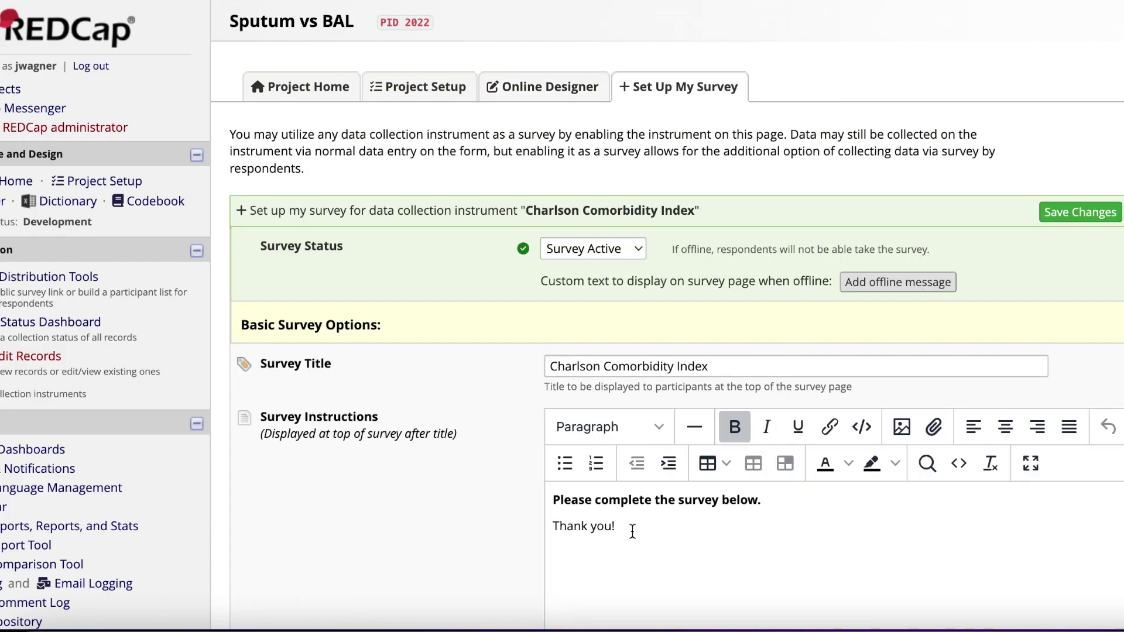
drag(632, 531, 514, 489)
key(BackSpace)
Set Save & Return Later to Yes for the Charlson survey.
scroll(476, 473, down, 8)
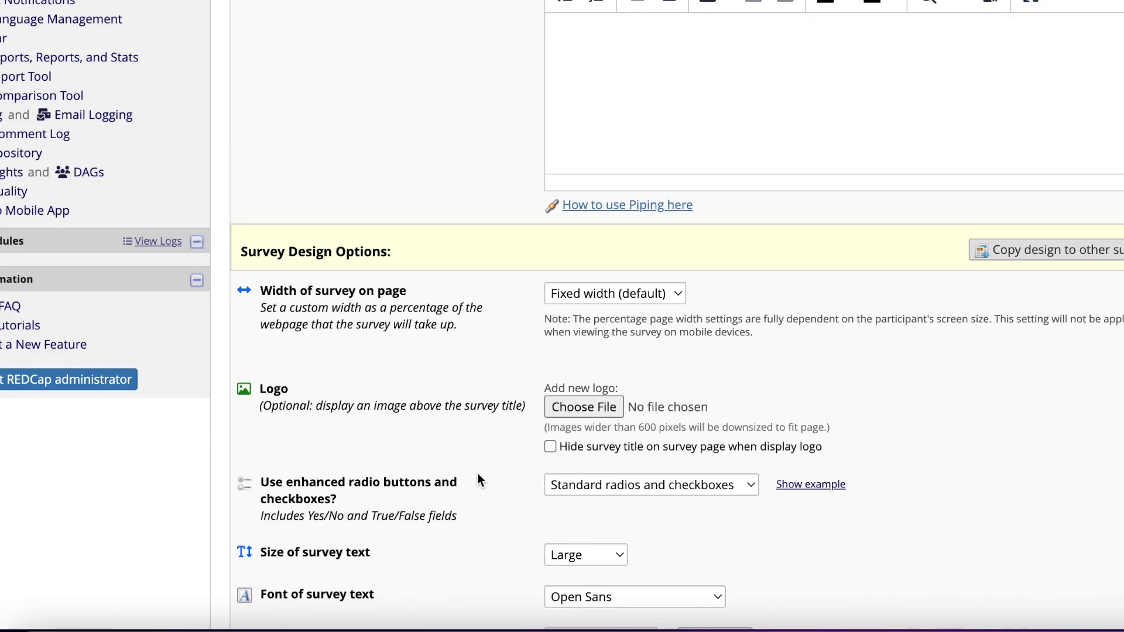
scroll(478, 473, down, 15)
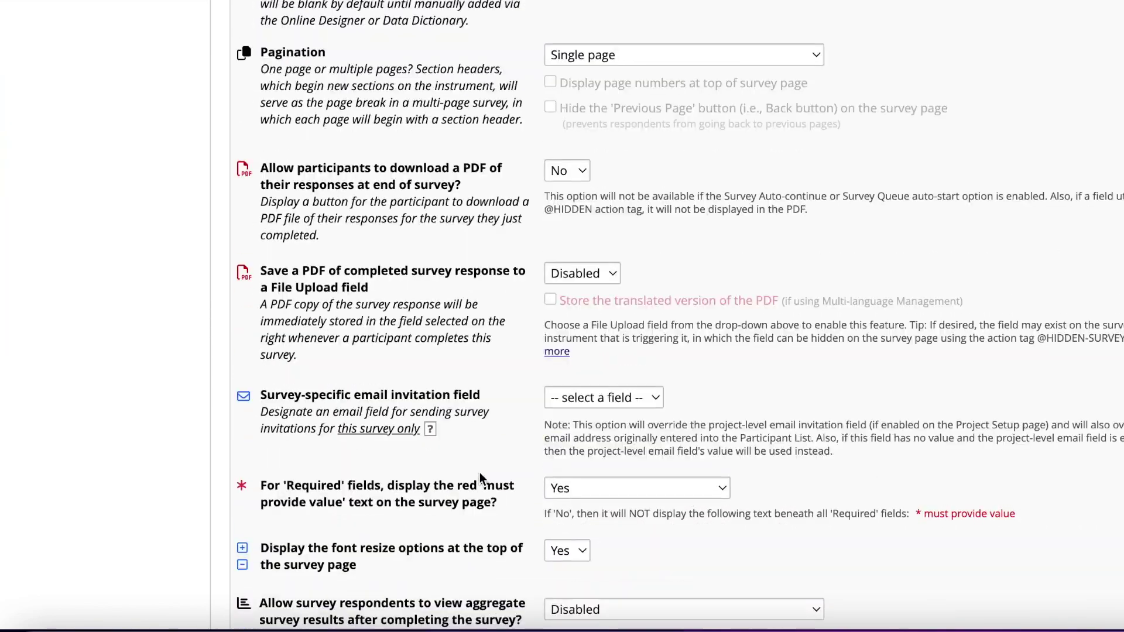
scroll(479, 473, down, 14)
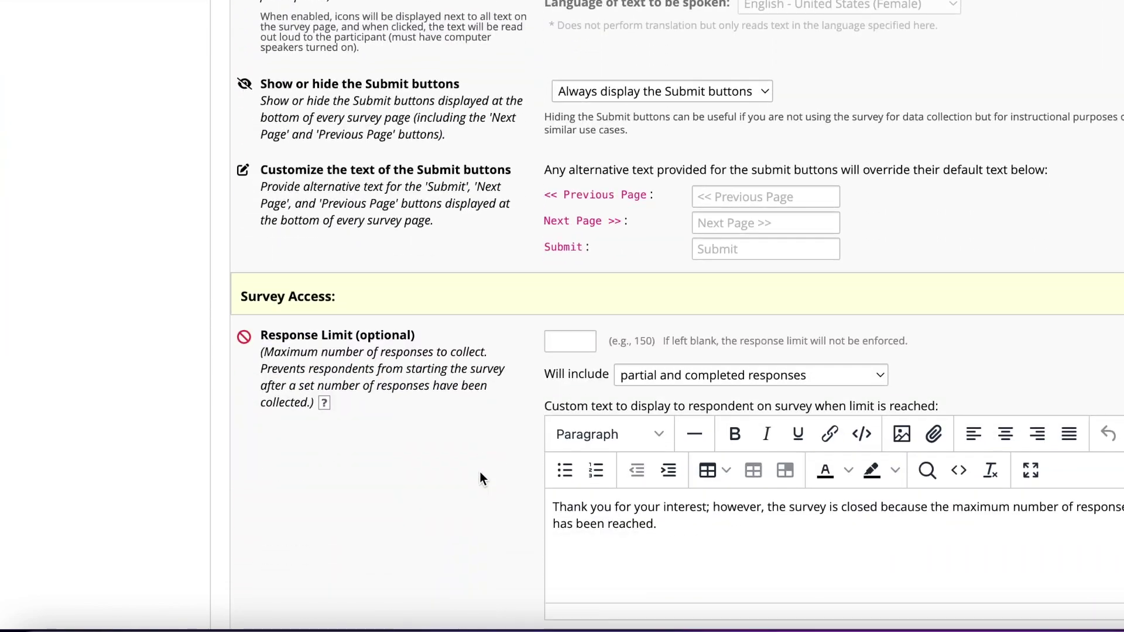
scroll(480, 479, down, 15)
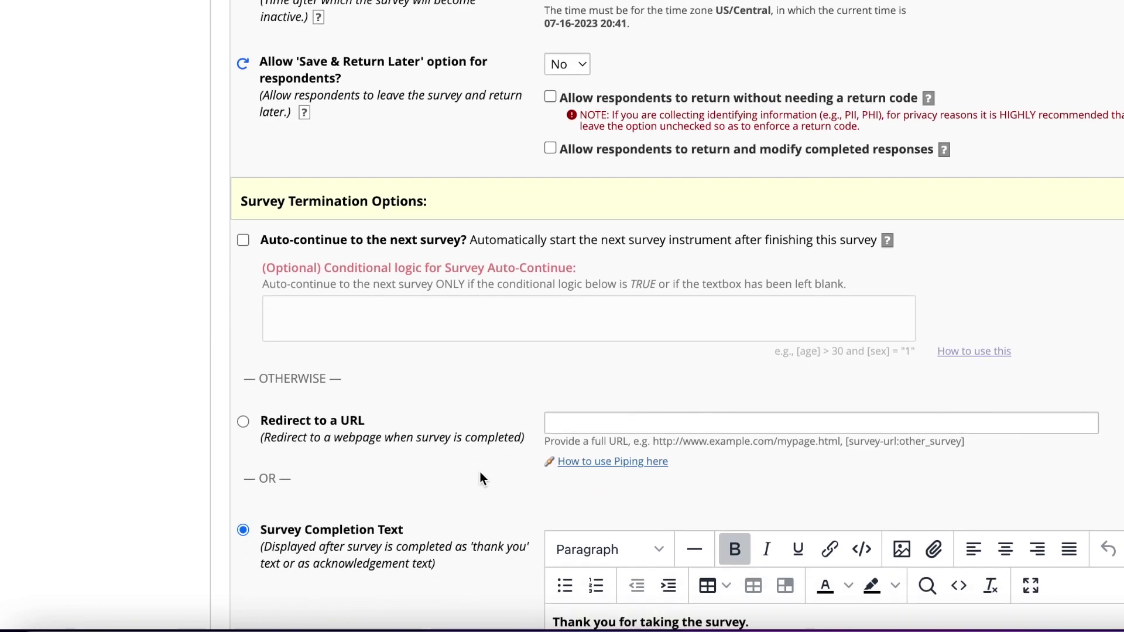
scroll(480, 472, up, 2)
click(582, 153)
click(578, 176)
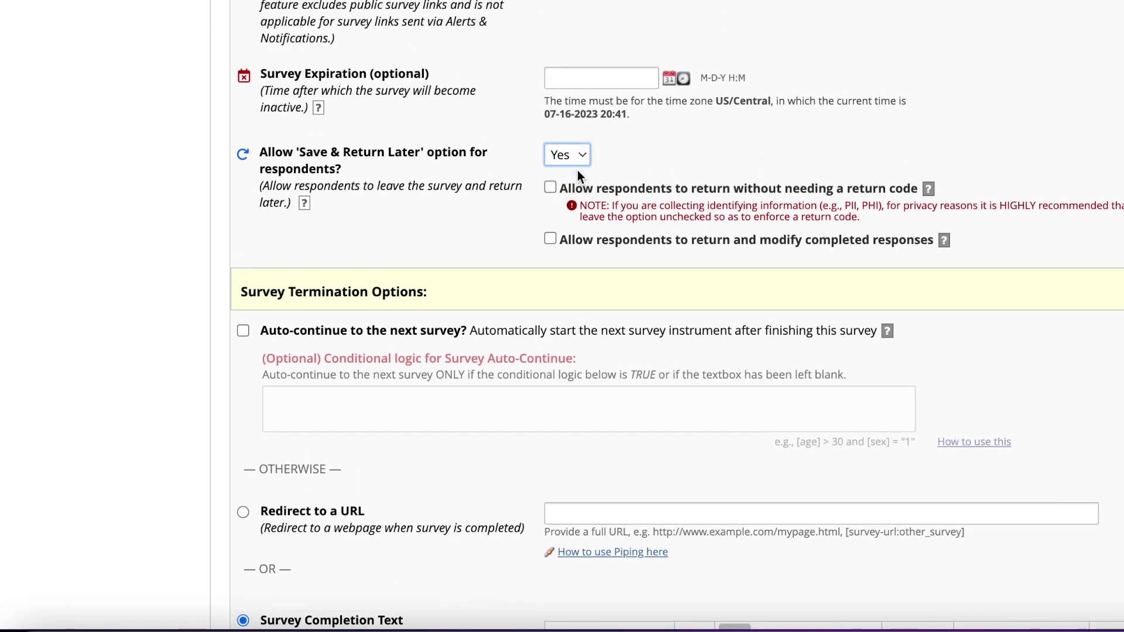
Redirect respondents to the pasted survey URL on completion and save the settings.
scroll(401, 396, down, 4)
click(243, 302)
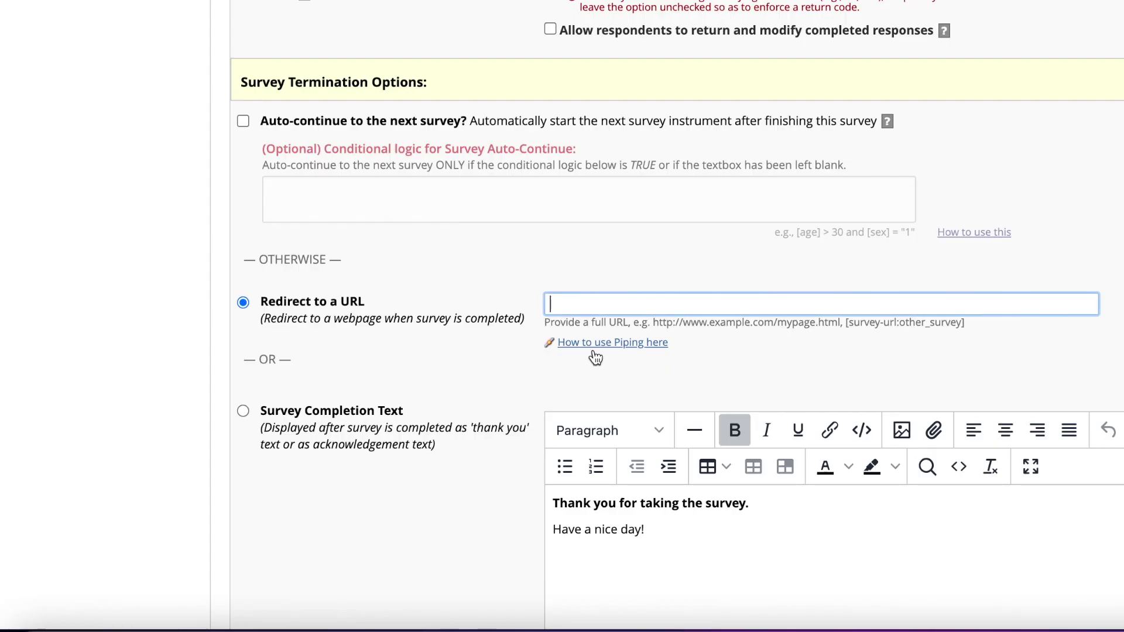
text(https://redcap.fmolhs.org/redcap/surveys/?s=73CT79TMCXT3NEPF)
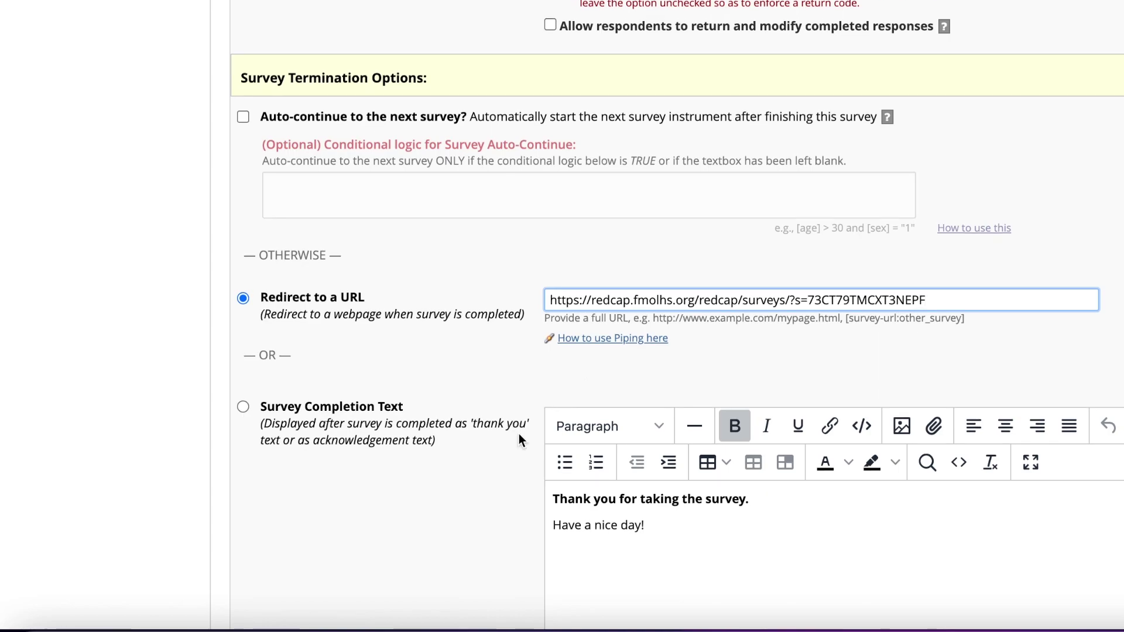
scroll(521, 436, down, 3)
scroll(469, 396, down, 10)
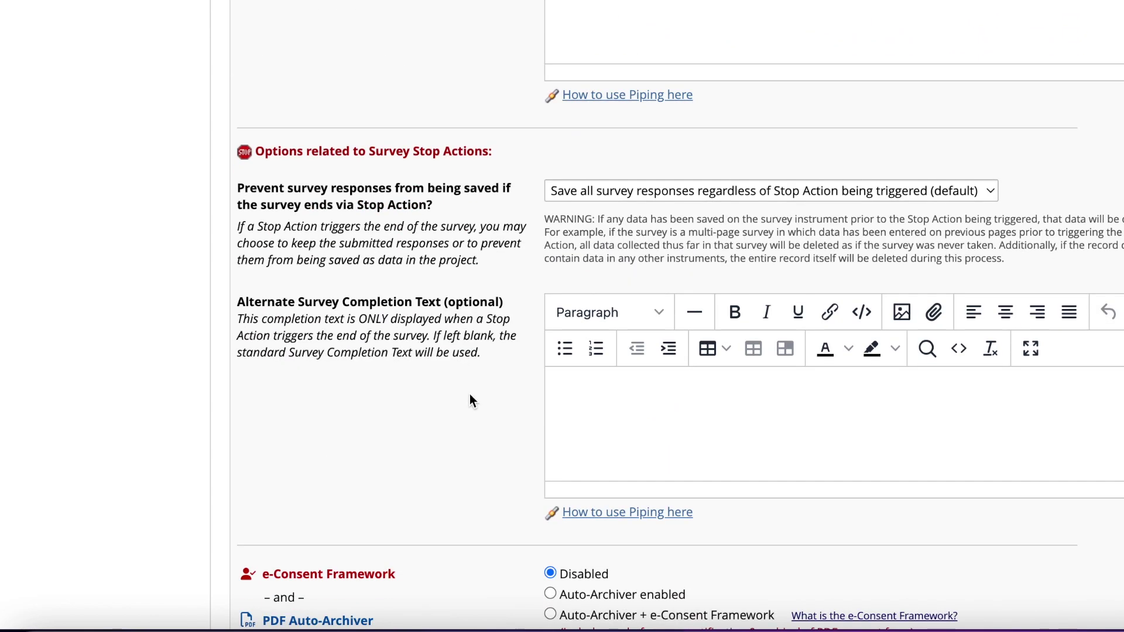
scroll(498, 410, down, 3)
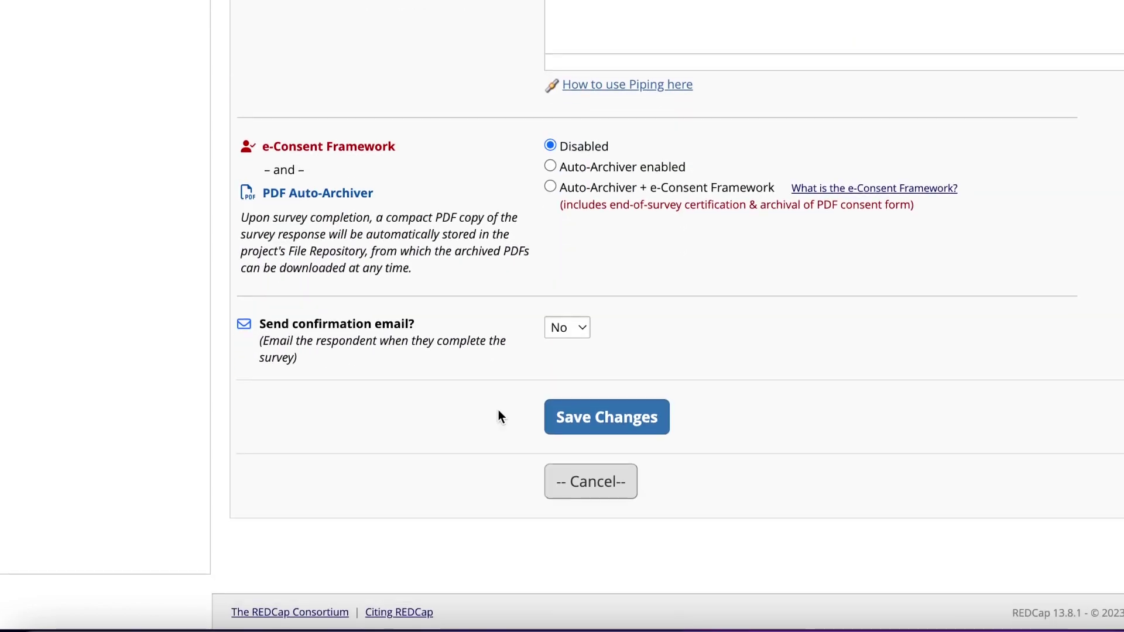
click(573, 415)
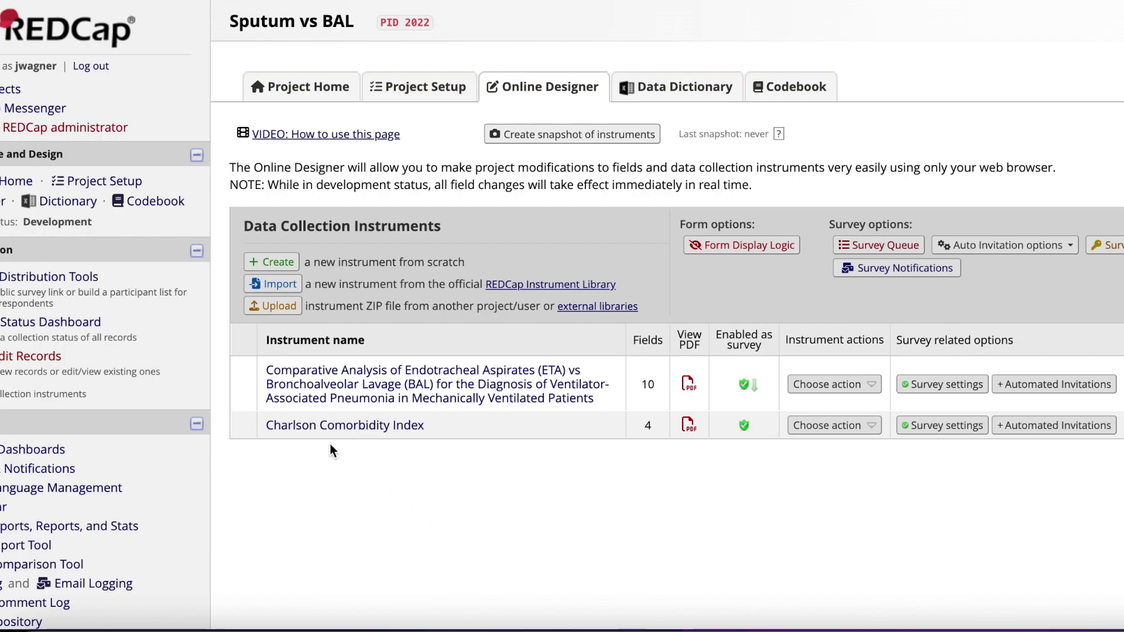
Mark the instrument design, optional modules, bookmarks, user rights and testing setup steps complete.
click(138, 191)
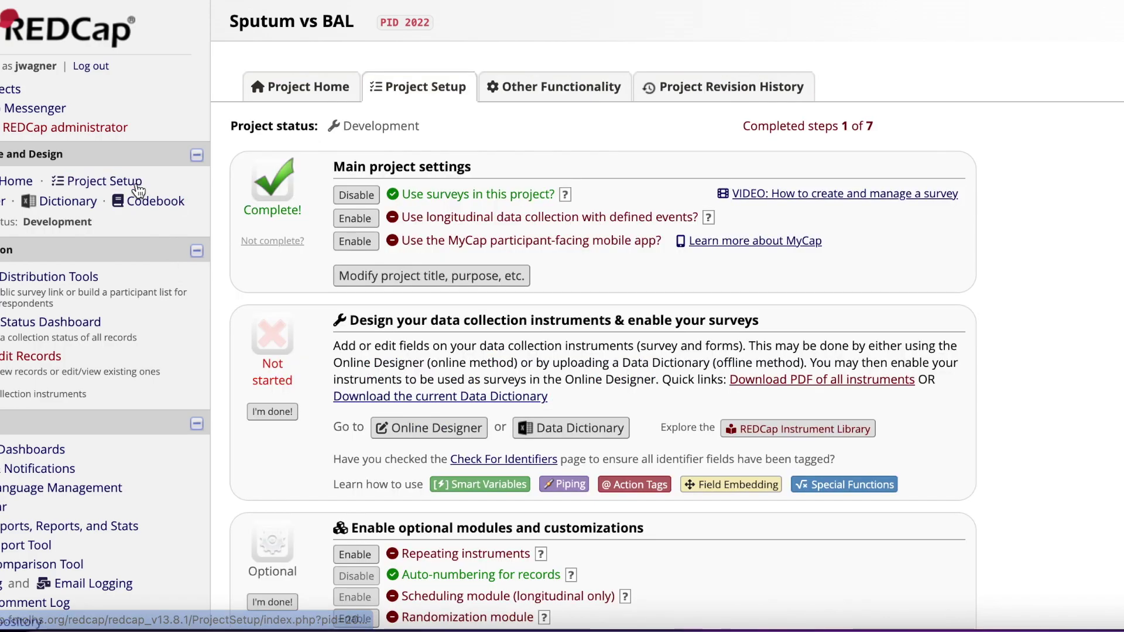
click(264, 416)
scroll(263, 417, down, 2)
scroll(267, 417, down, 1)
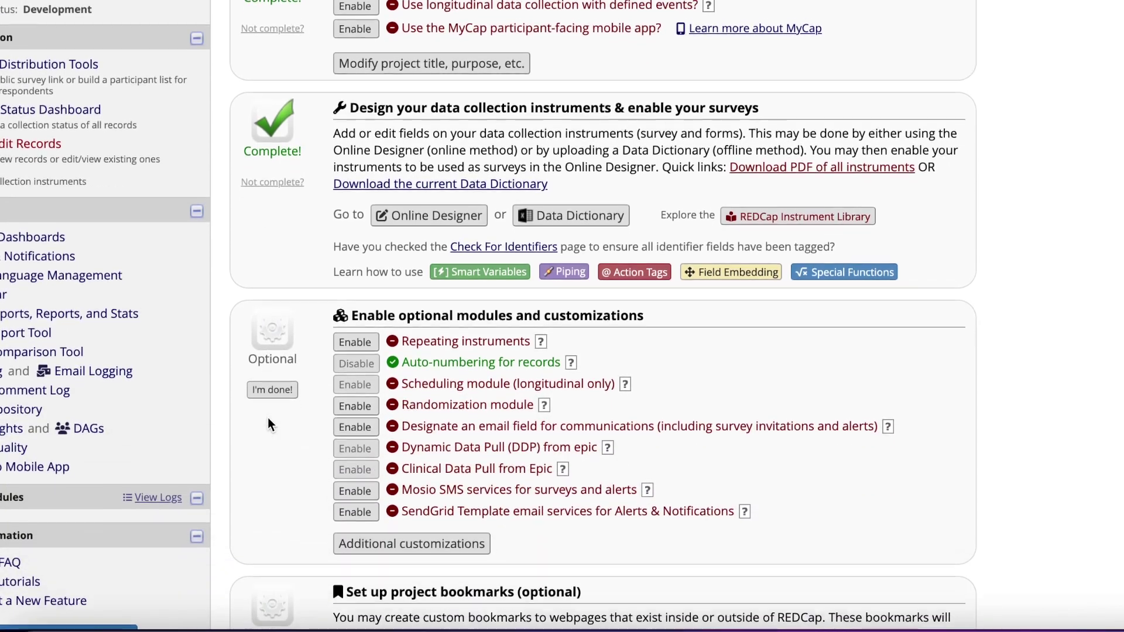
click(271, 386)
scroll(309, 481, down, 3)
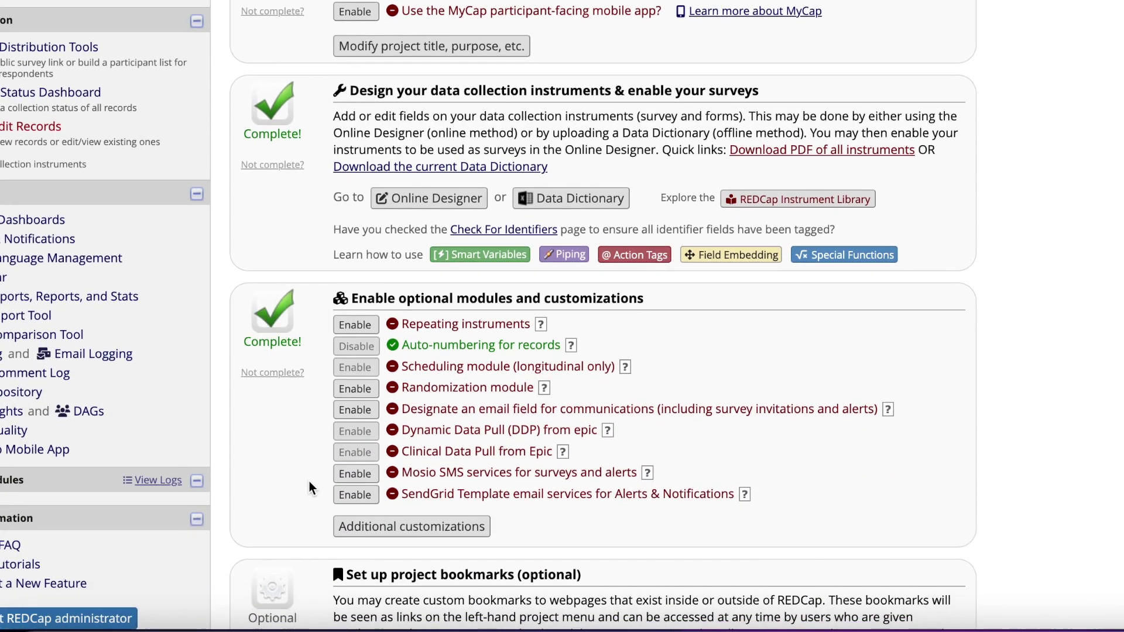
click(272, 422)
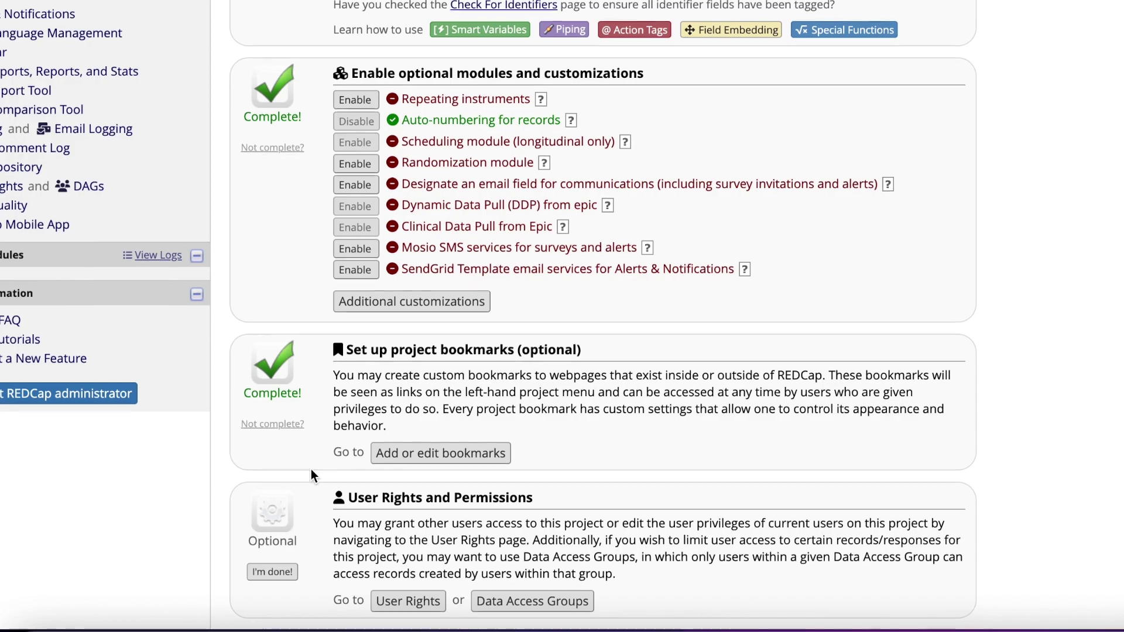
scroll(311, 469, down, 3)
click(291, 398)
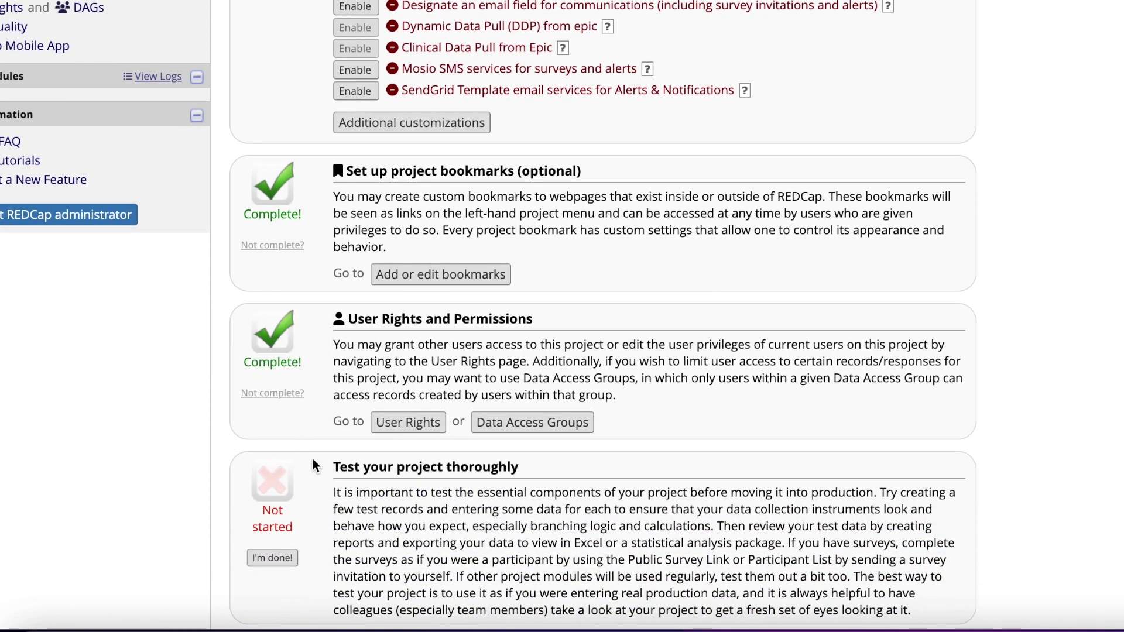
scroll(313, 458, down, 4)
click(278, 318)
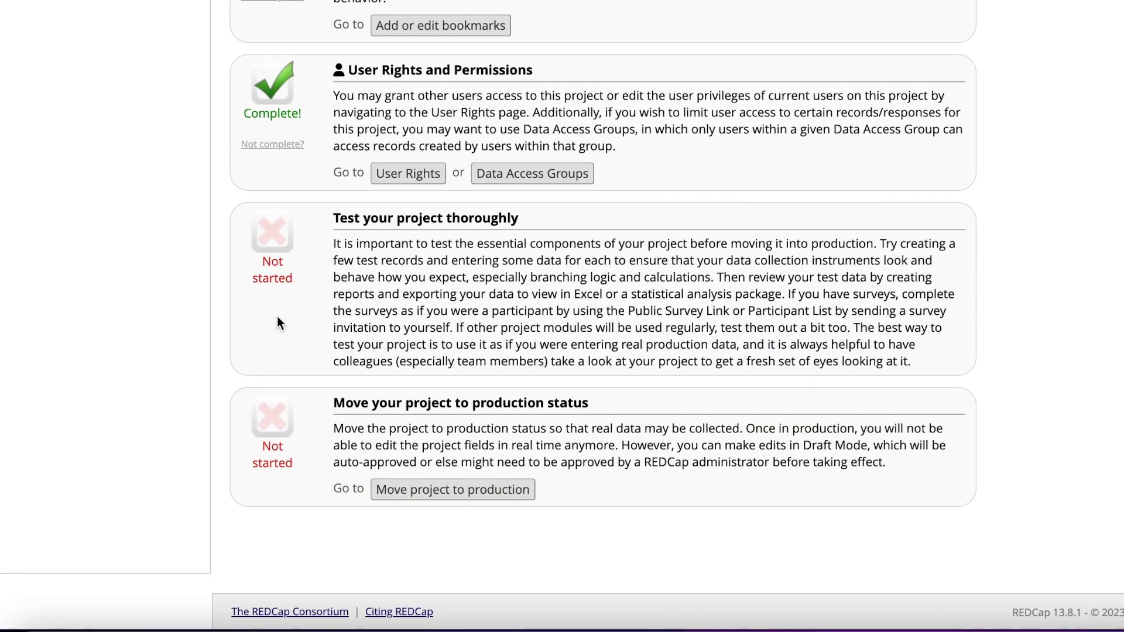
Move the project to production, choosing to delete all existing data.
click(485, 496)
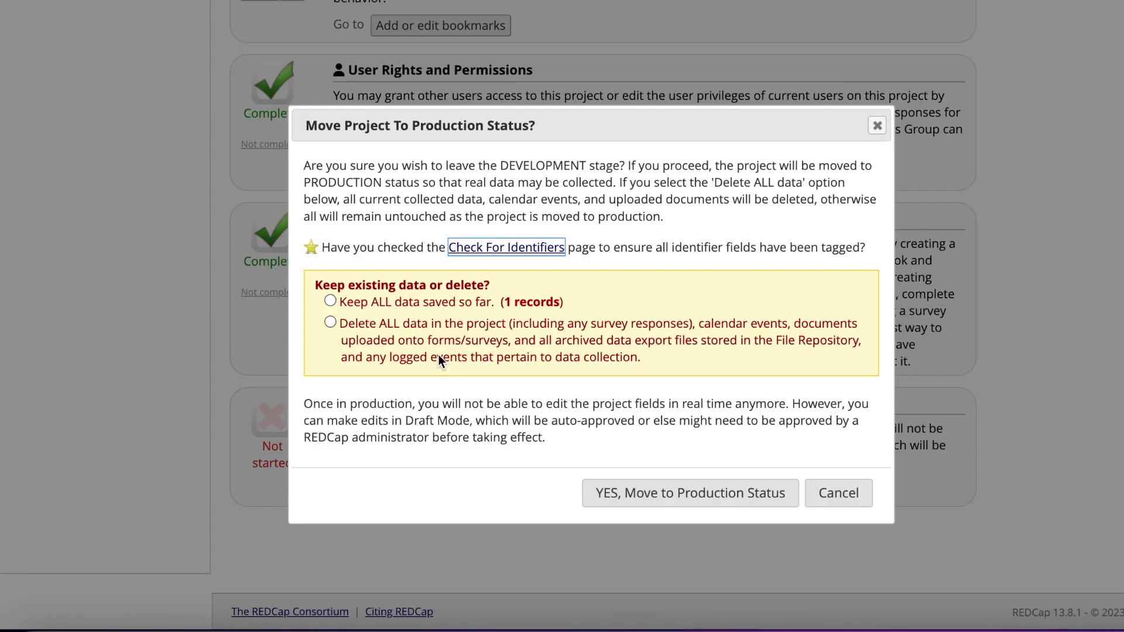
click(411, 325)
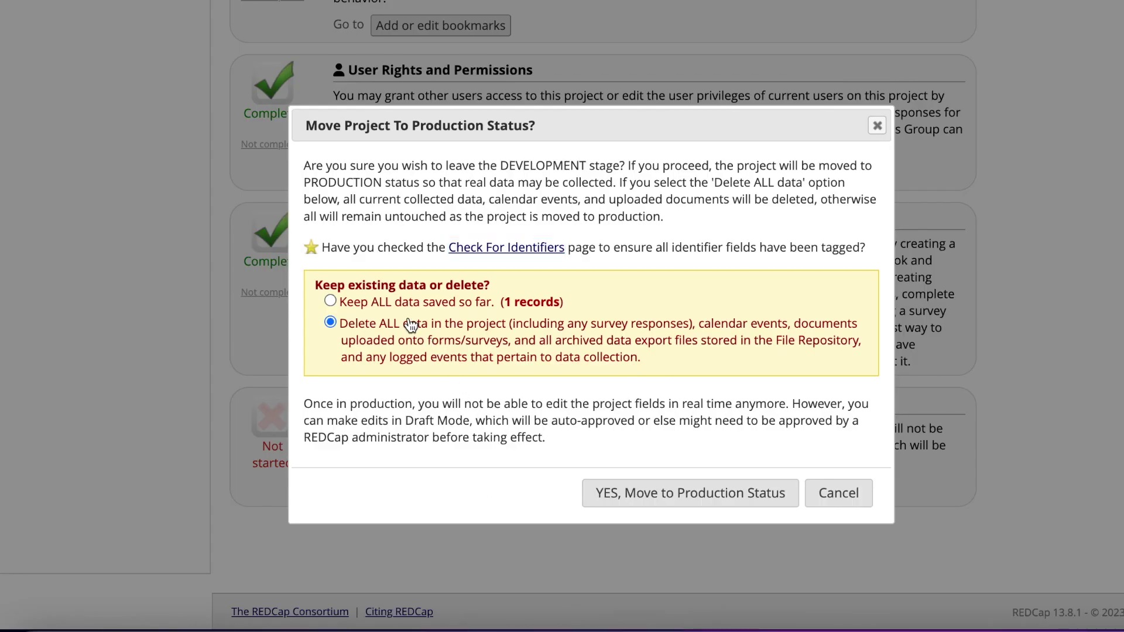
click(654, 496)
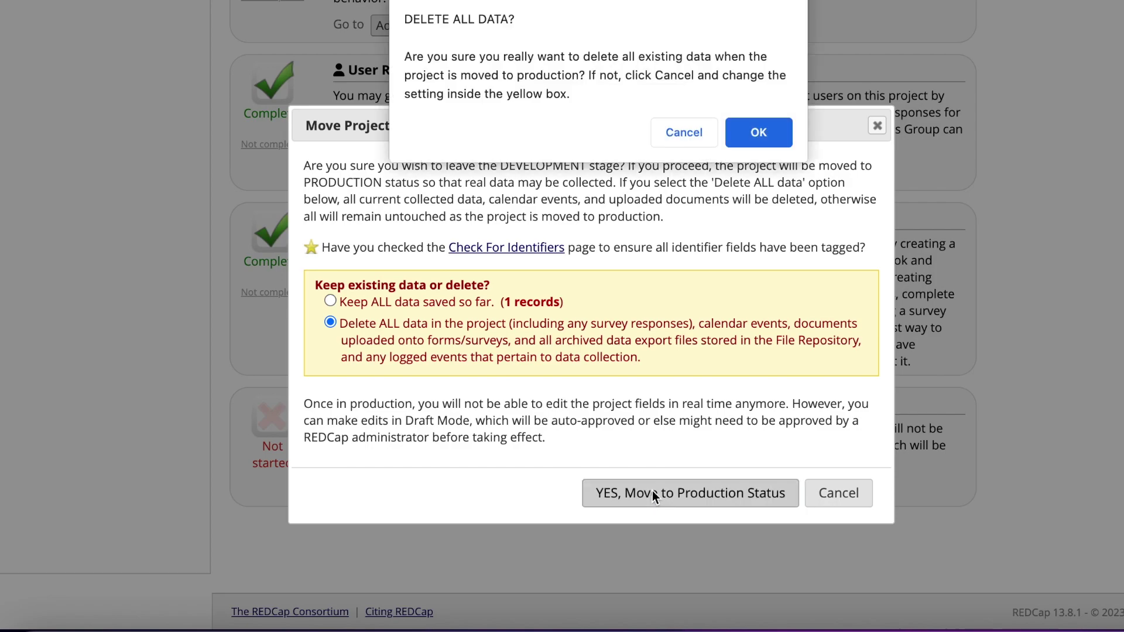
click(750, 135)
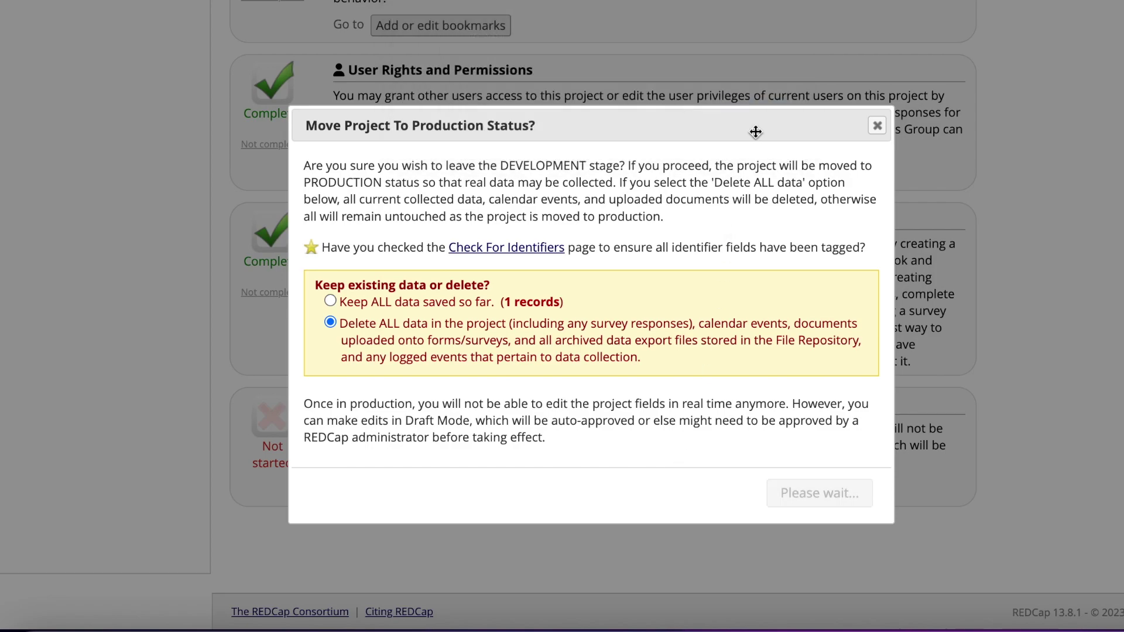